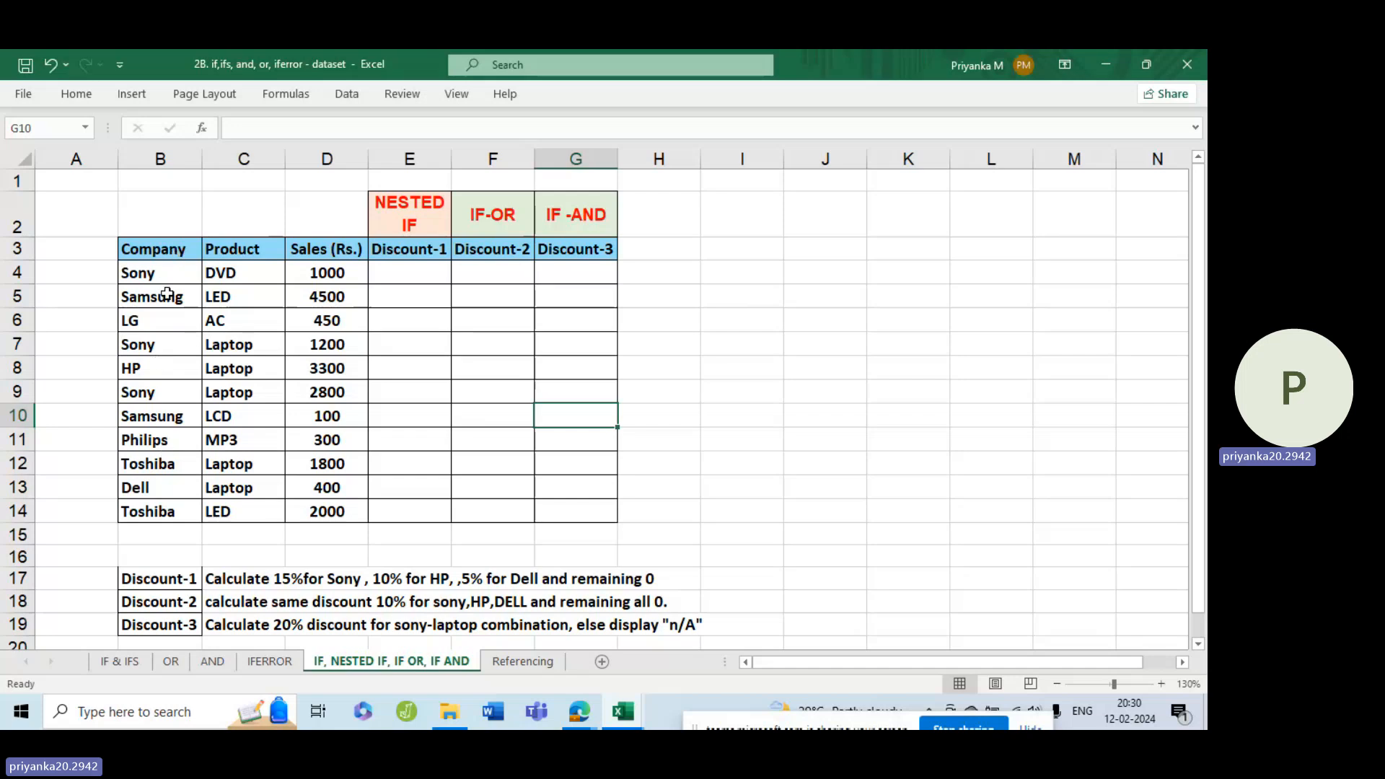
Examine the Company, Product and Sales entries in the table and the Discount-1 rule written in row 17.
{"action": "left_click", "coordinate": [175, 269]}
{"action": "key", "text": "Down"}
{"action": "key", "text": "Down"}
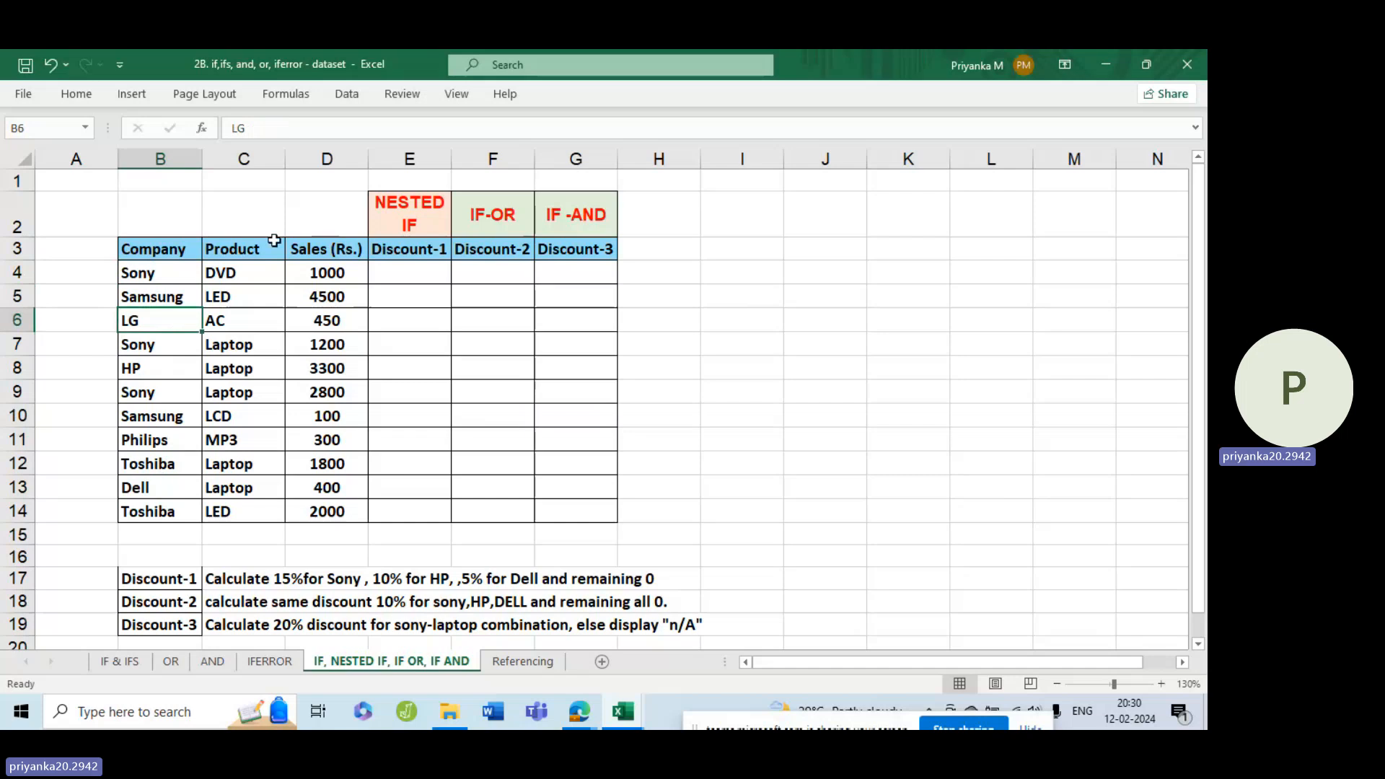
{"action": "left_click", "coordinate": [246, 279]}
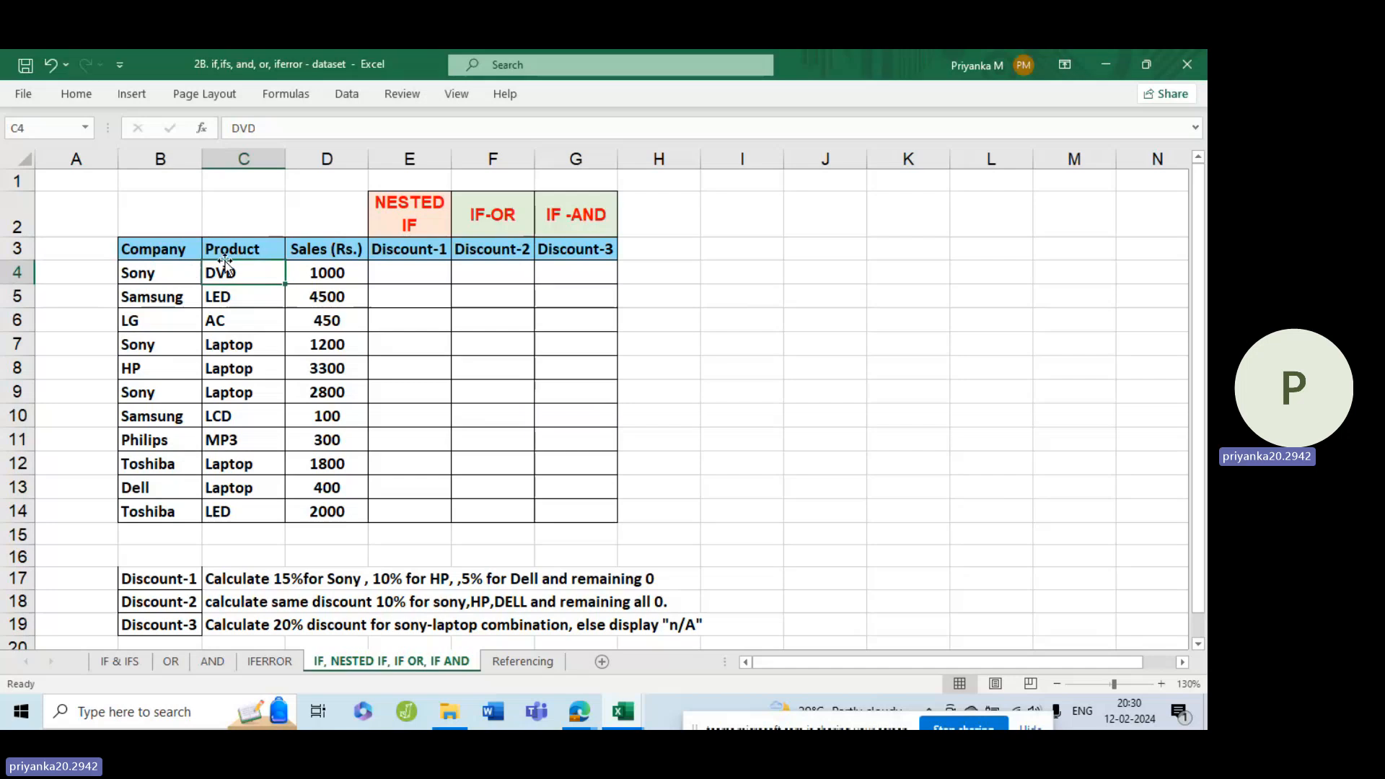
{"action": "left_click", "coordinate": [350, 268]}
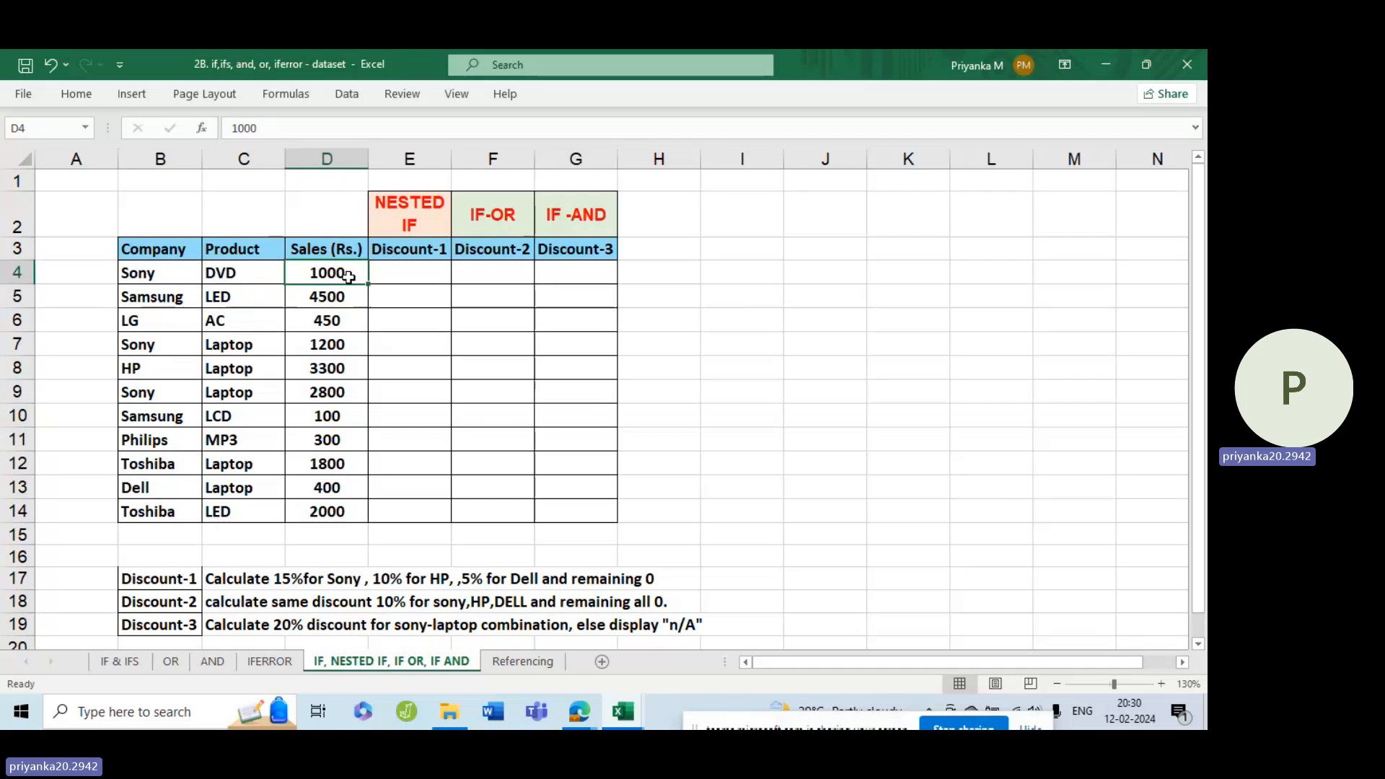
{"action": "left_click", "coordinate": [245, 301]}
{"action": "left_click", "coordinate": [162, 297]}
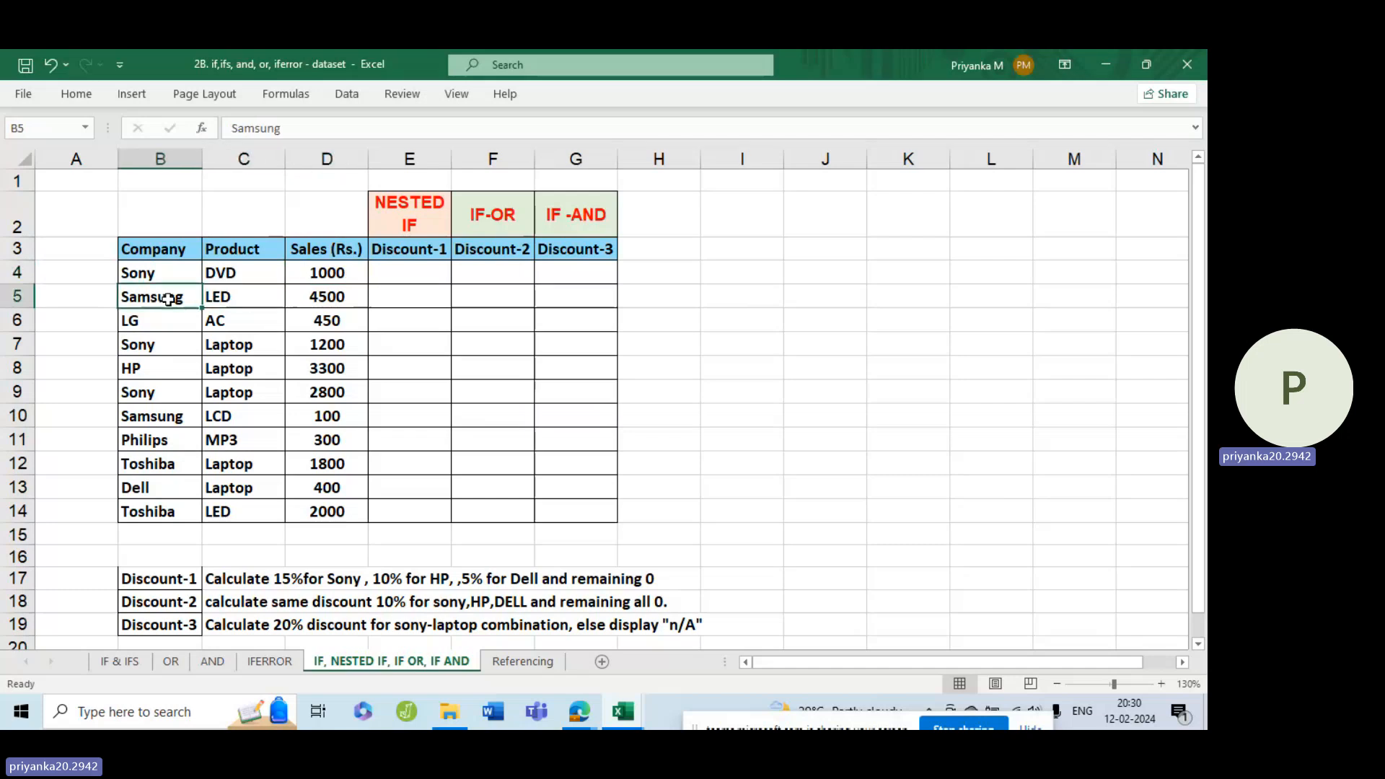
{"action": "left_click", "coordinate": [361, 300]}
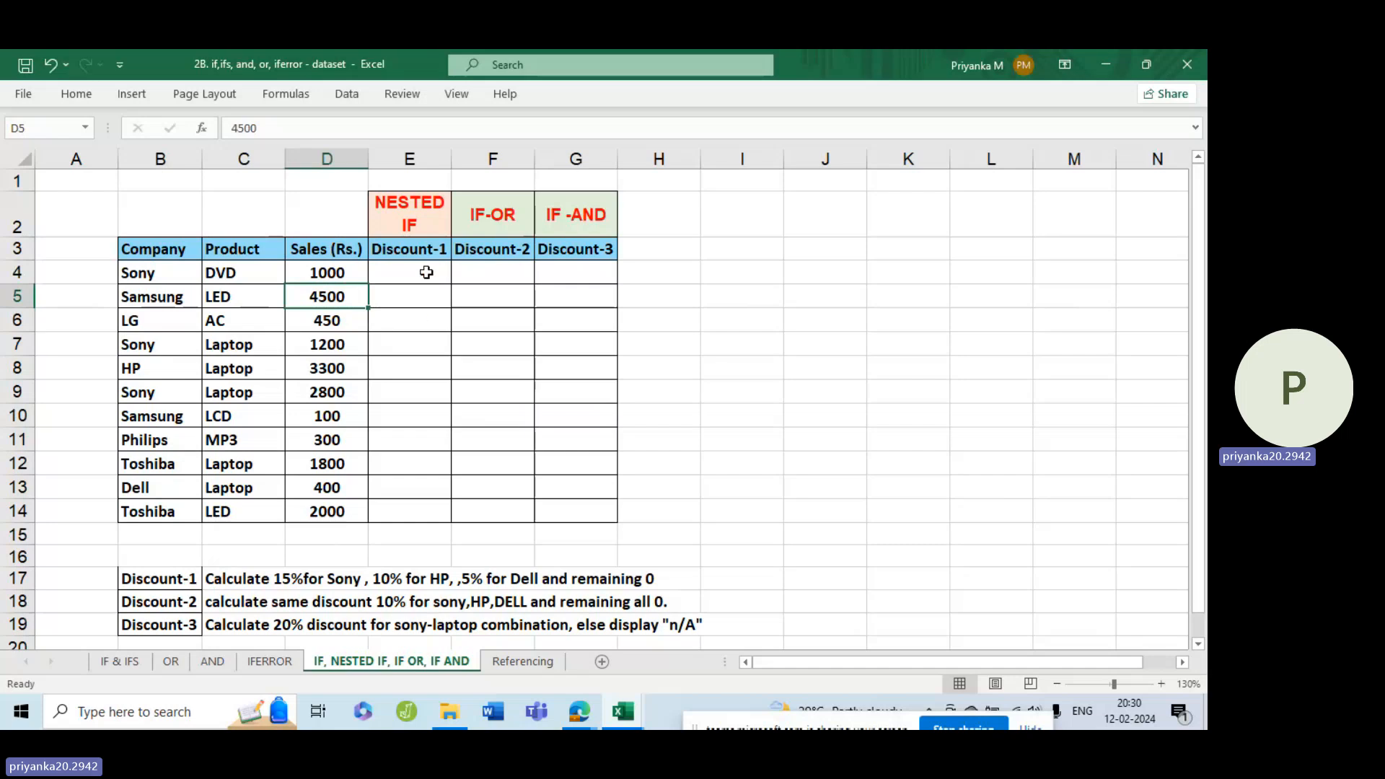
{"action": "left_click", "coordinate": [308, 586]}
{"action": "left_click", "coordinate": [256, 577]}
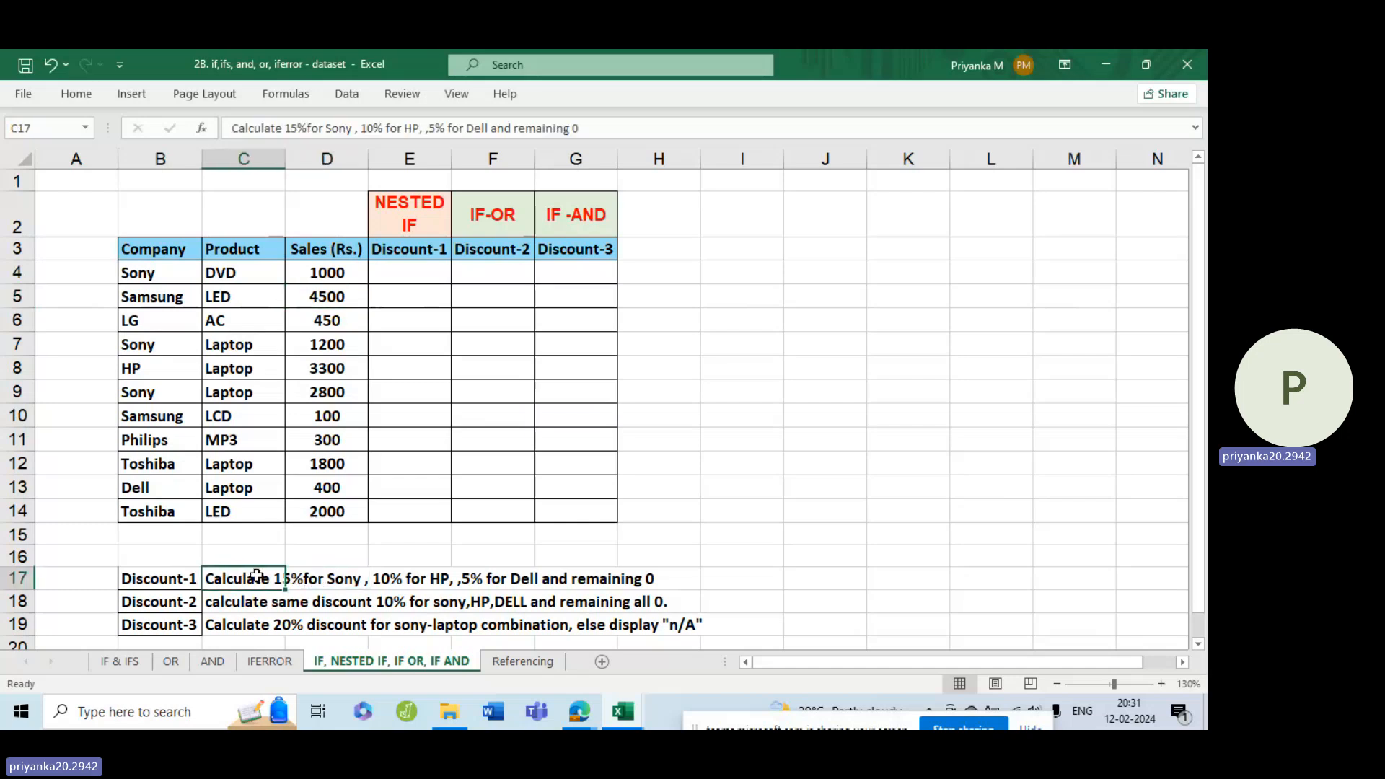
{"action": "left_click", "coordinate": [378, 539]}
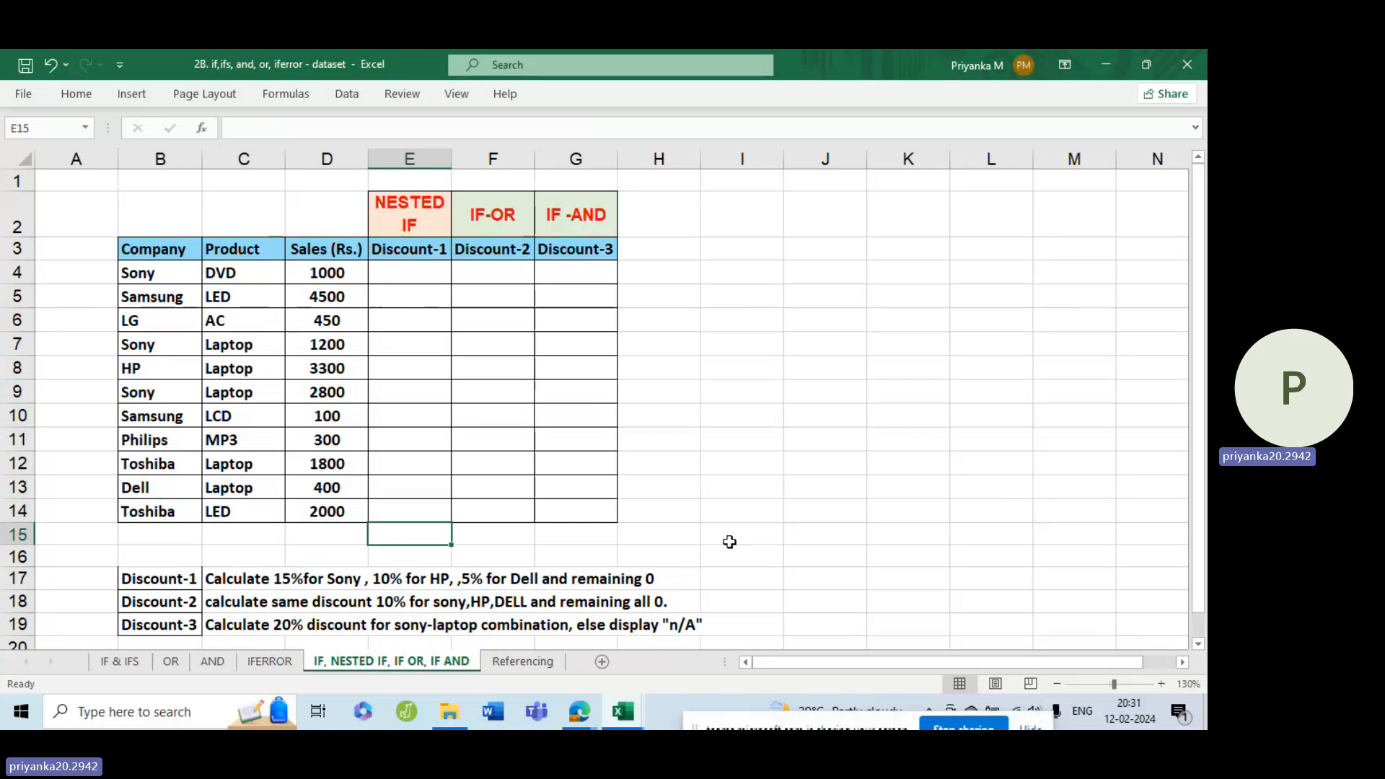
Begin an IF formula in the first Discount-1 cell, E4, with the logical test B4="Sony".
{"action": "left_click", "coordinate": [426, 272]}
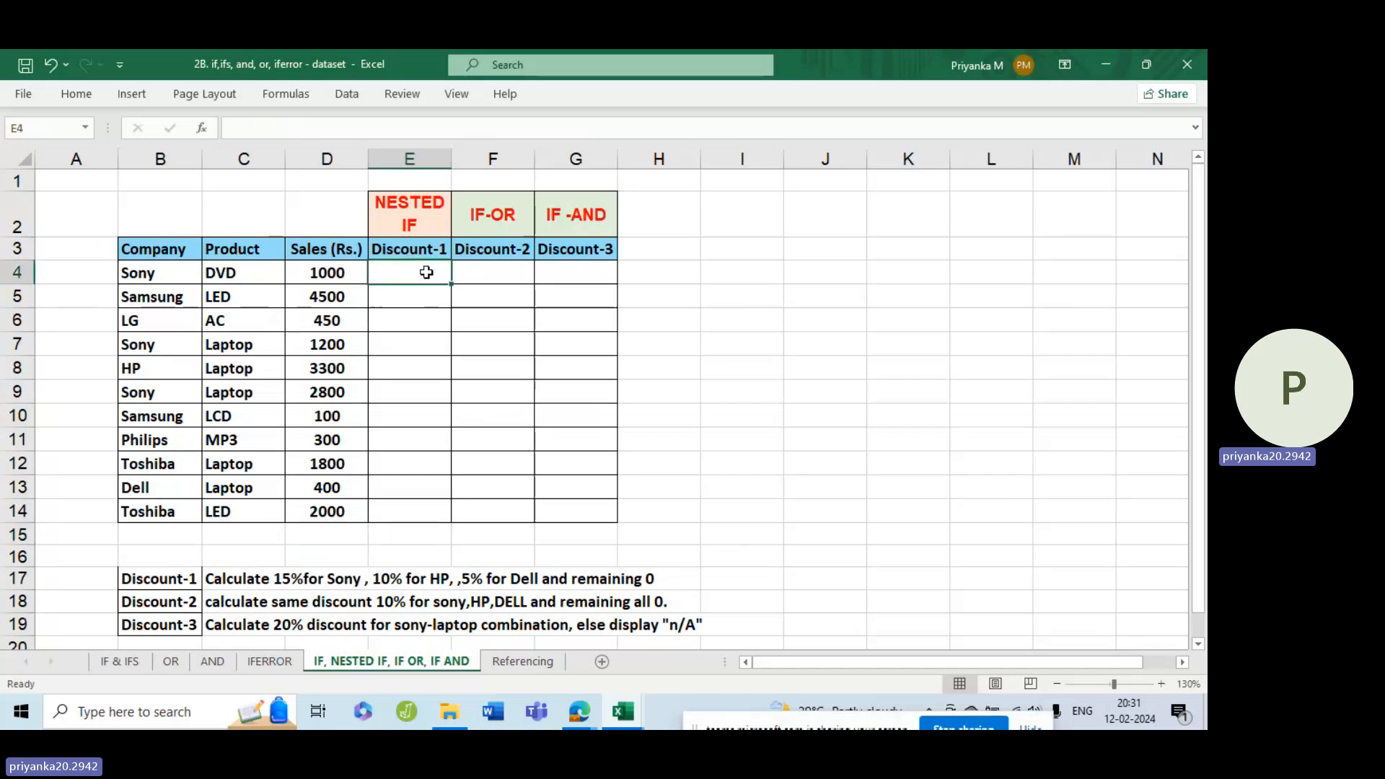
{"action": "type", "text": "=if"}
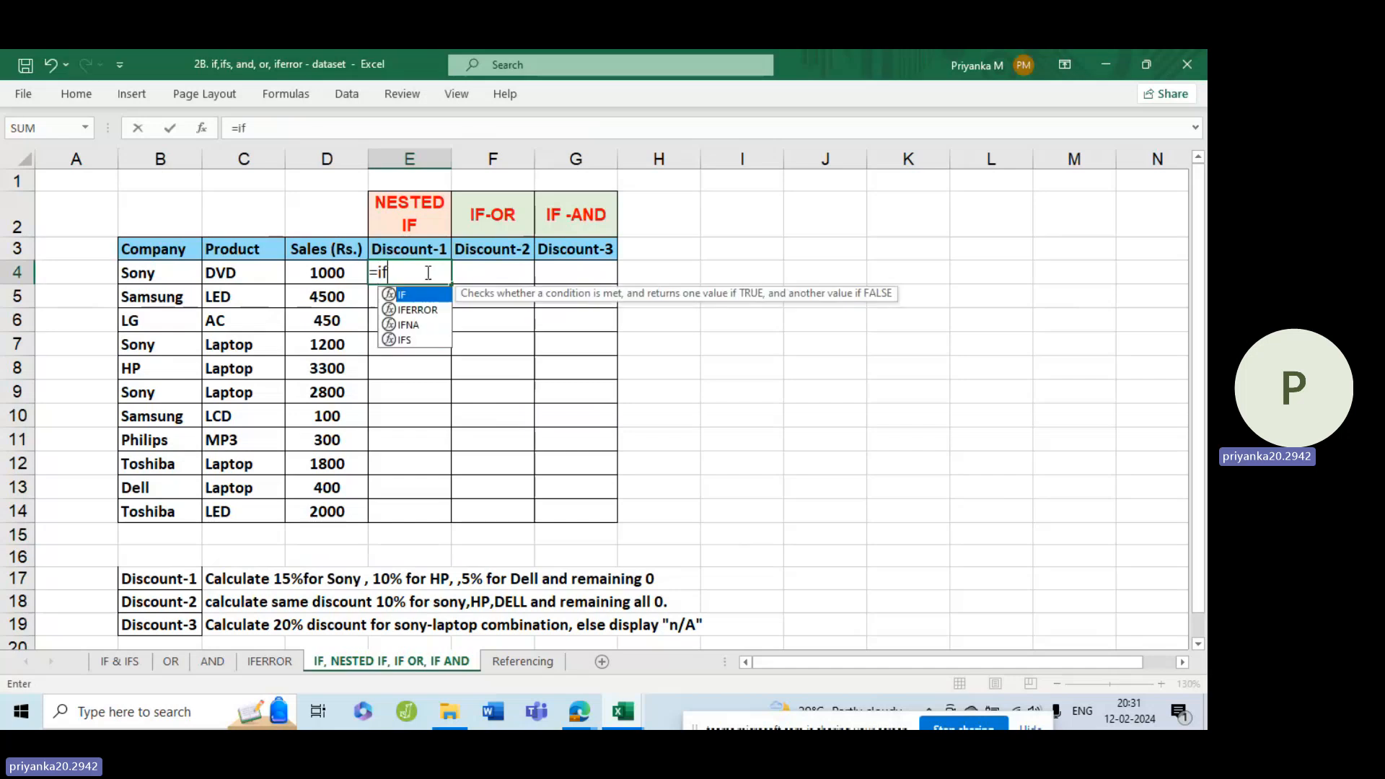
{"action": "key", "text": "Tab"}
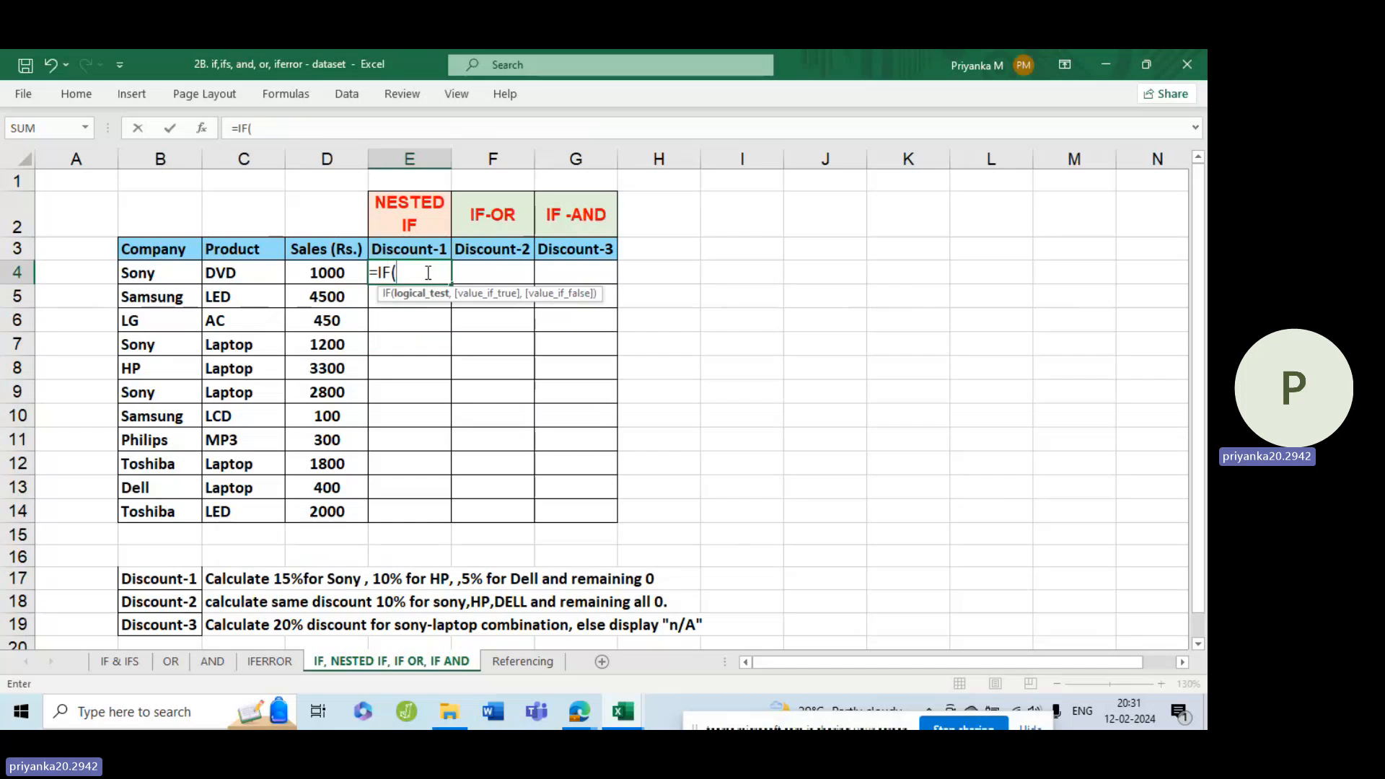
{"action": "left_click", "coordinate": [143, 273]}
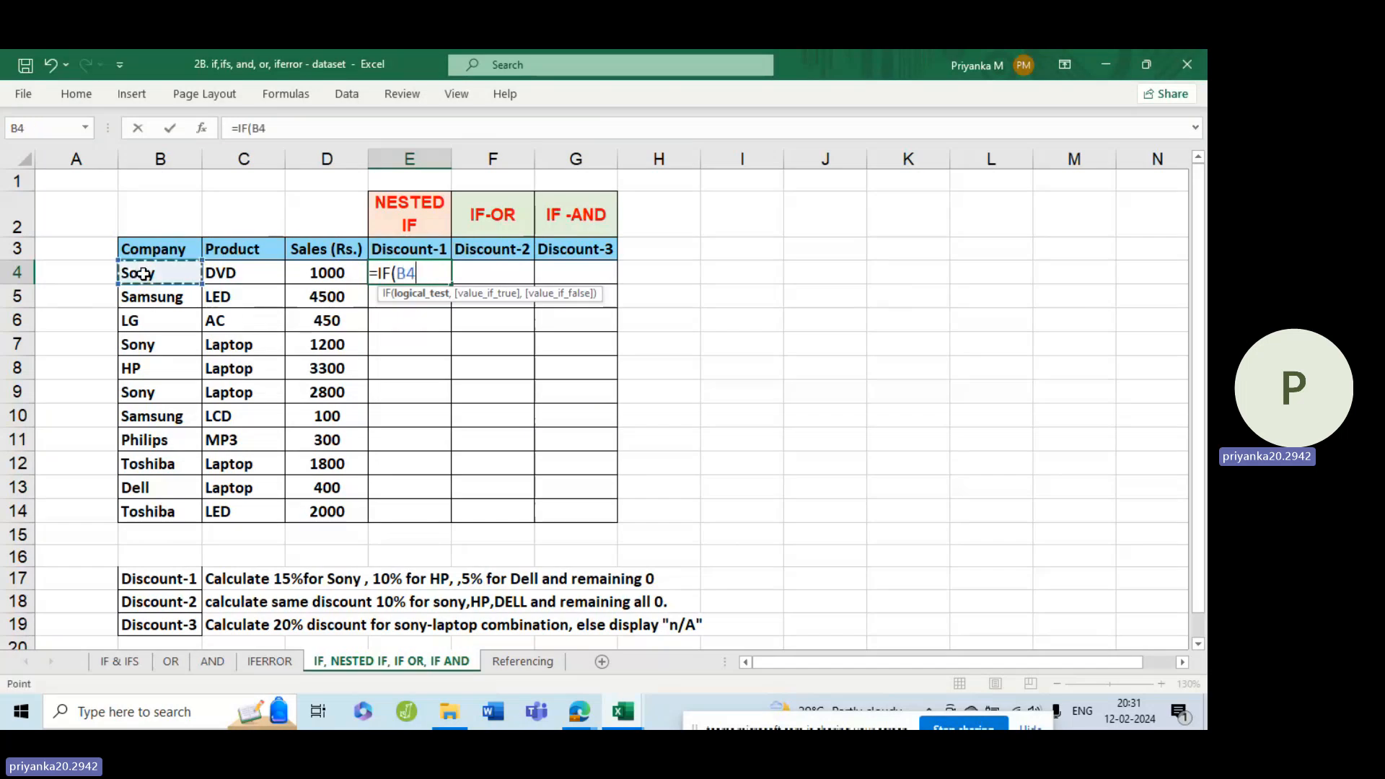
{"action": "type", "text": "="}
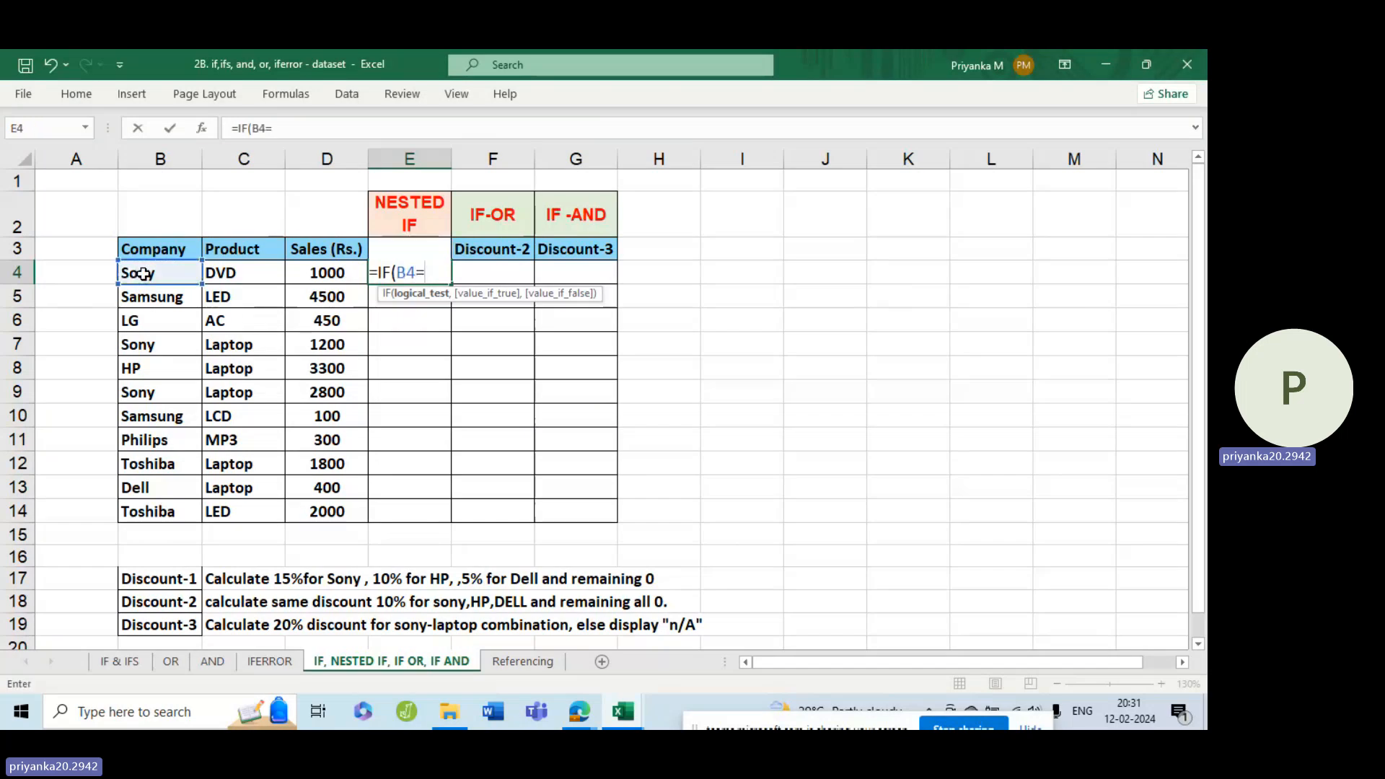
{"action": "type", "text": "\"Son"}
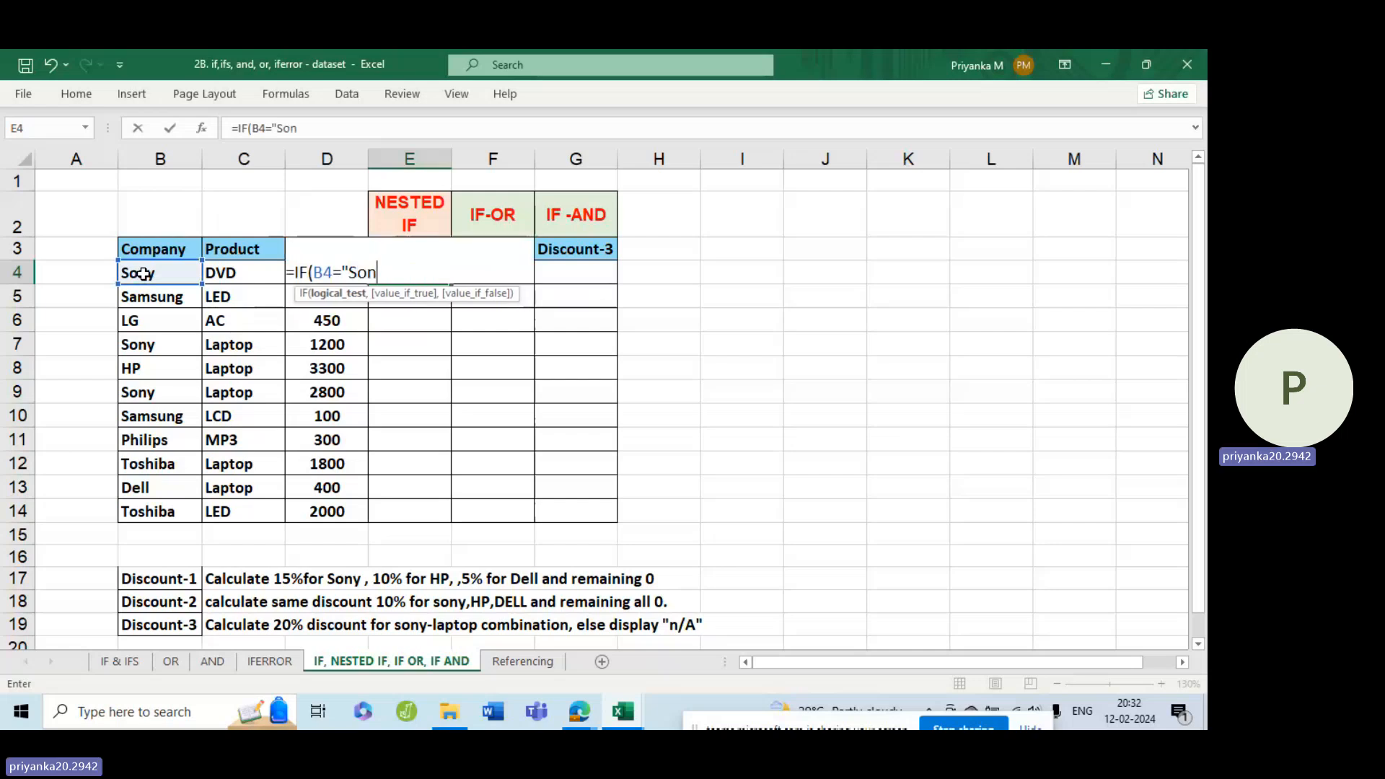
{"action": "type", "text": "y\","}
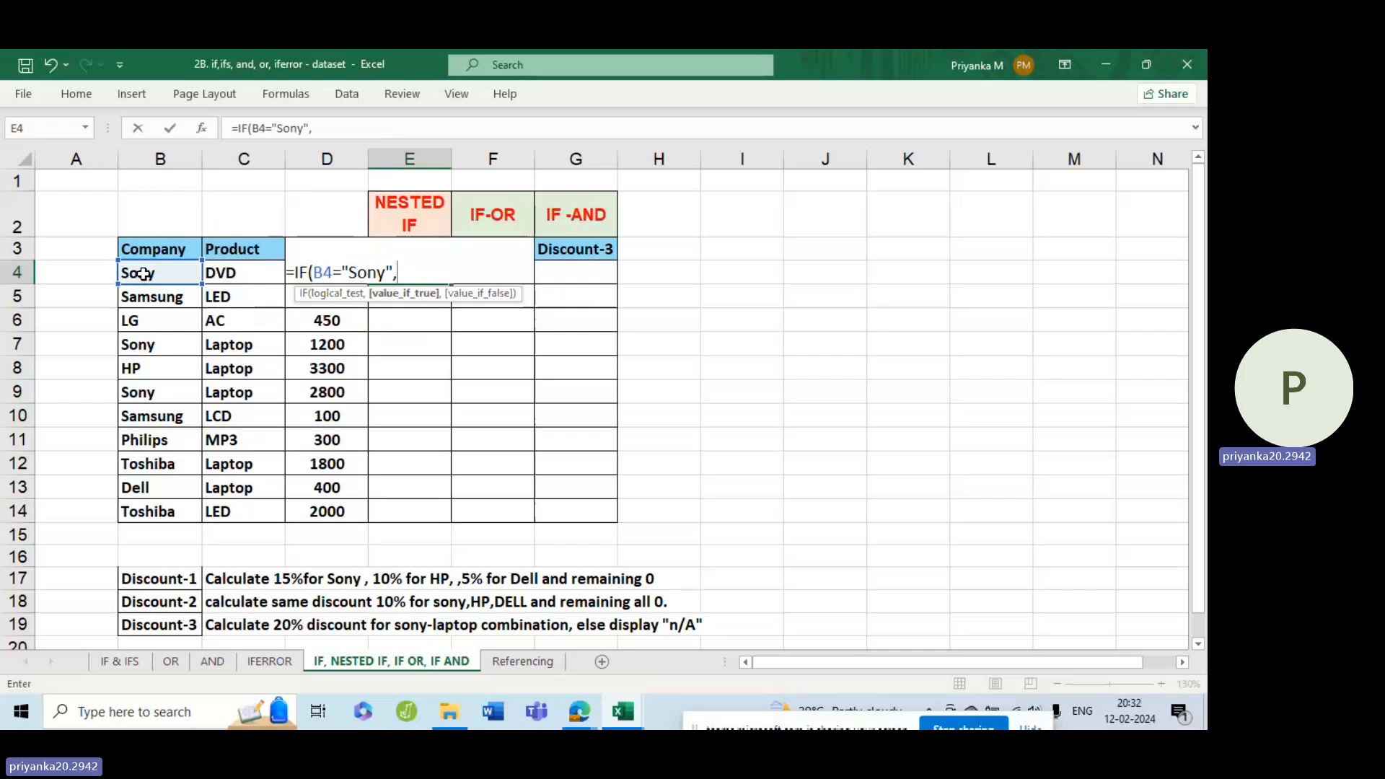
{"action": "type", "text": ",="}
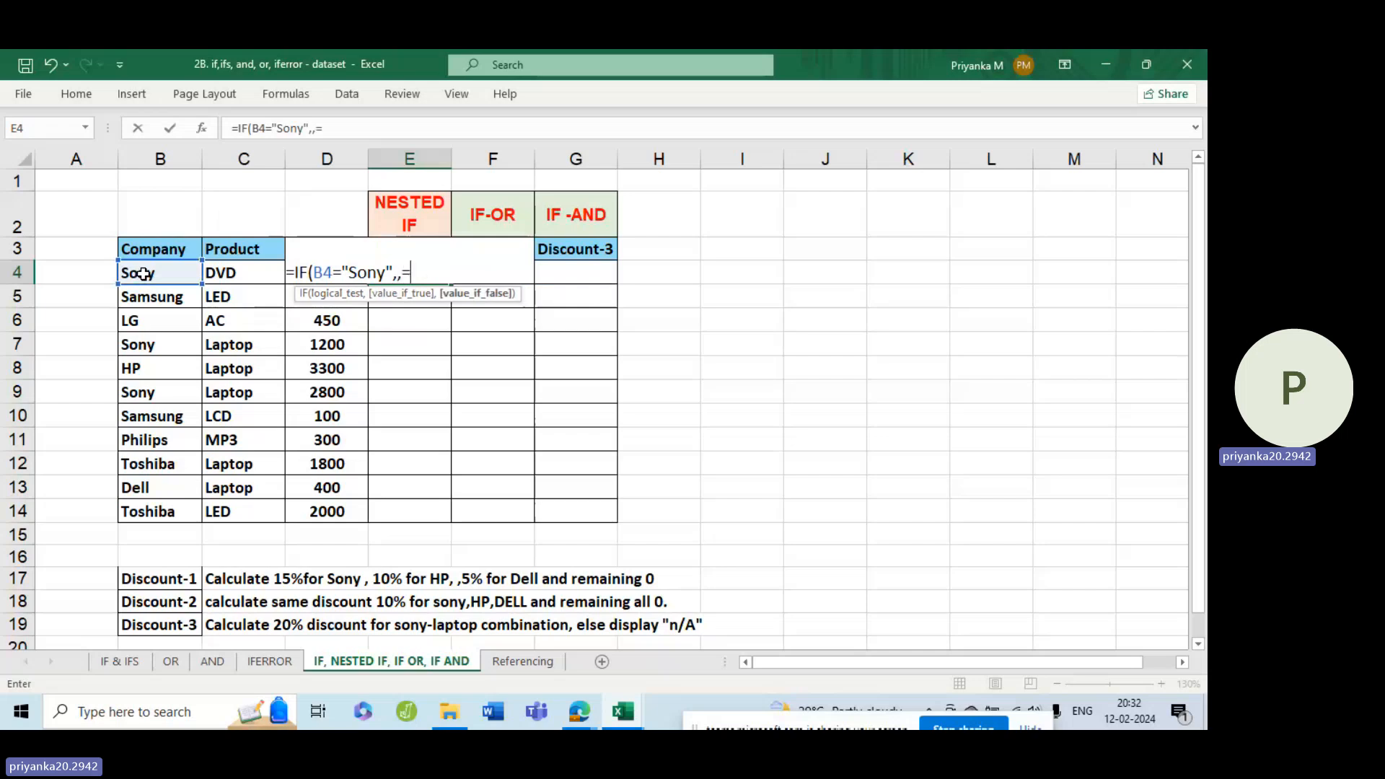
{"action": "key", "text": "BackSpace"}
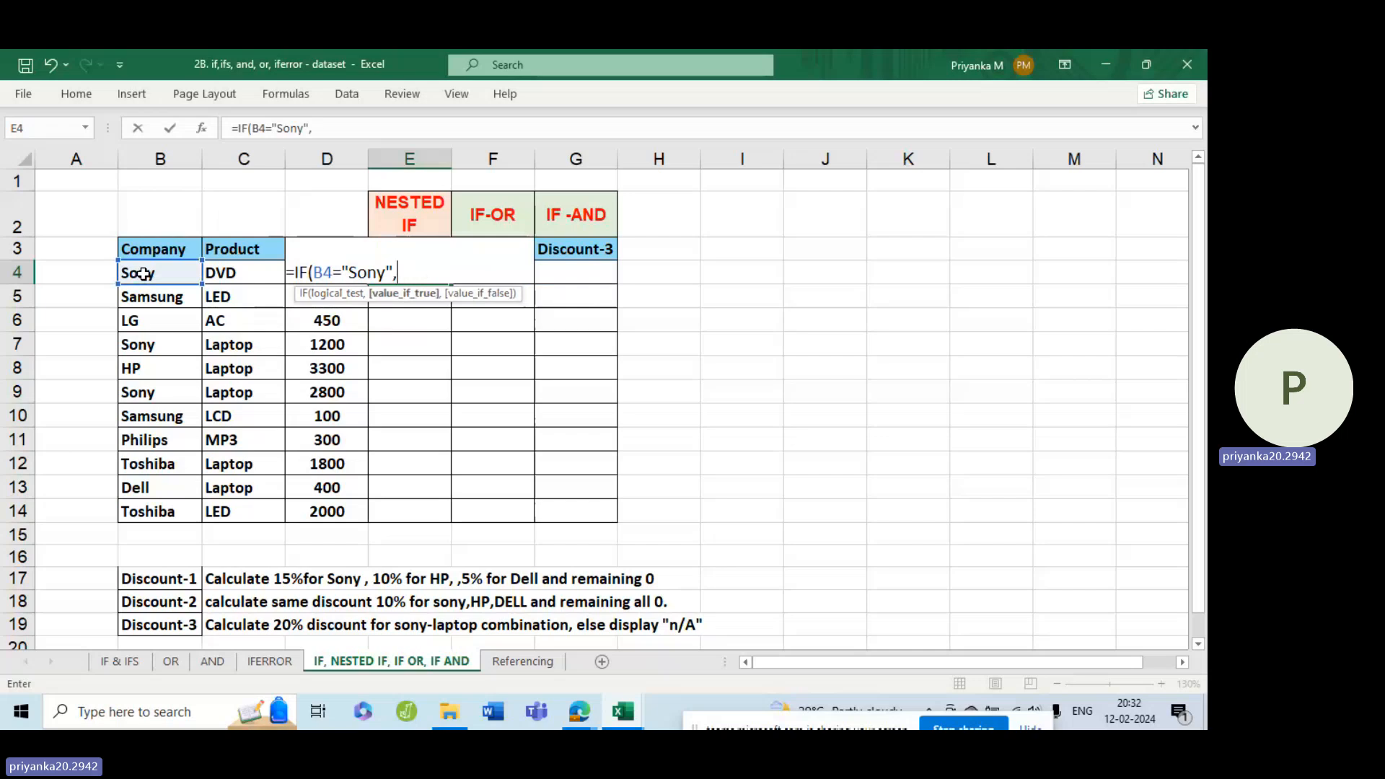
Give the Sony test in the E4 formula the true value 15%*D4.
{"action": "type", "text": "15%*"}
{"action": "type", "text": "d4"}
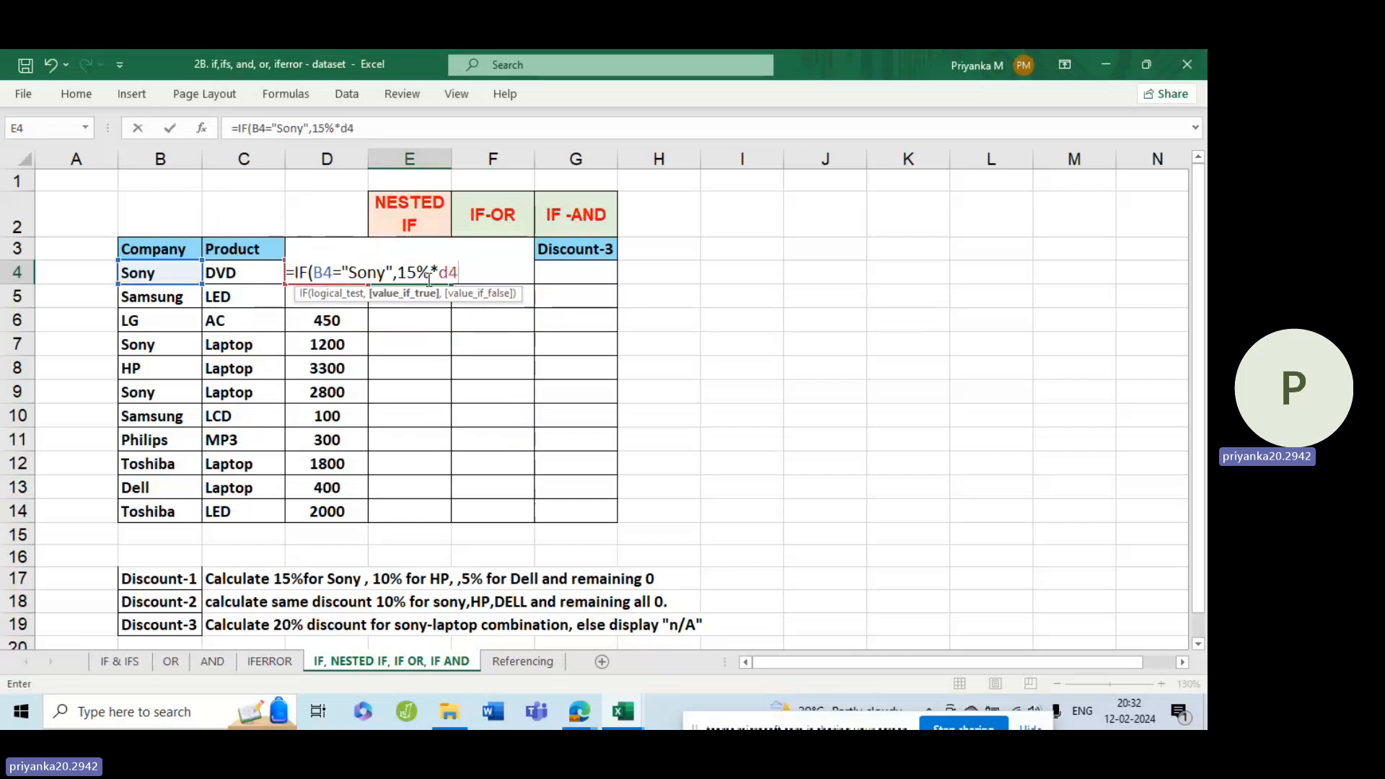
{"action": "key", "text": "BackSpace"}
{"action": "key", "text": "BackSpace"}
{"action": "type", "text": "D4"}
{"action": "type", "text": ","}
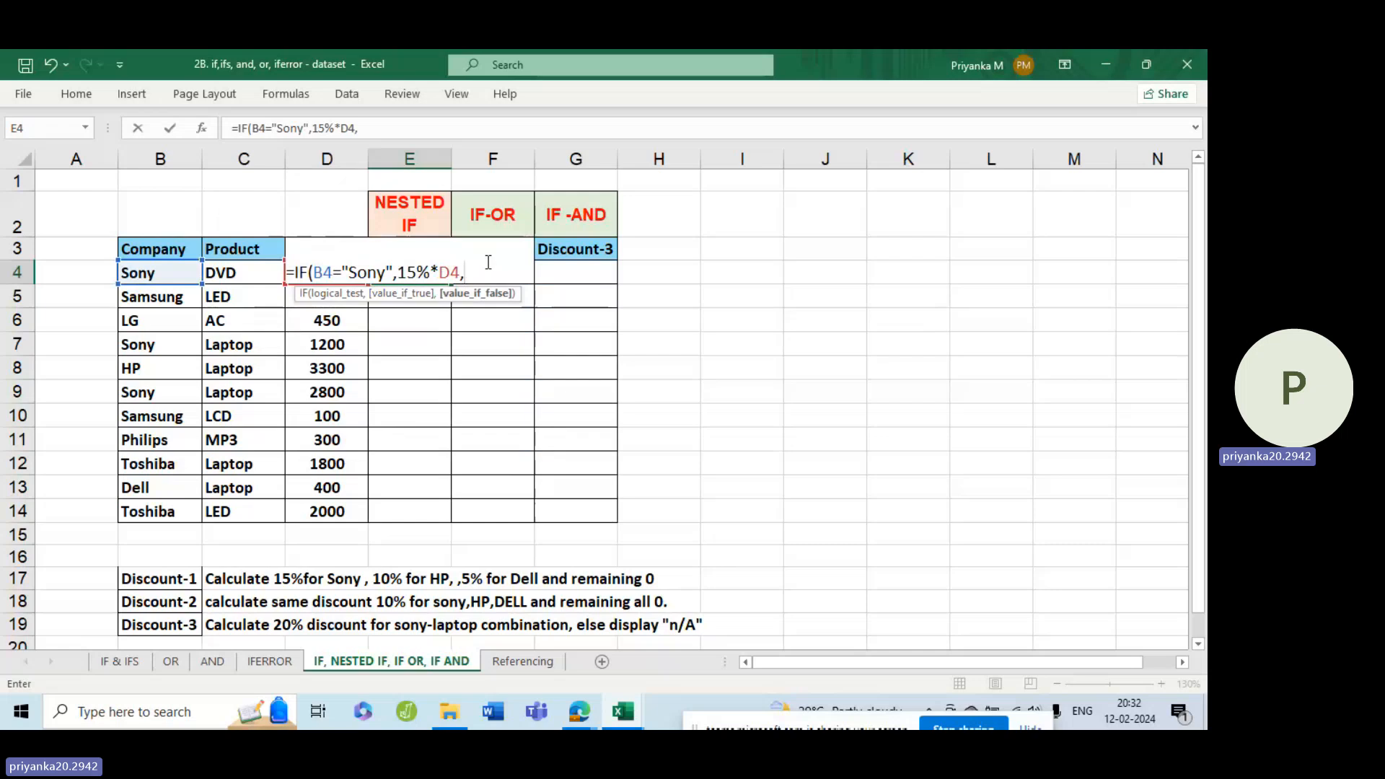
Nest a second IF as the false value in the E4 formula, with the logical test B4="HP".
{"action": "type", "text": "IF"}
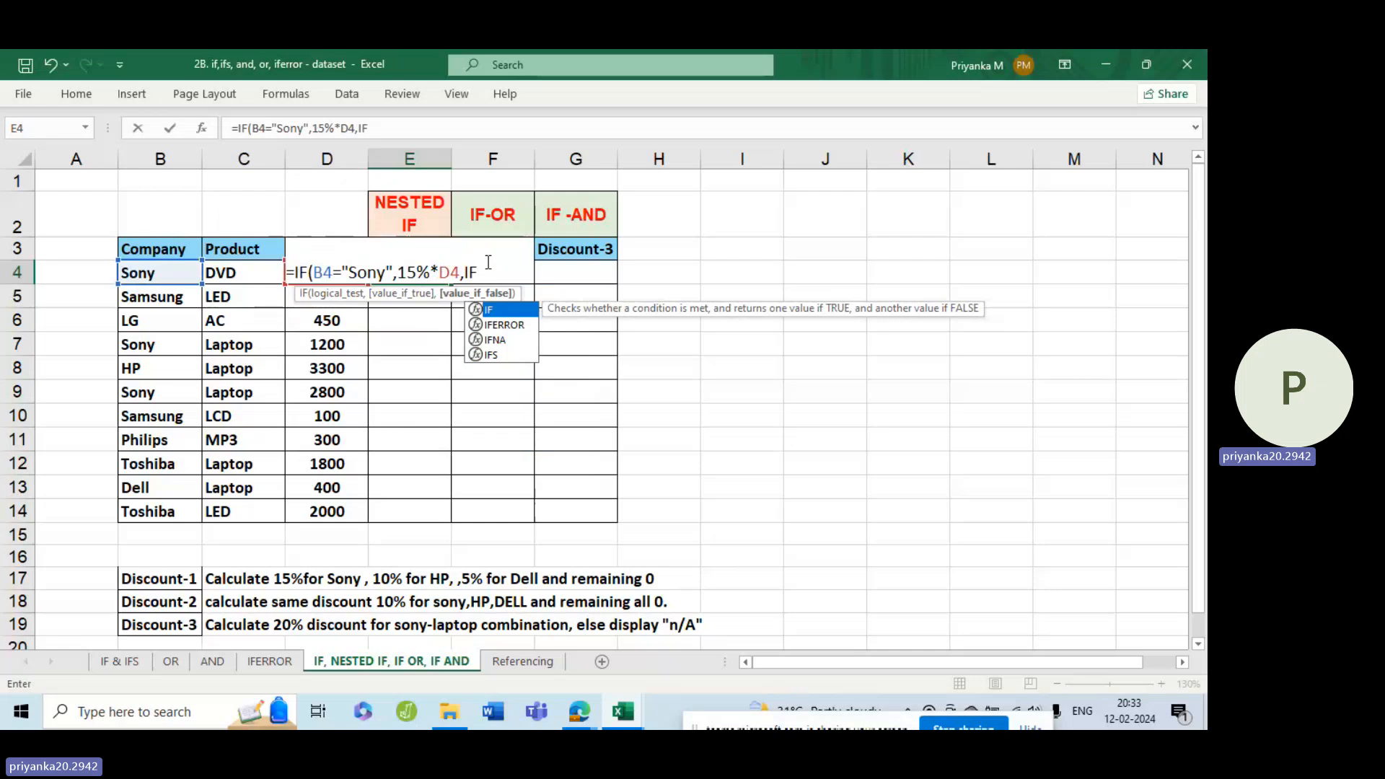
{"action": "type", "text": "("}
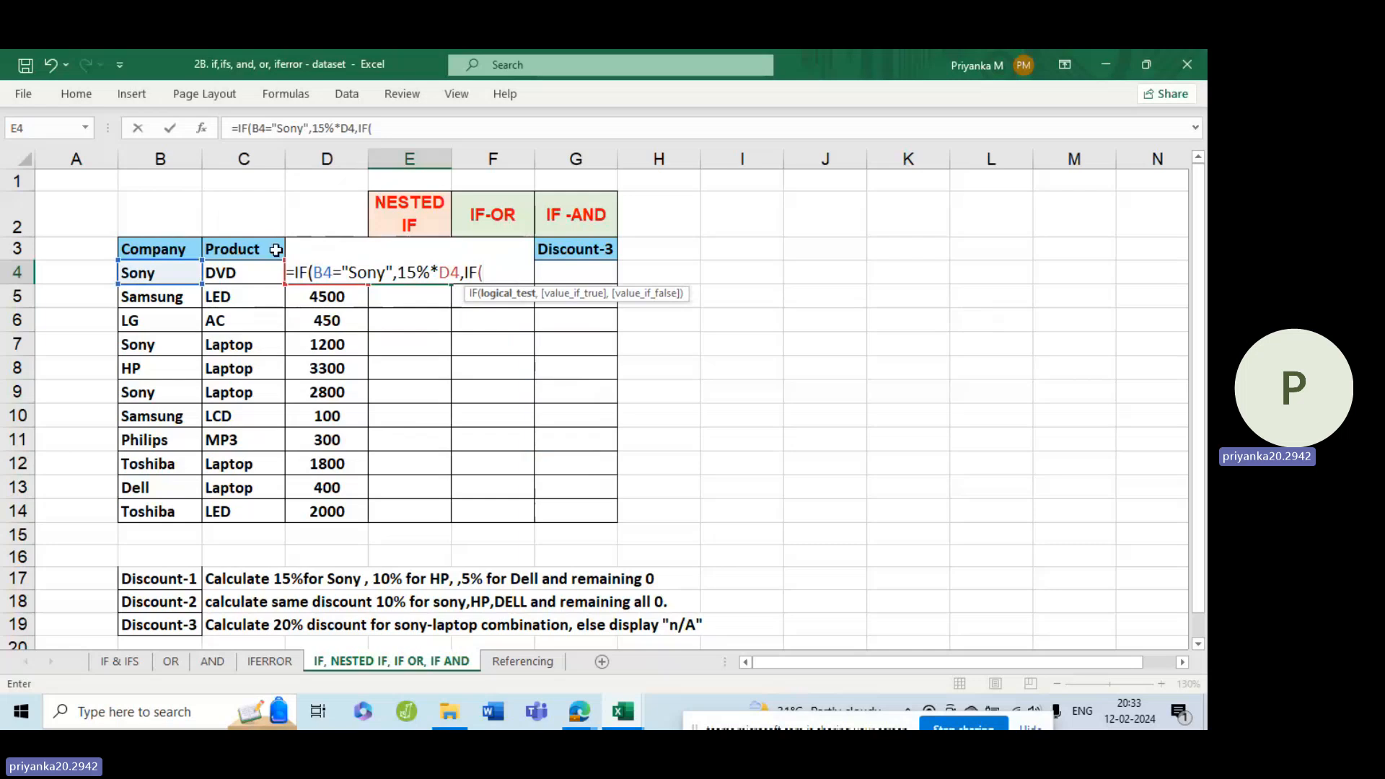
{"action": "left_click", "coordinate": [139, 274]}
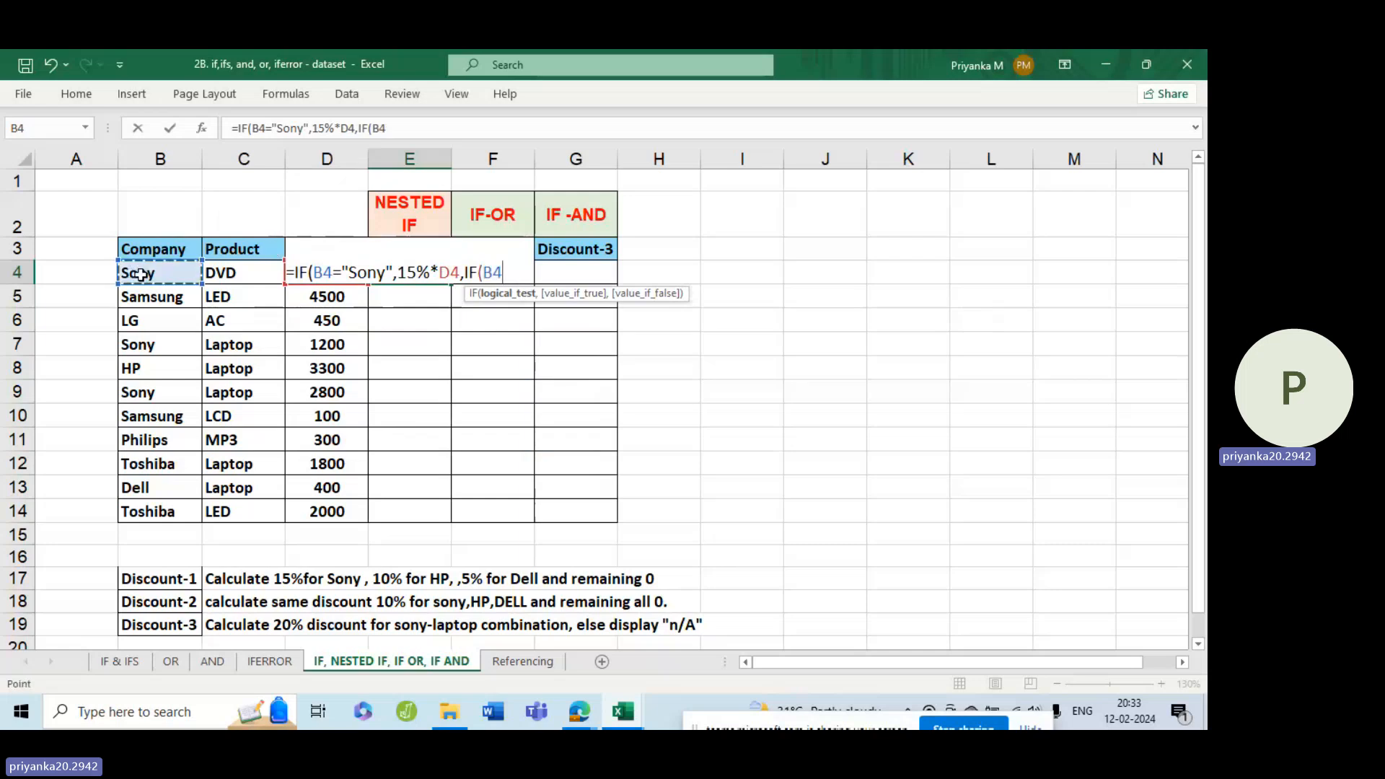
{"action": "type", "text": "="}
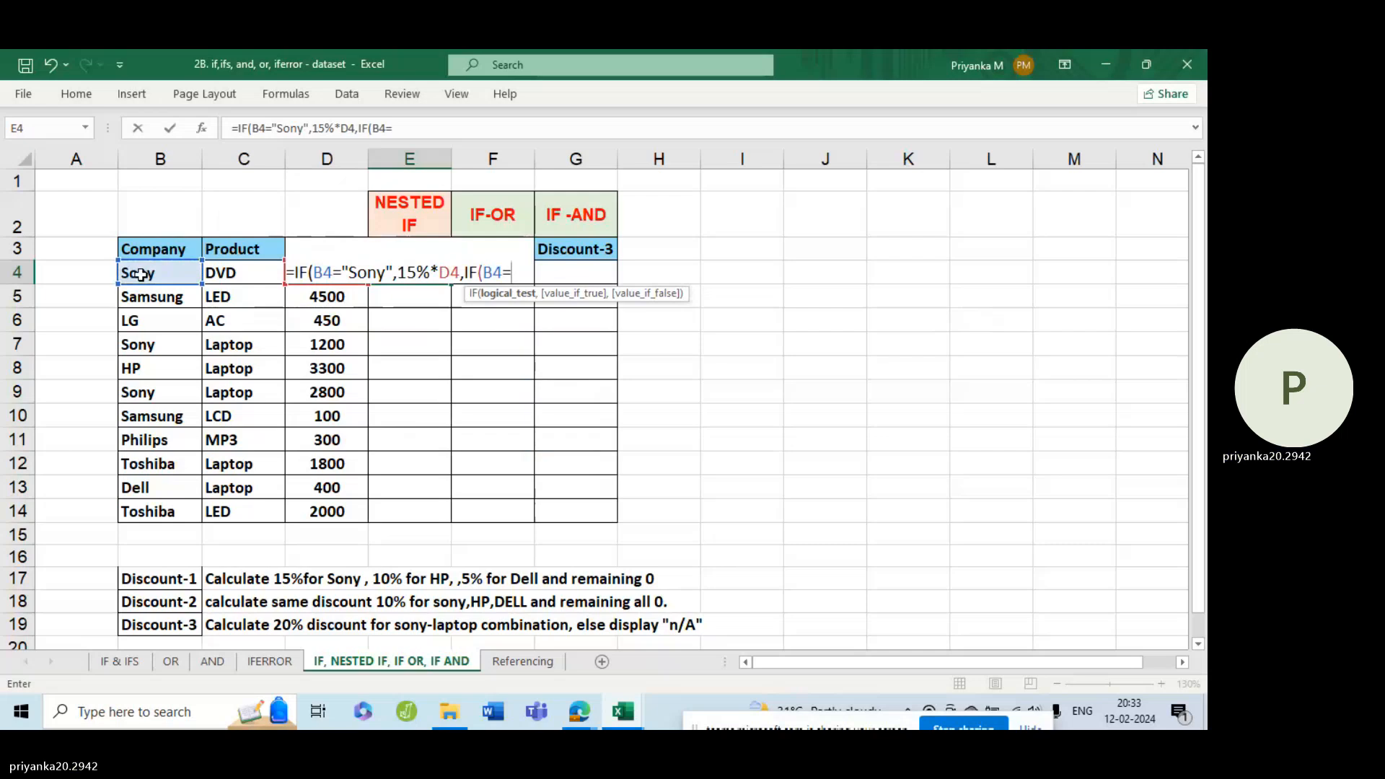
{"action": "type", "text": "\""}
{"action": "type", "text": "hp"}
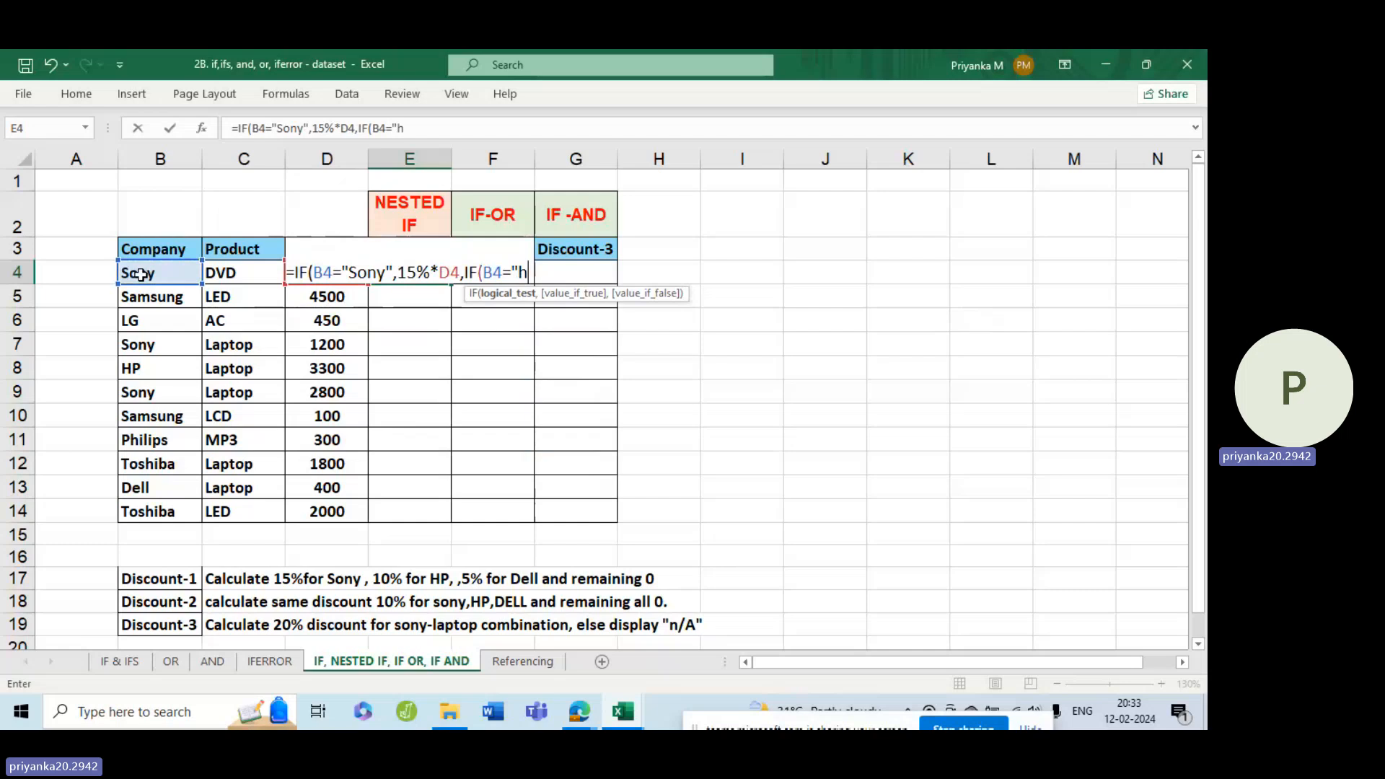
{"action": "key", "text": "BackSpace"}
{"action": "key", "text": "BackSpace"}
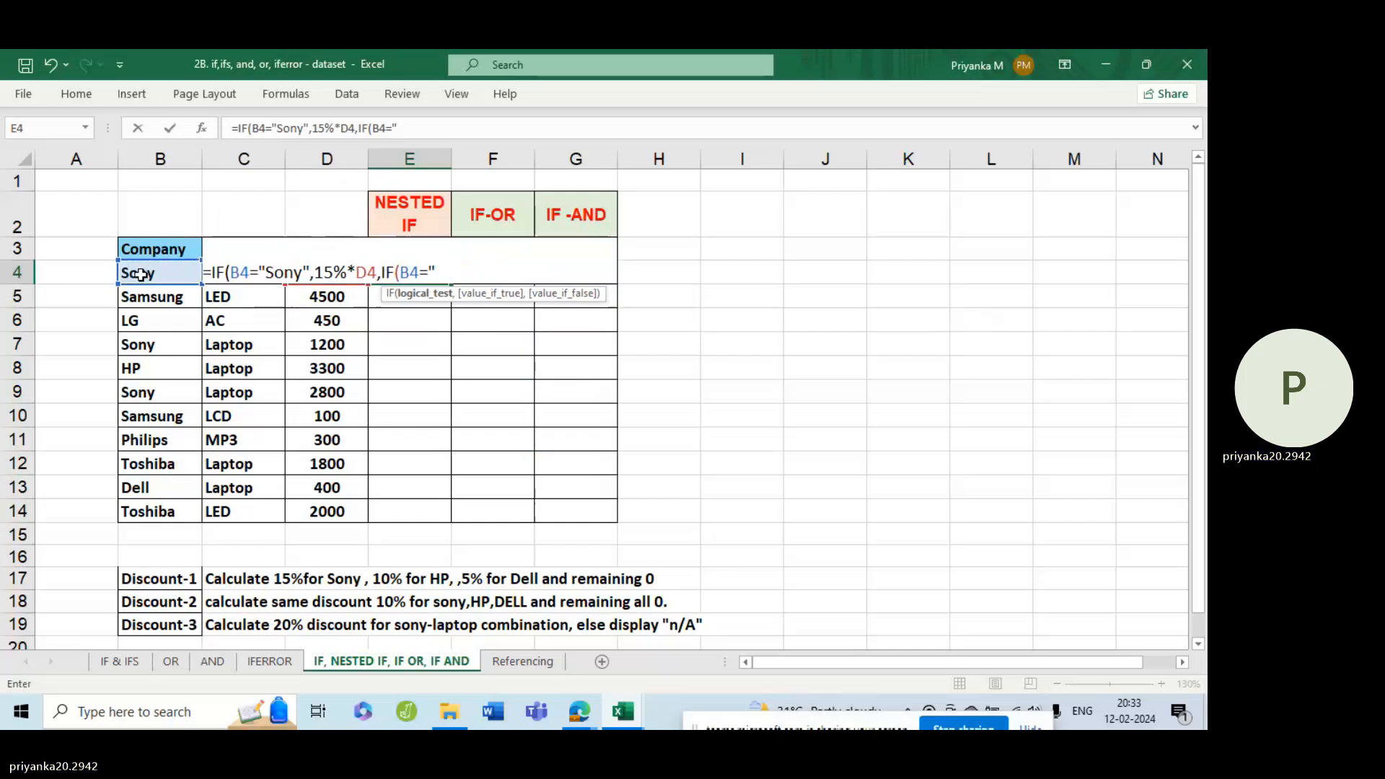
{"action": "type", "text": "HP\""}
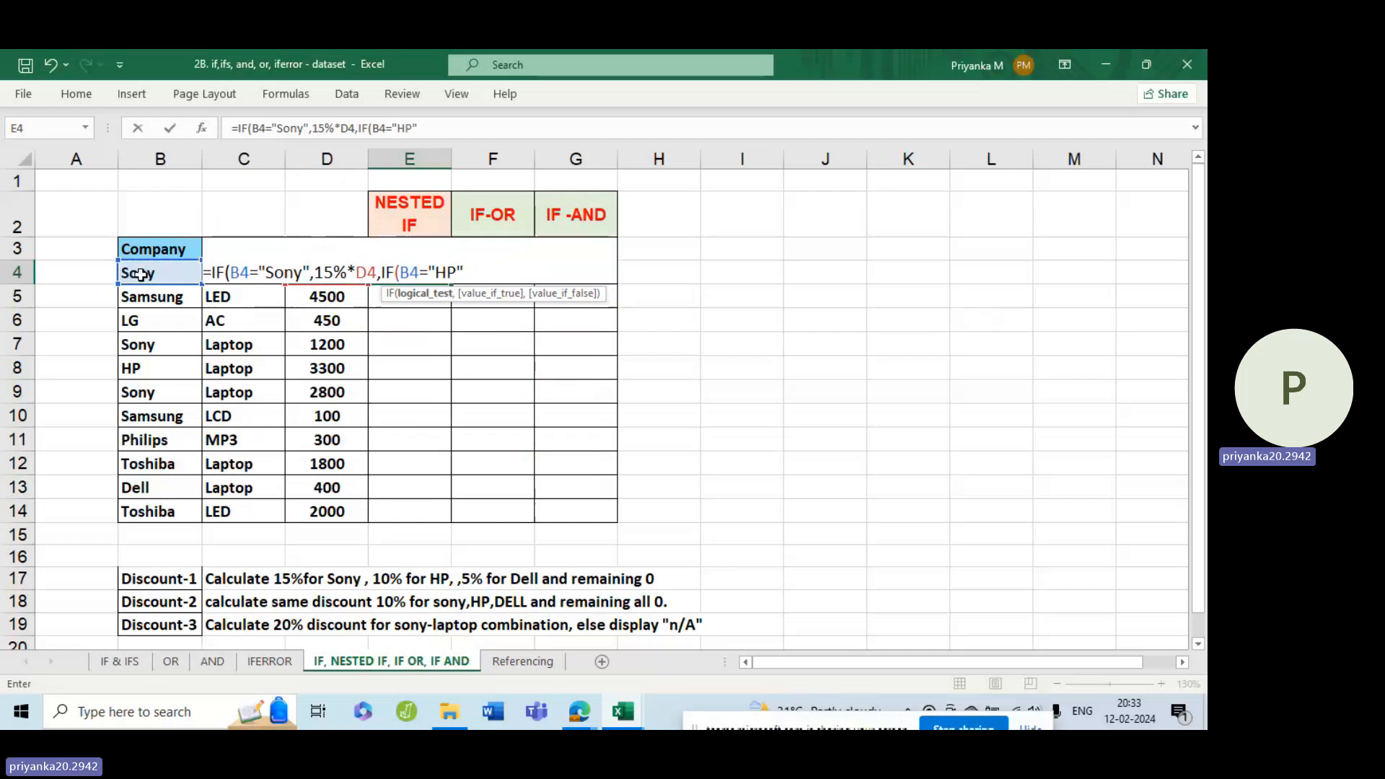
{"action": "type", "text": ","}
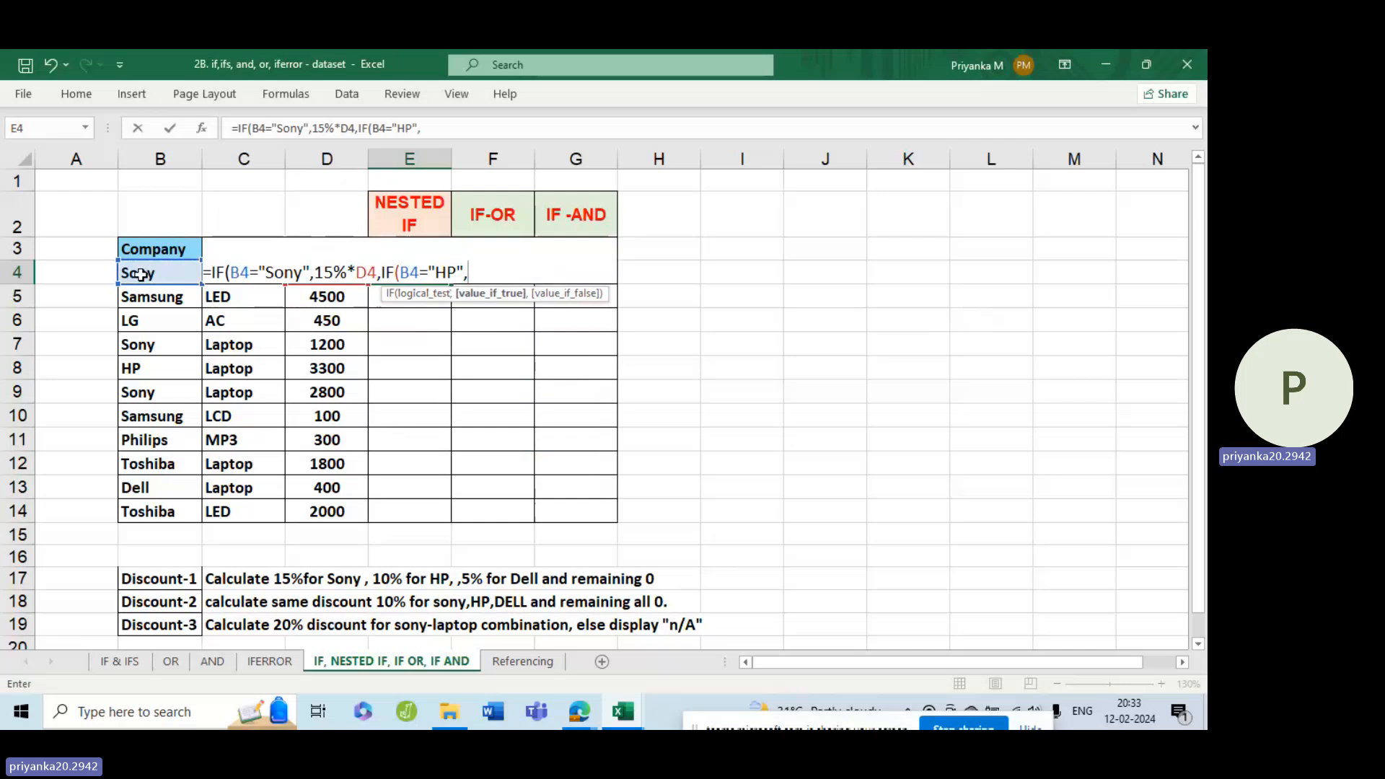
{"action": "type", "text": "10"}
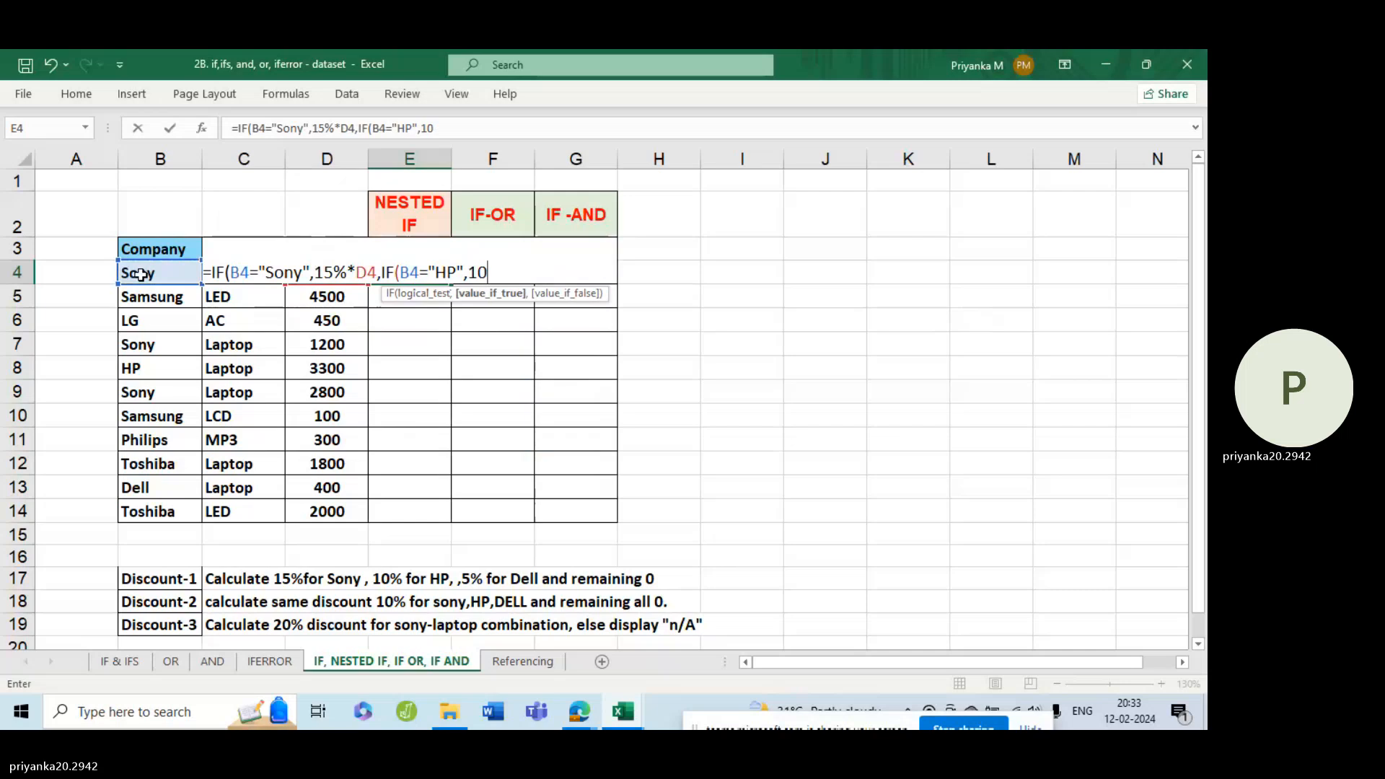
Give the HP test in the E4 formula the true value 10%*D4.
{"action": "type", "text": "%*"}
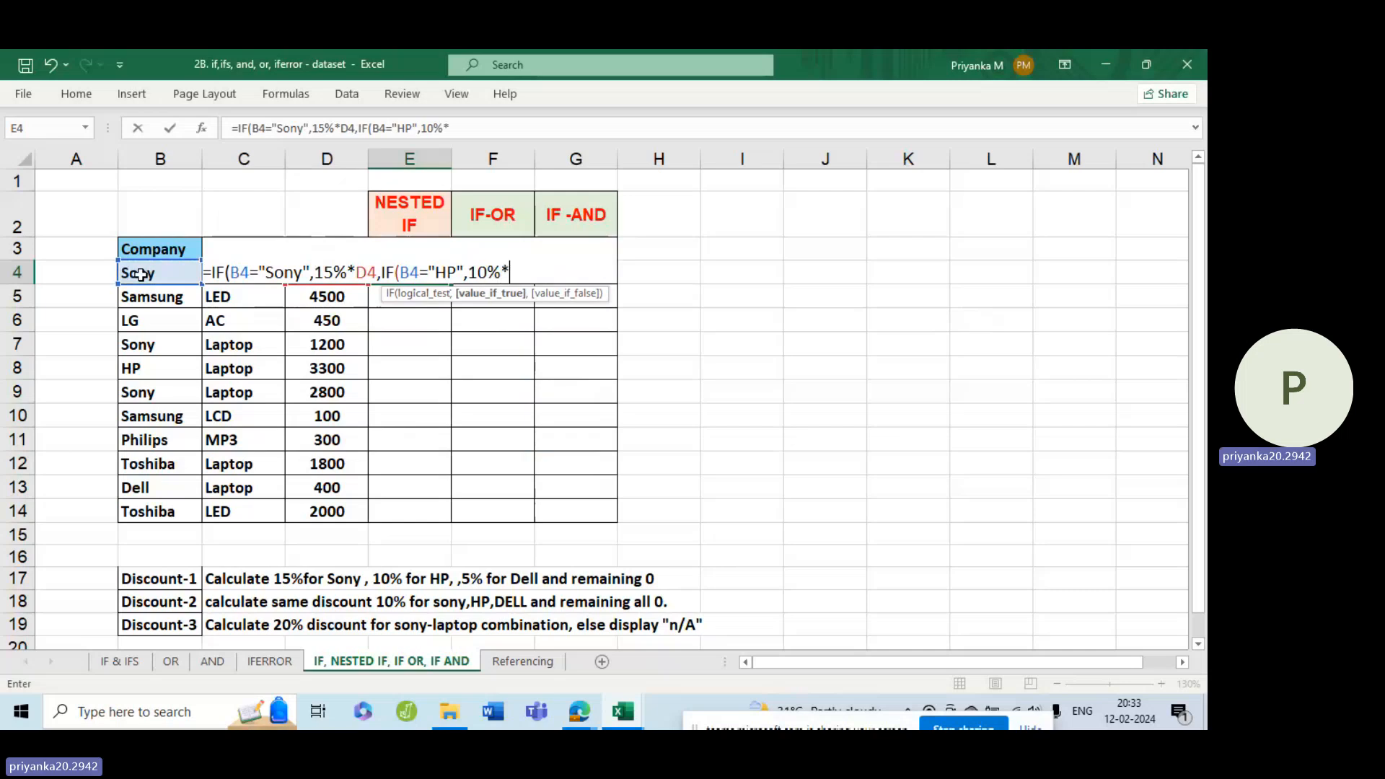
{"action": "type", "text": "D4,"}
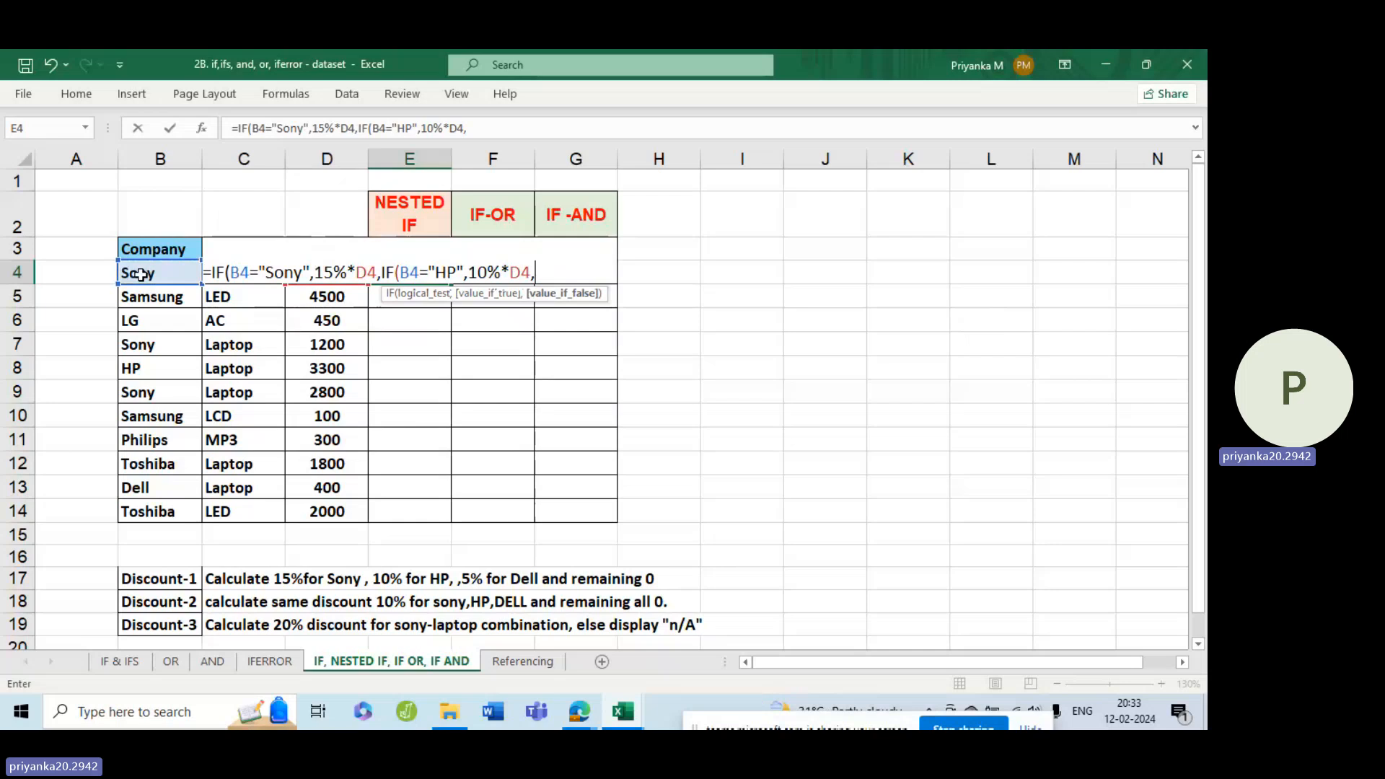
Nest a third IF as the false value of the HP test in the E4 formula, with the logical test B4="Dell".
{"action": "type", "text": "IF"}
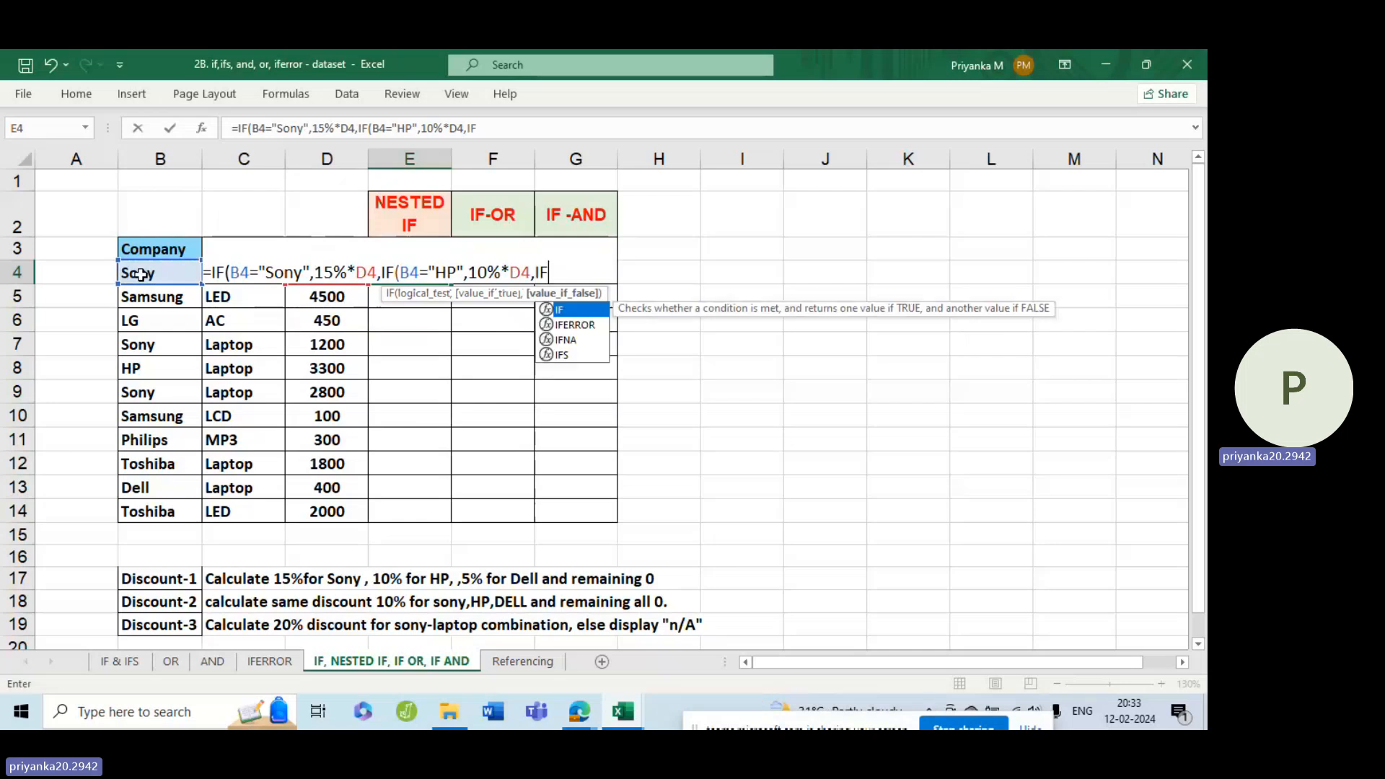
{"action": "type", "text": "("}
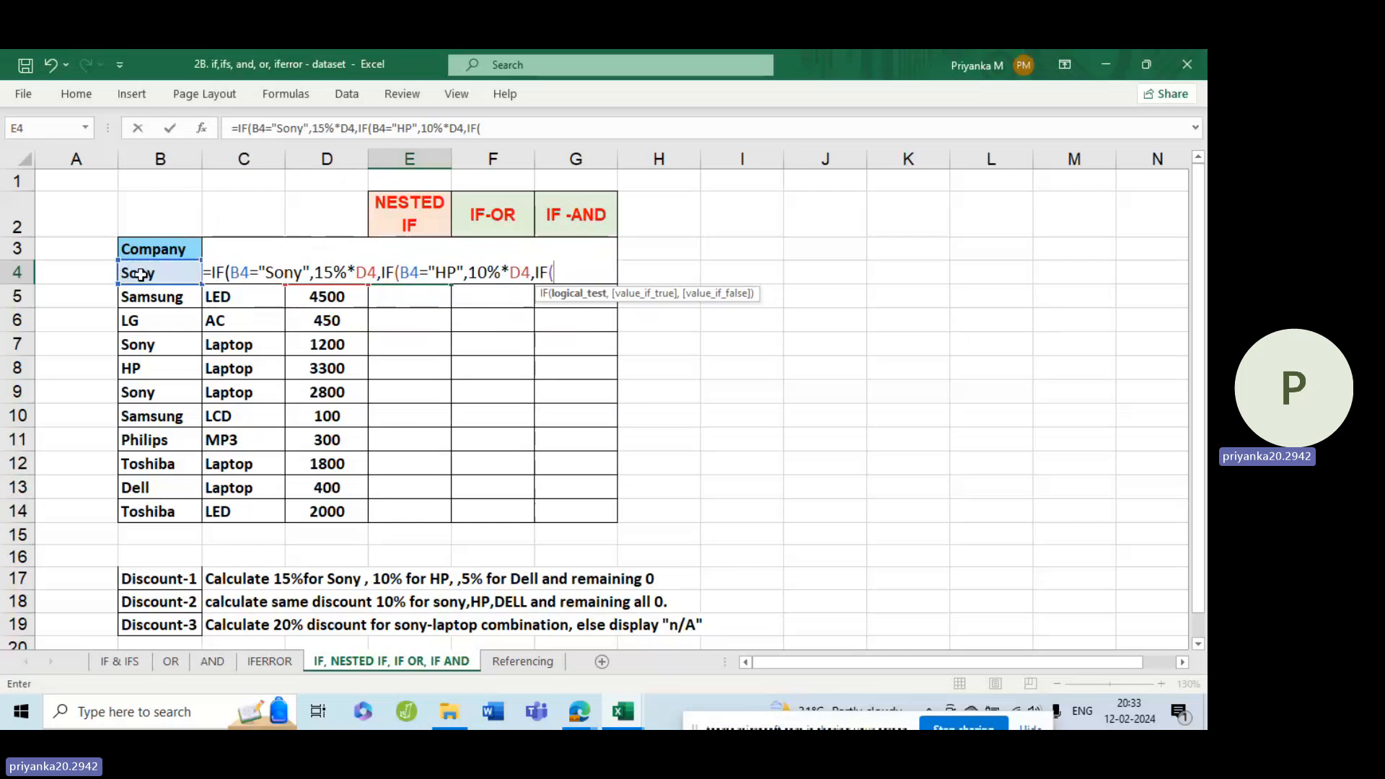
{"action": "left_click", "coordinate": [140, 274]}
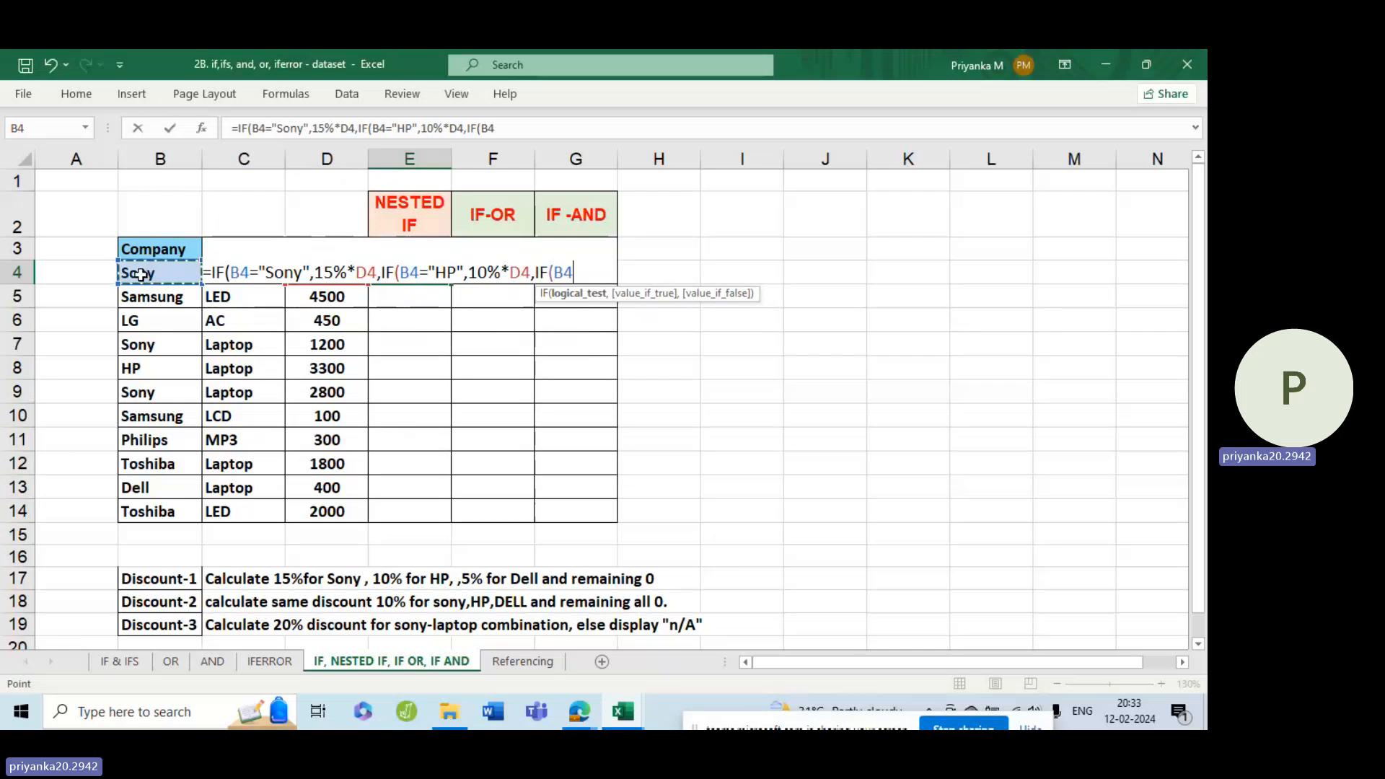
{"action": "type", "text": "="}
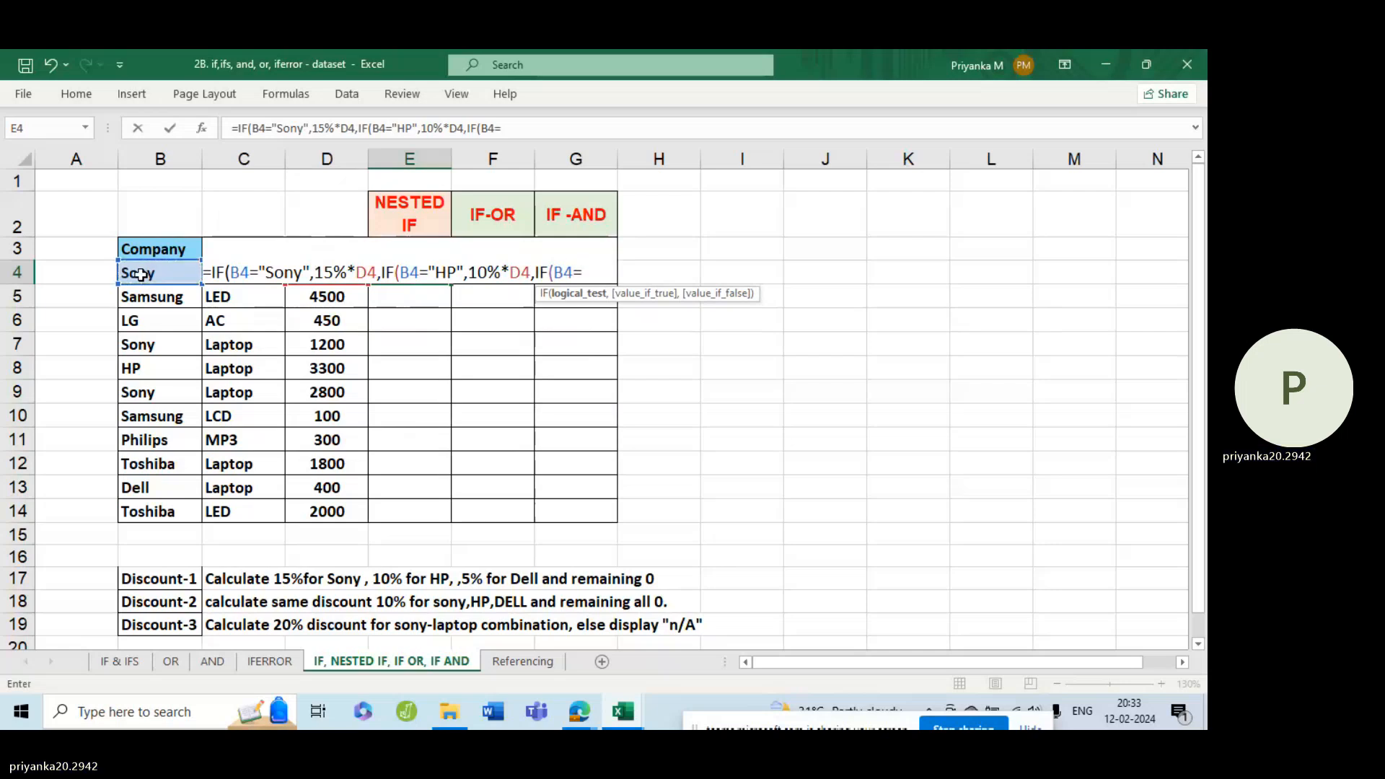
{"action": "type", "text": "\""}
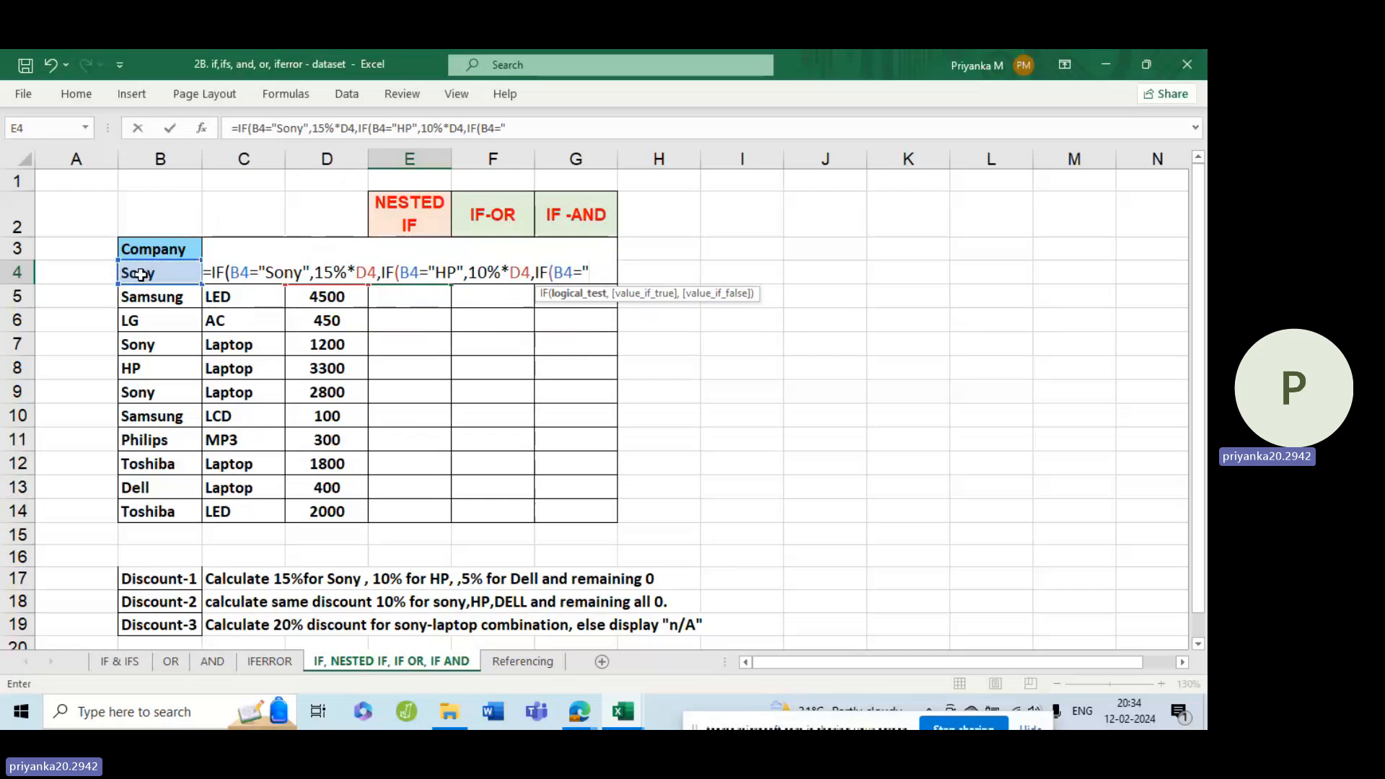
{"action": "type", "text": "D"}
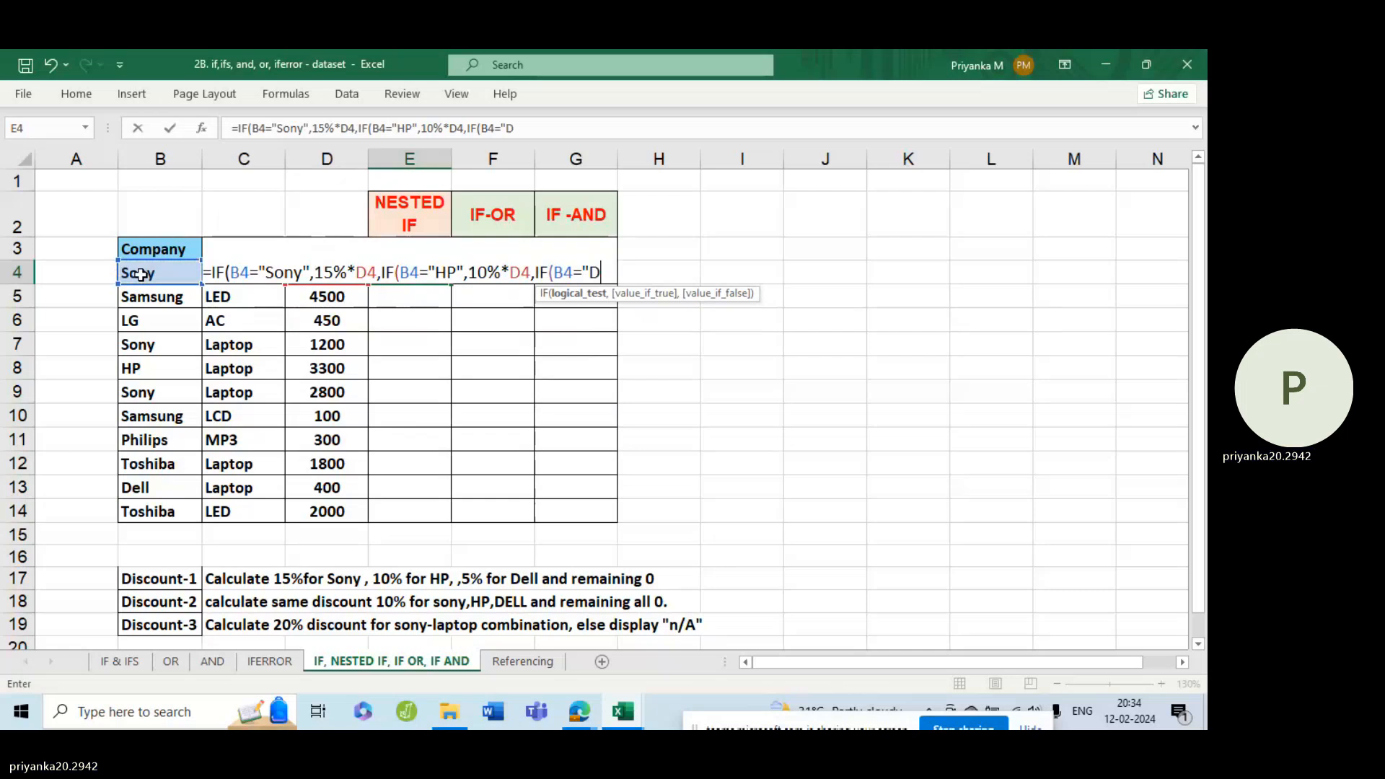
{"action": "type", "text": "ell"}
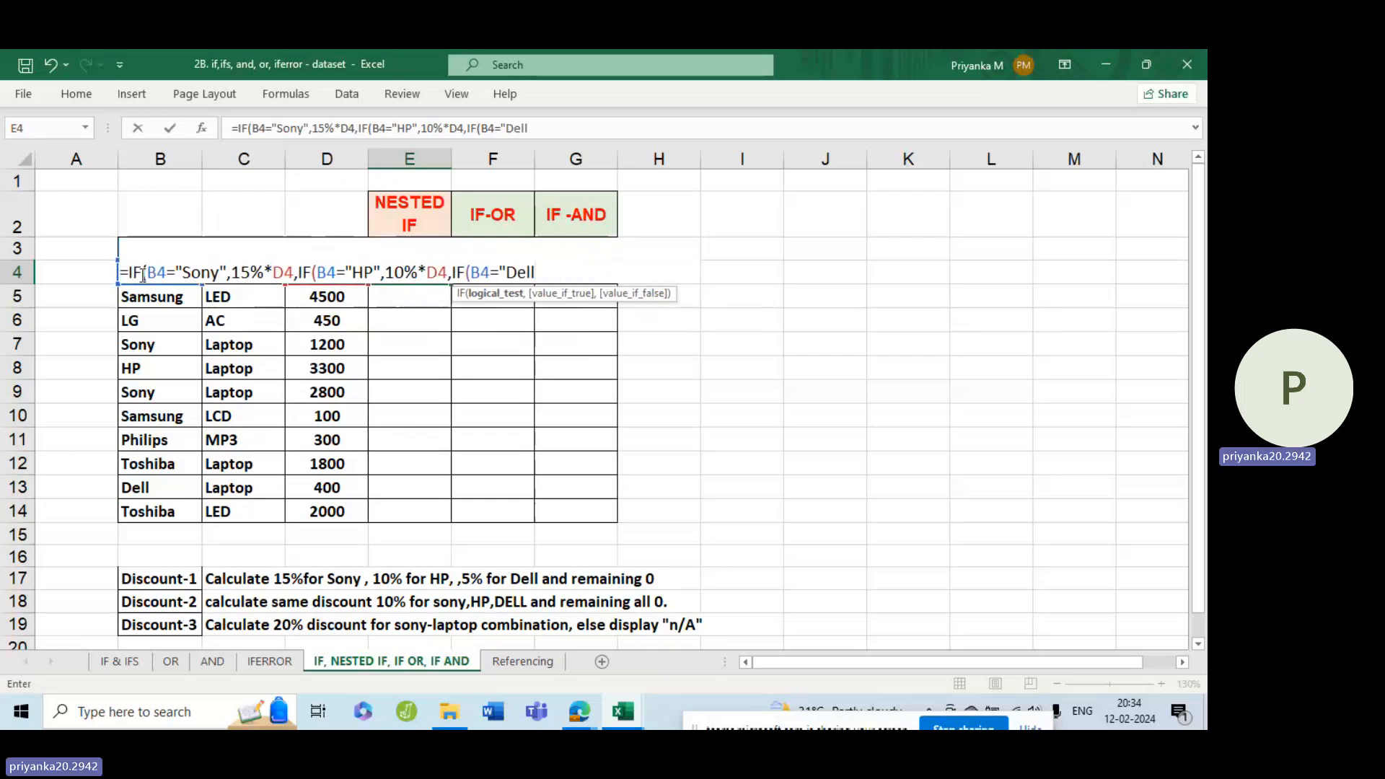
{"action": "type", "text": "\""}
{"action": "type", "text": ","}
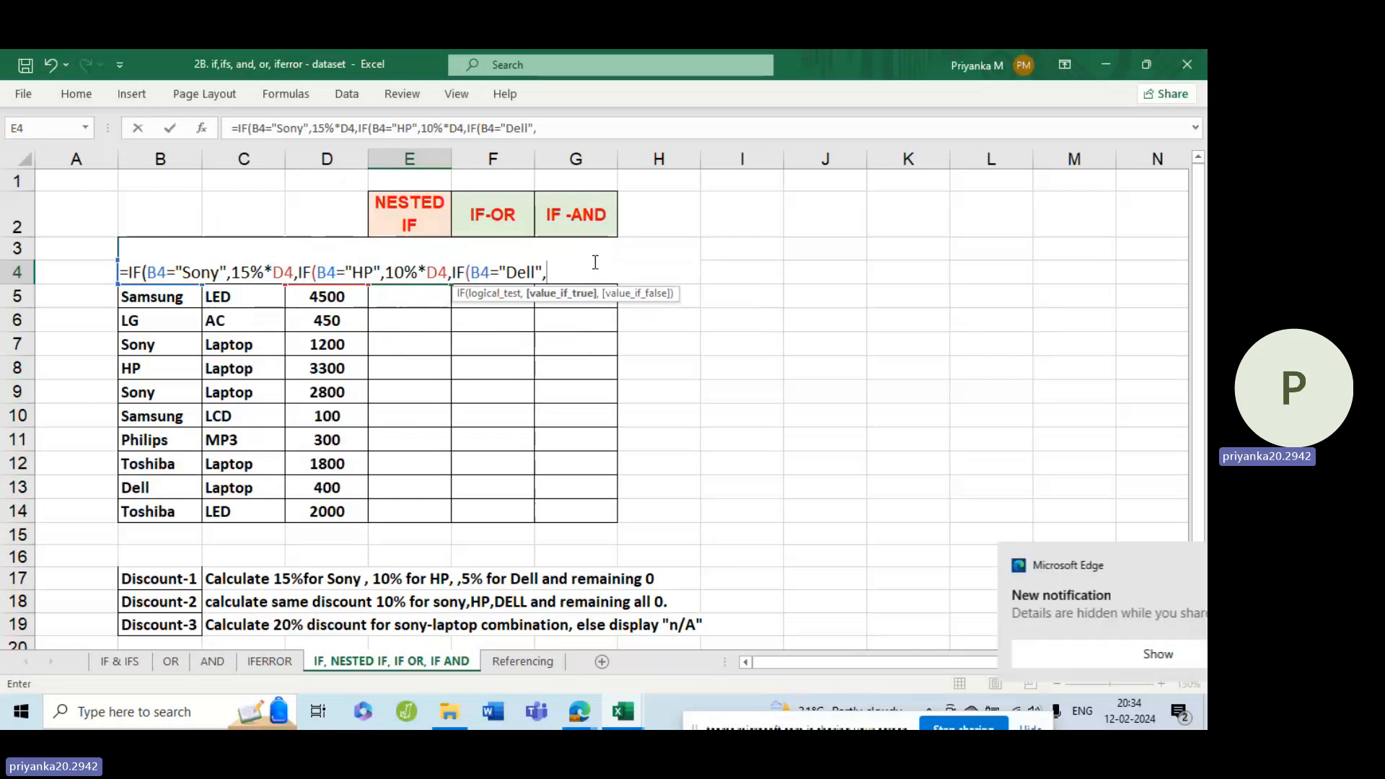
Give the Dell test in the E4 formula the true value 5%*D4.
{"action": "type", "text": "5"}
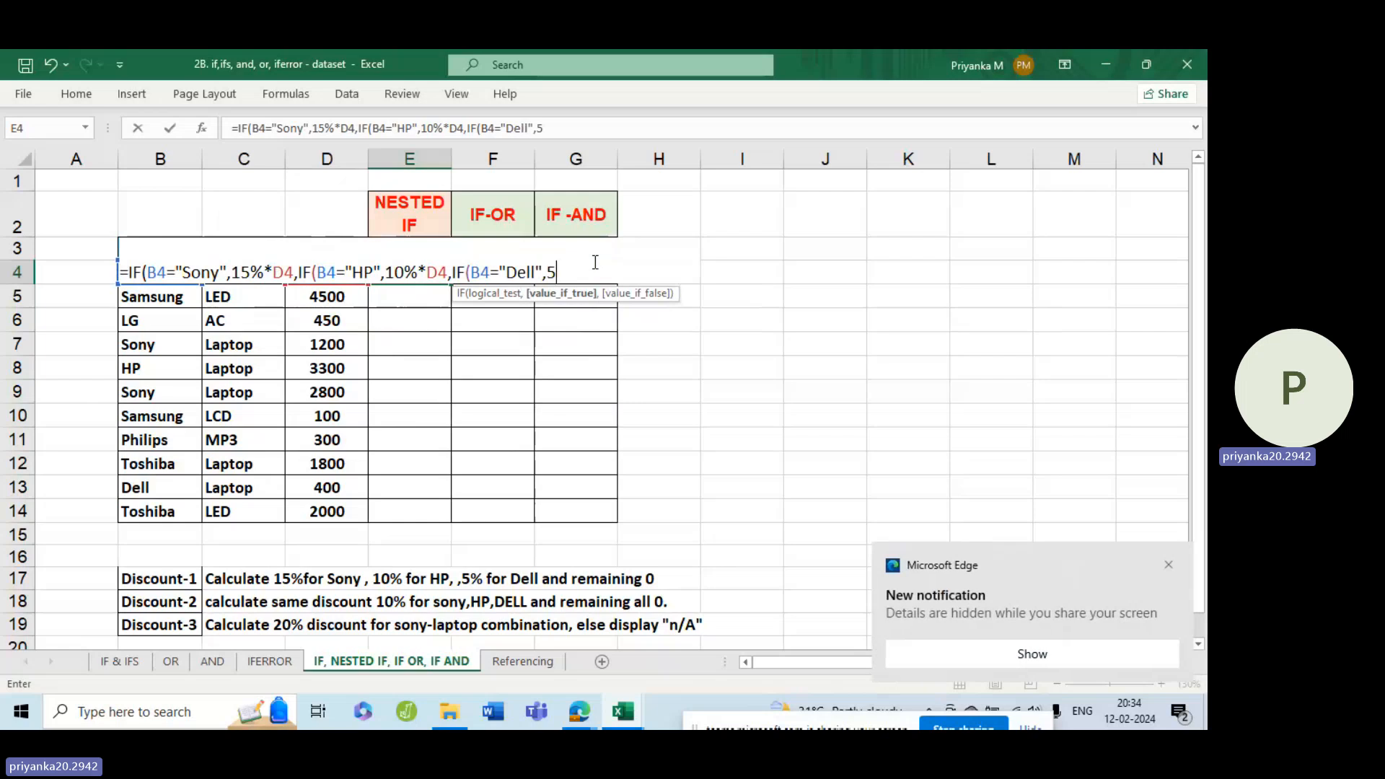
{"action": "type", "text": "%*"}
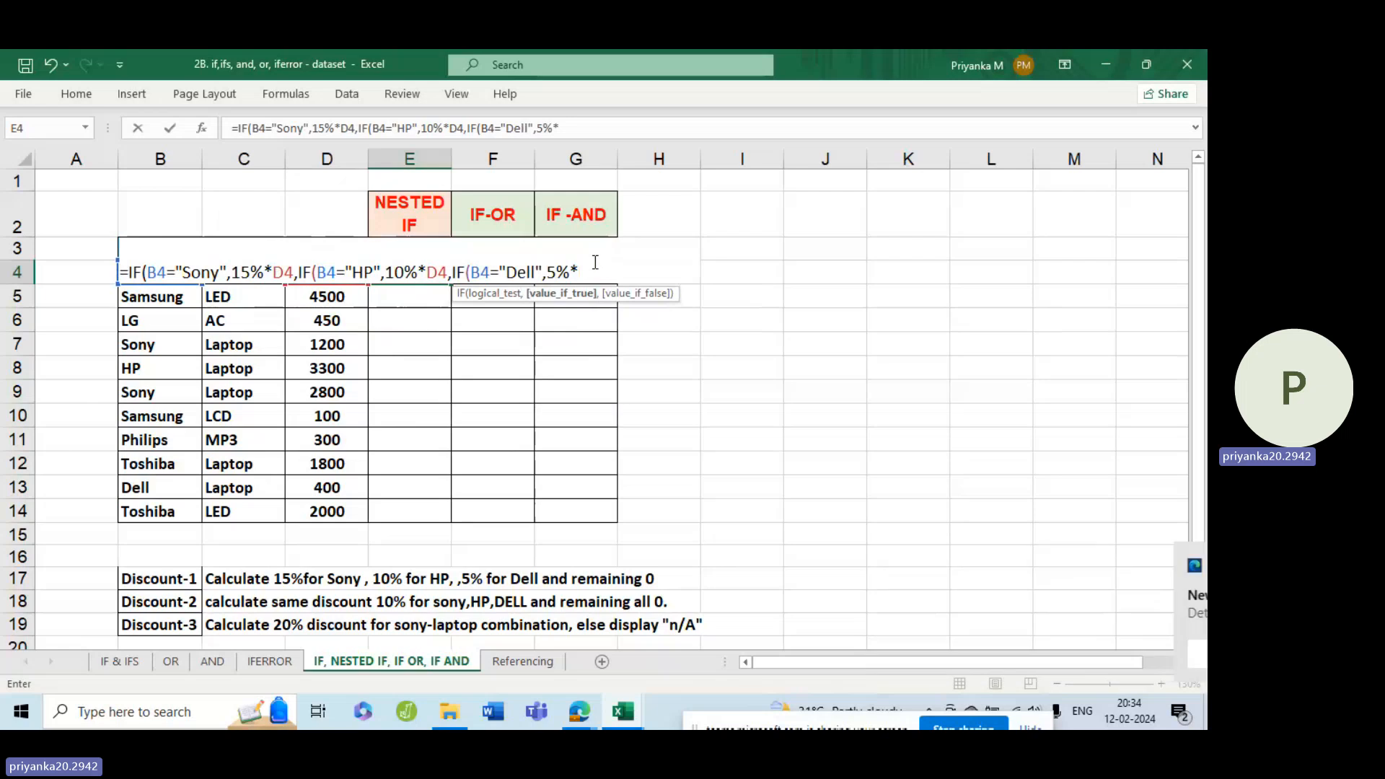
{"action": "type", "text": "d4"}
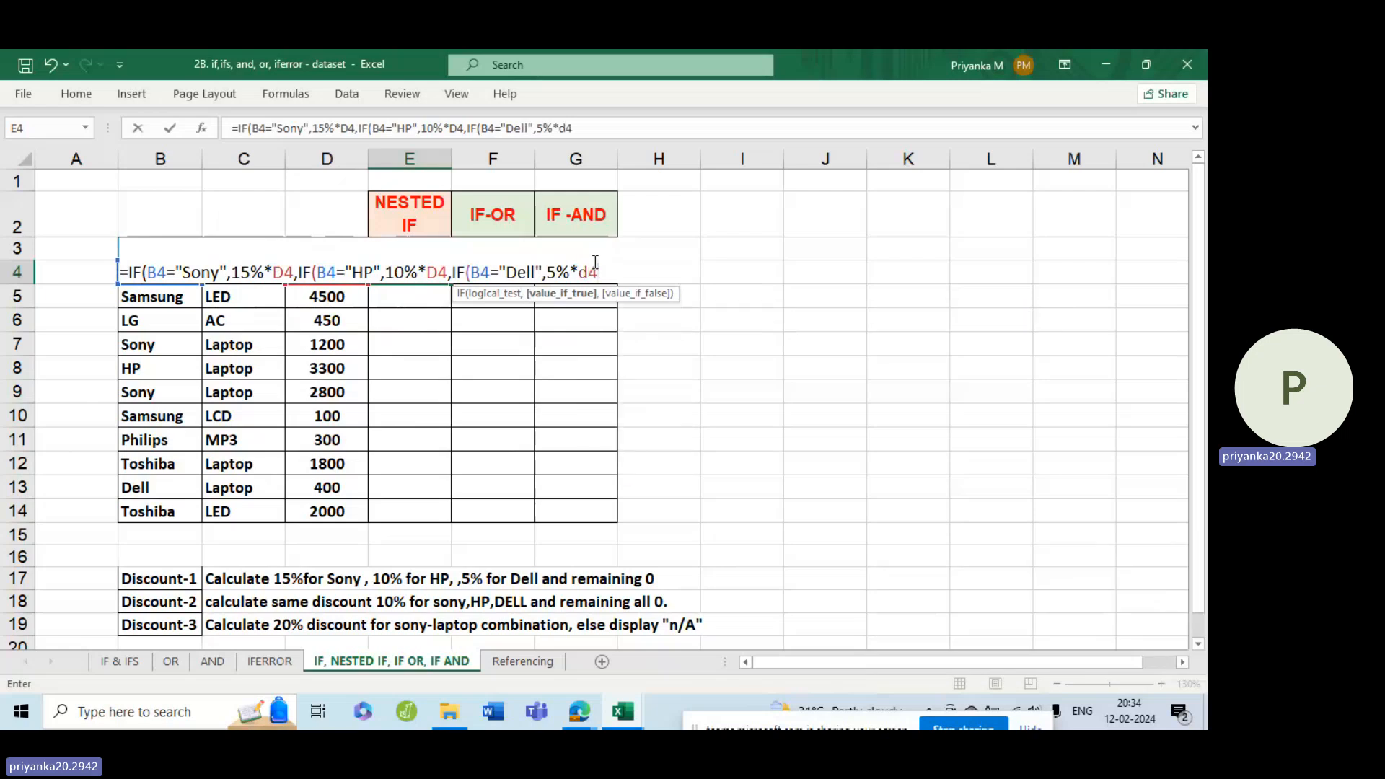
{"action": "key", "text": "BackSpace"}
{"action": "key", "text": "BackSpace"}
{"action": "type", "text": "D"}
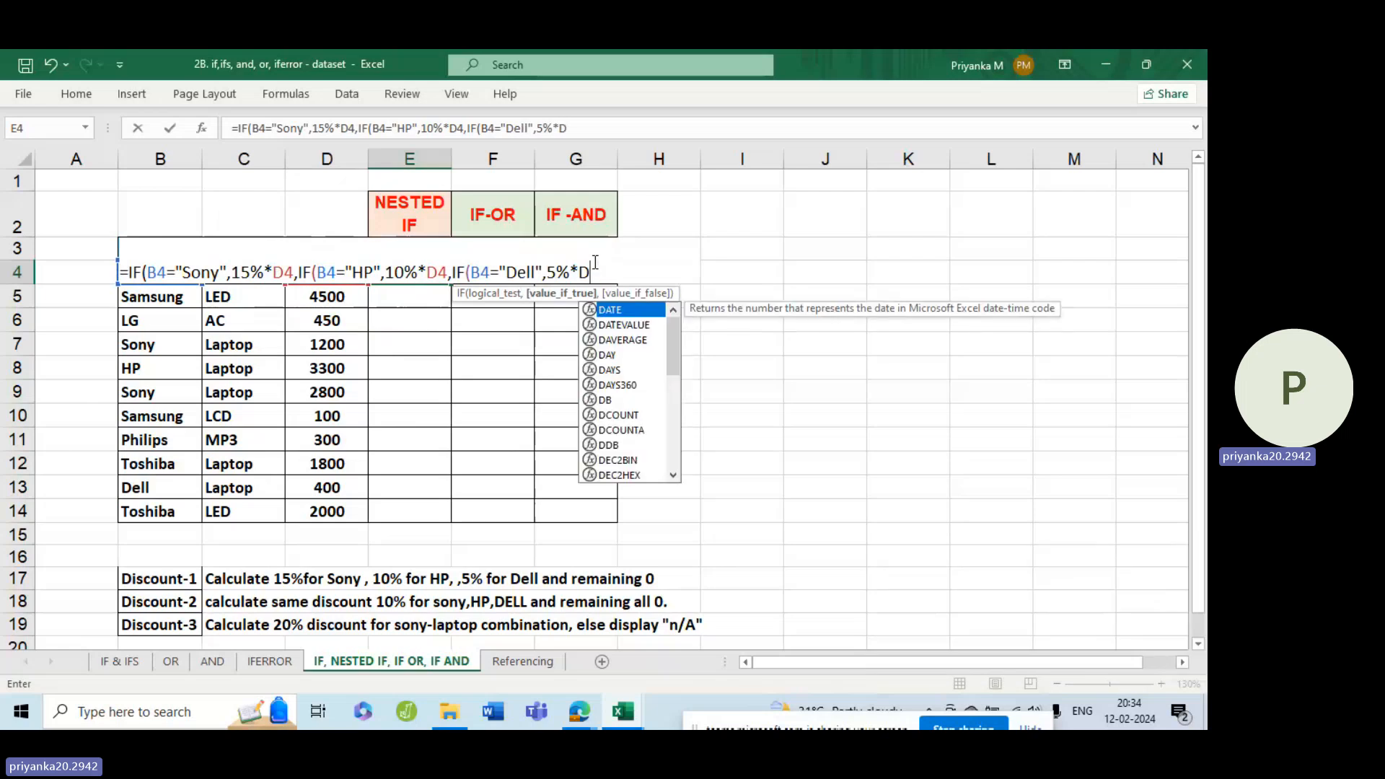
{"action": "type", "text": "4"}
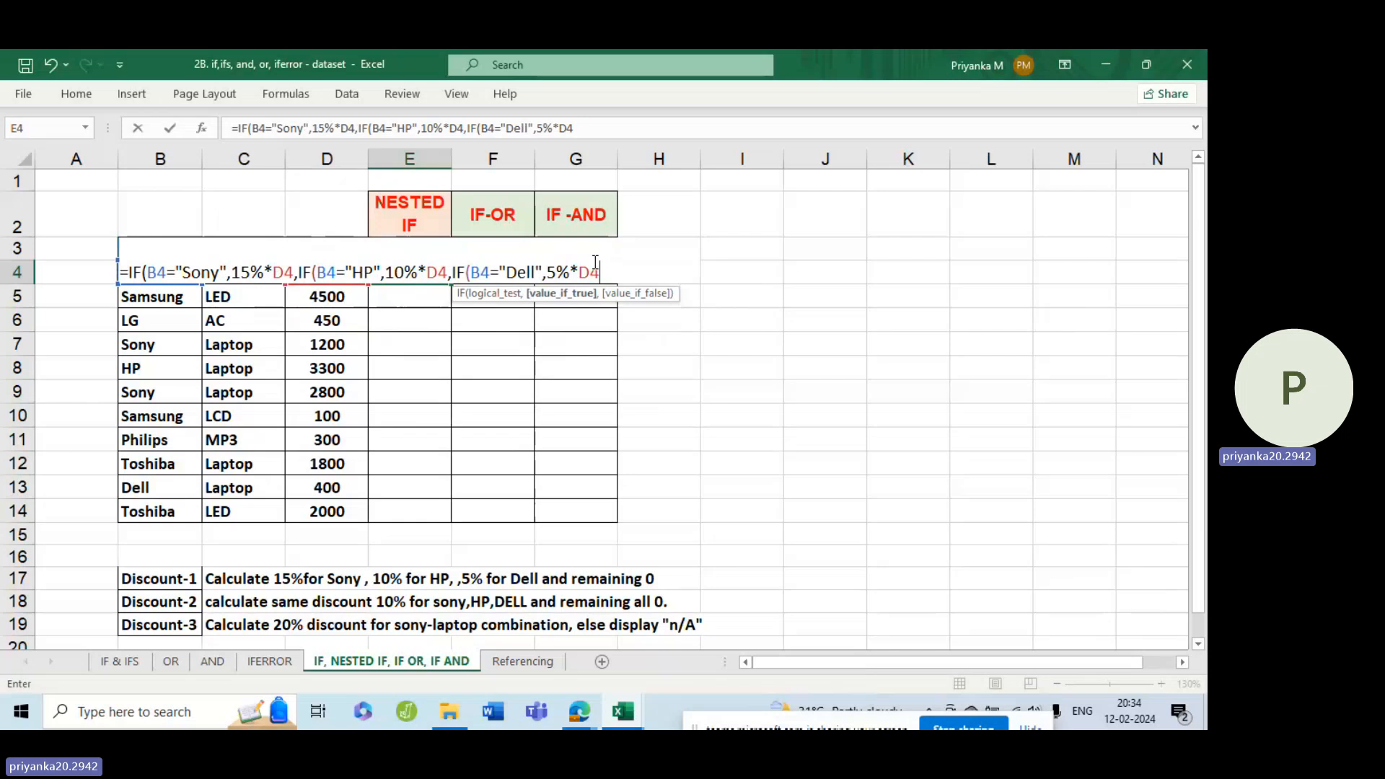
Give the Dell test the false value 0, close all three IF functions and enter the E4 formula.
{"action": "type", "text": ",0"}
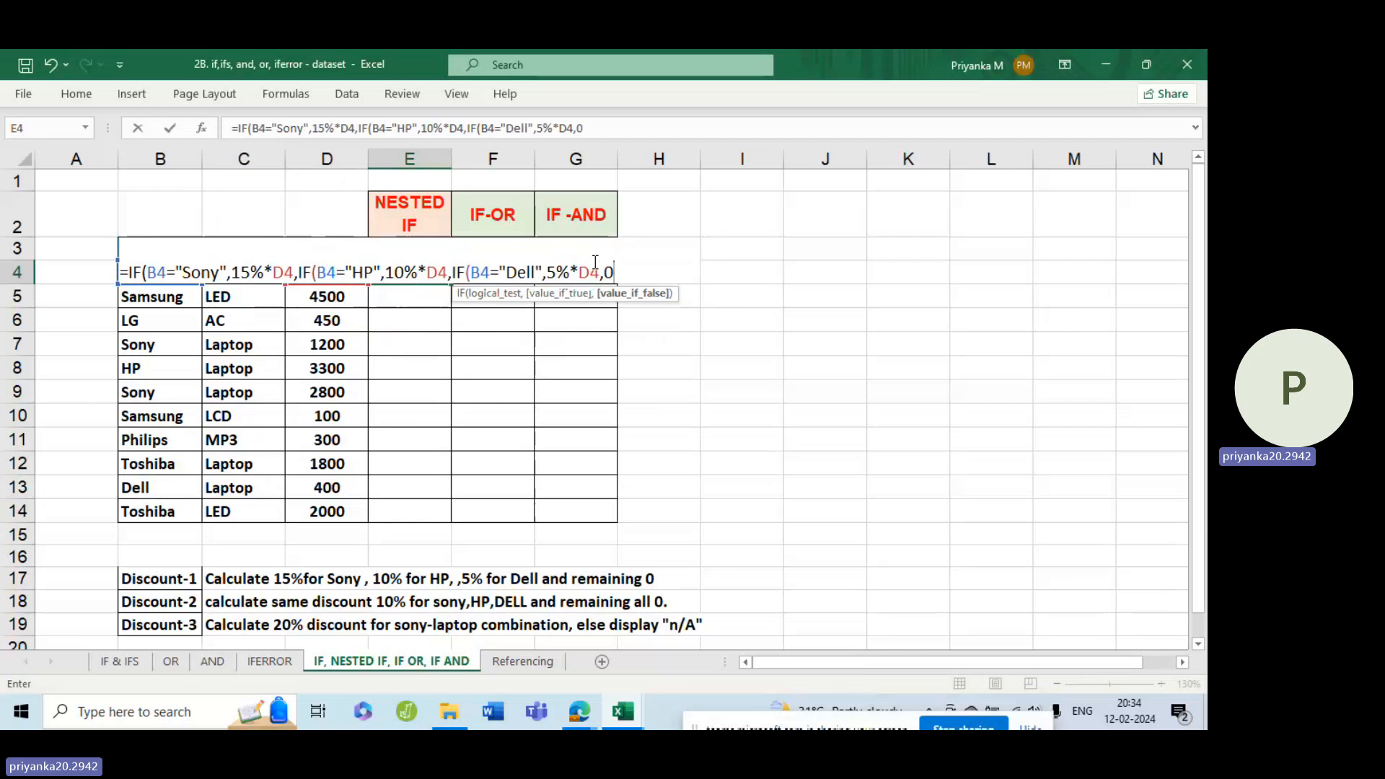
{"action": "type", "text": ")"}
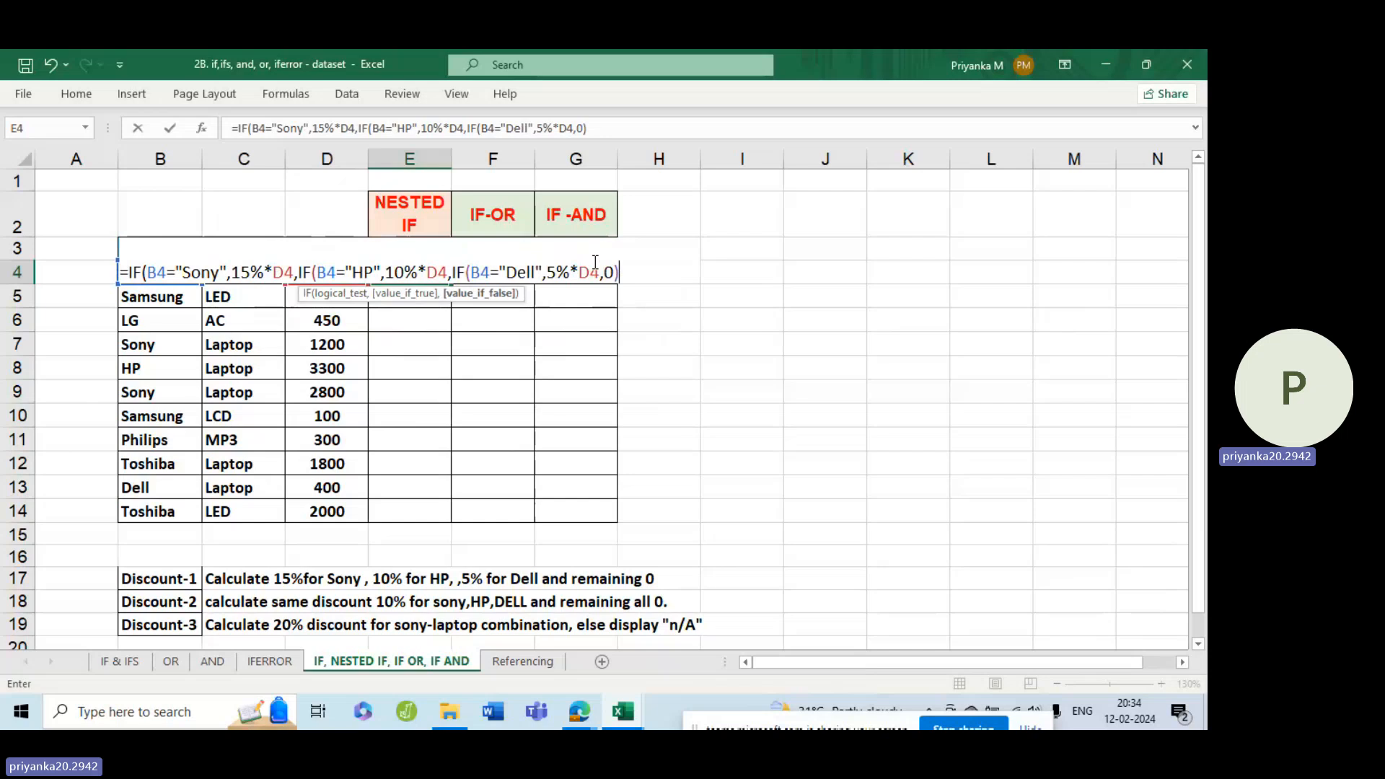
{"action": "type", "text": ")"}
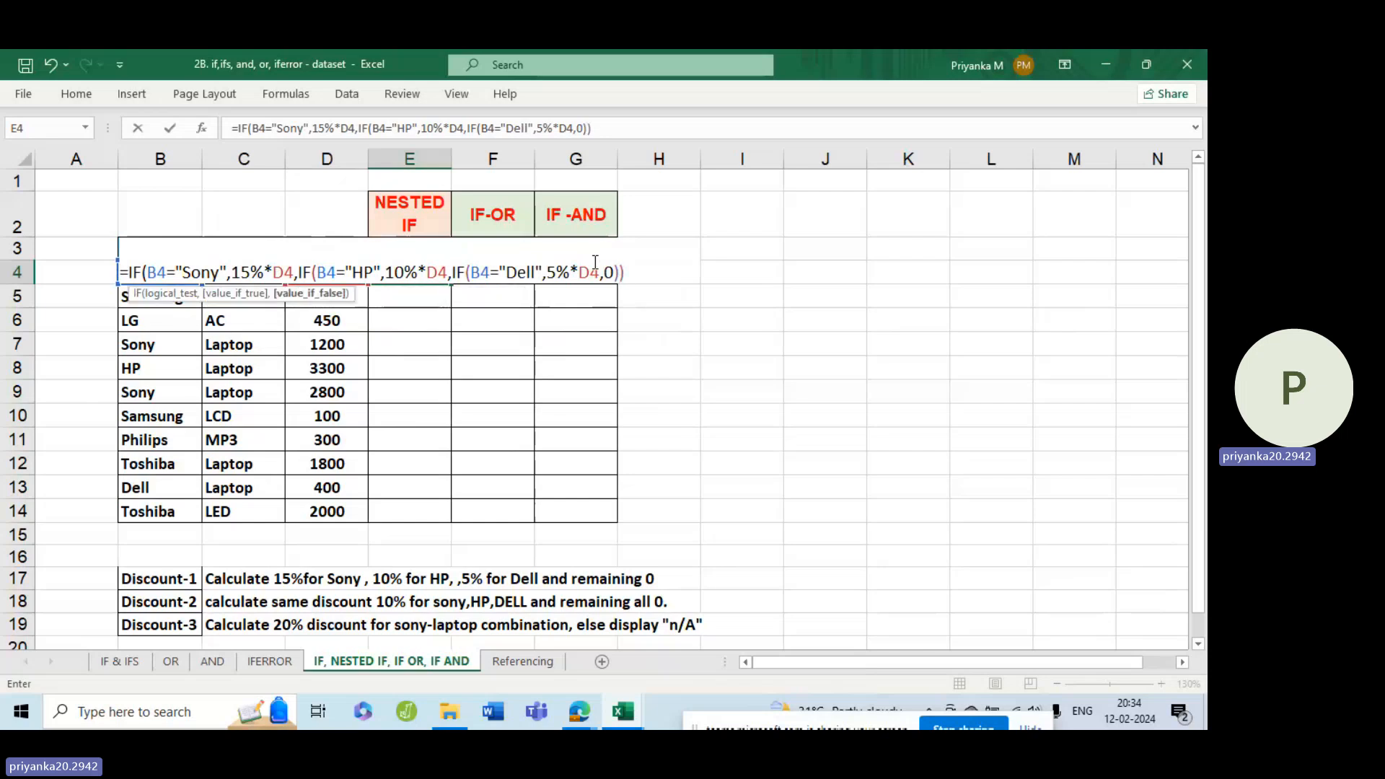
{"action": "type", "text": ")"}
{"action": "key", "text": "Return"}
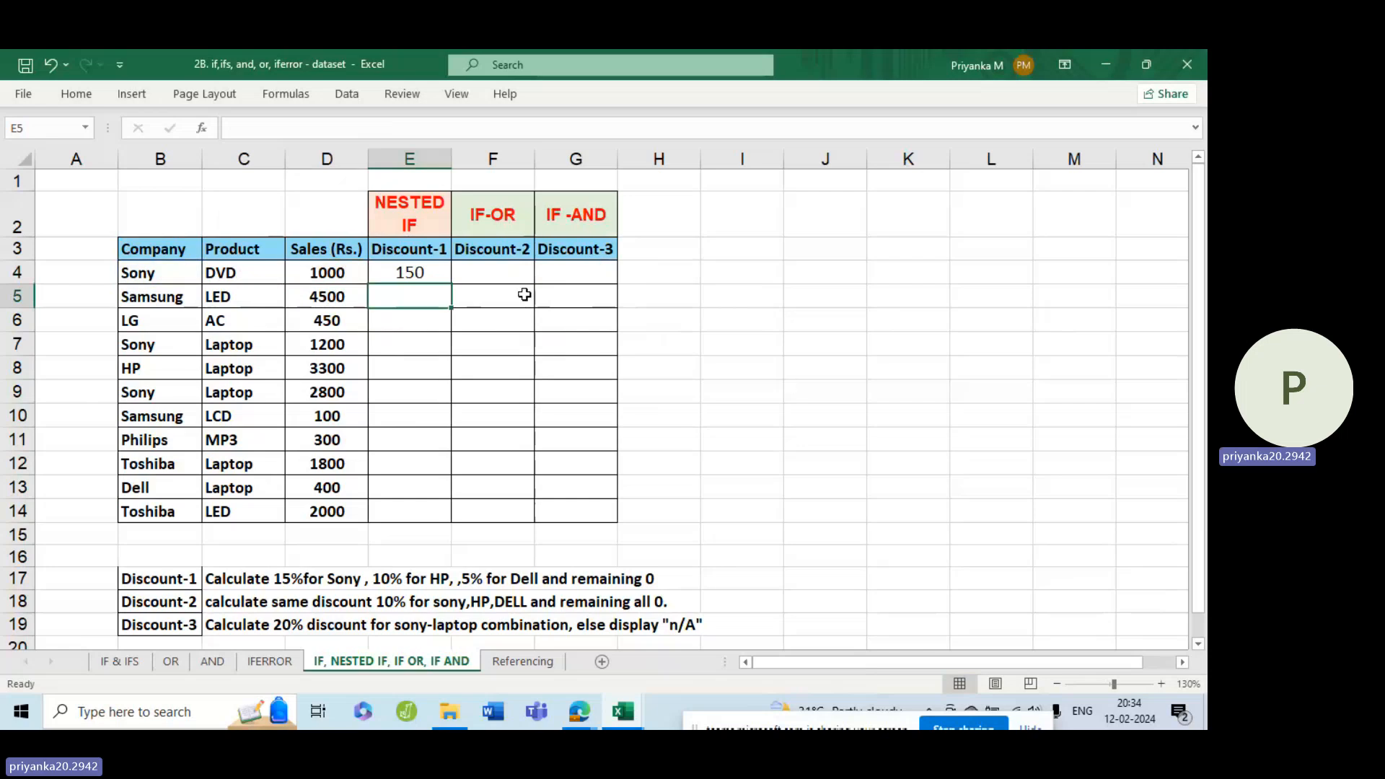
Fill the E4 formula down the Discount-1 column to E14 and check the copied cells.
{"action": "left_click", "coordinate": [431, 277]}
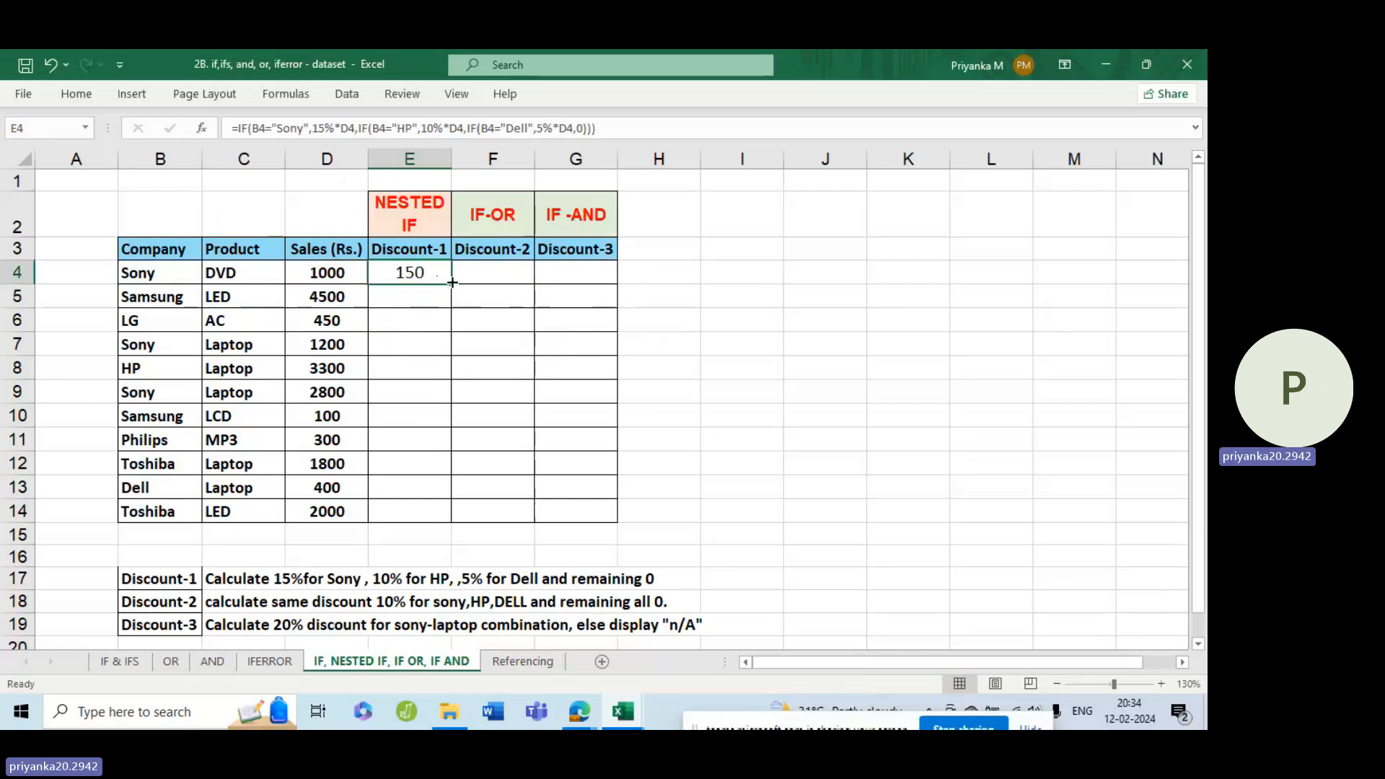
{"action": "double_click", "coordinate": [452, 282]}
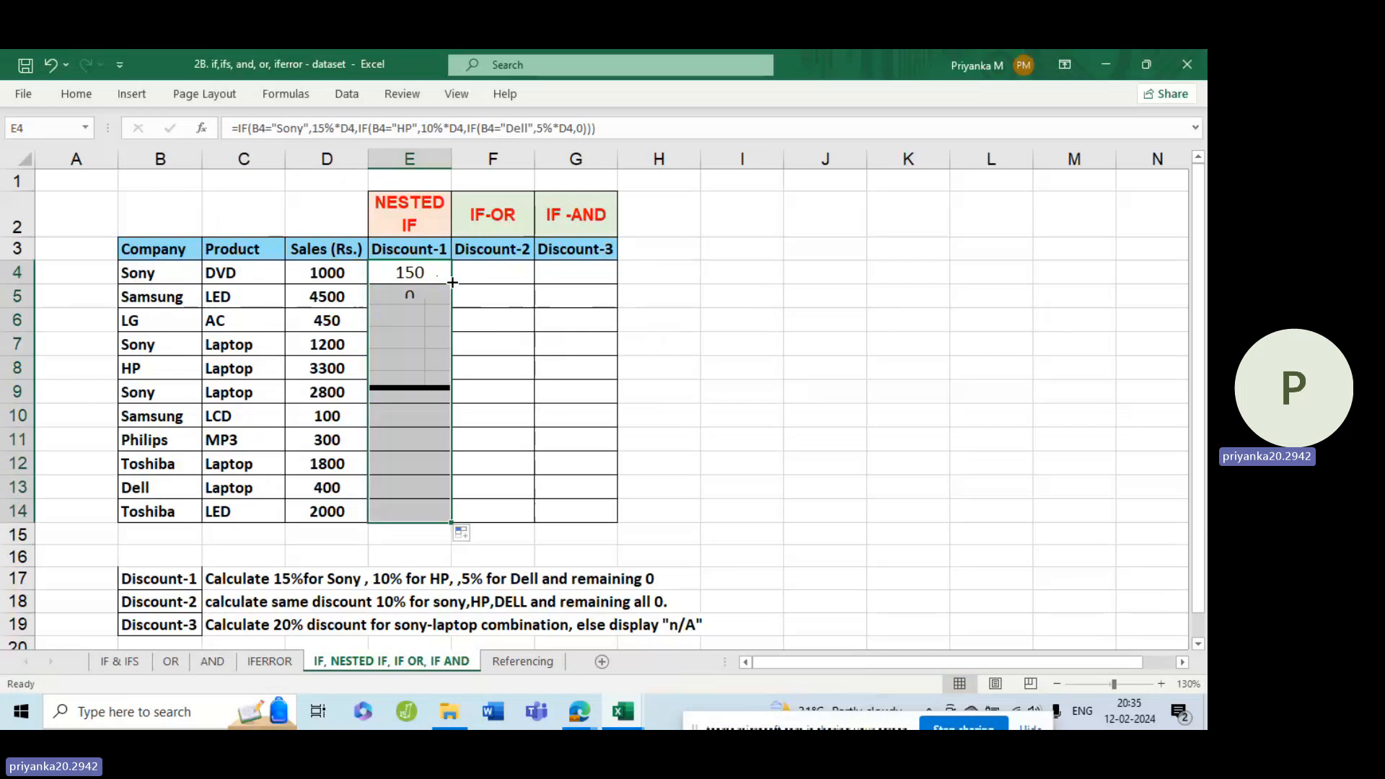
{"action": "left_click", "coordinate": [413, 273]}
{"action": "left_click", "coordinate": [408, 348]}
{"action": "left_click", "coordinate": [401, 437]}
{"action": "left_click", "coordinate": [410, 493]}
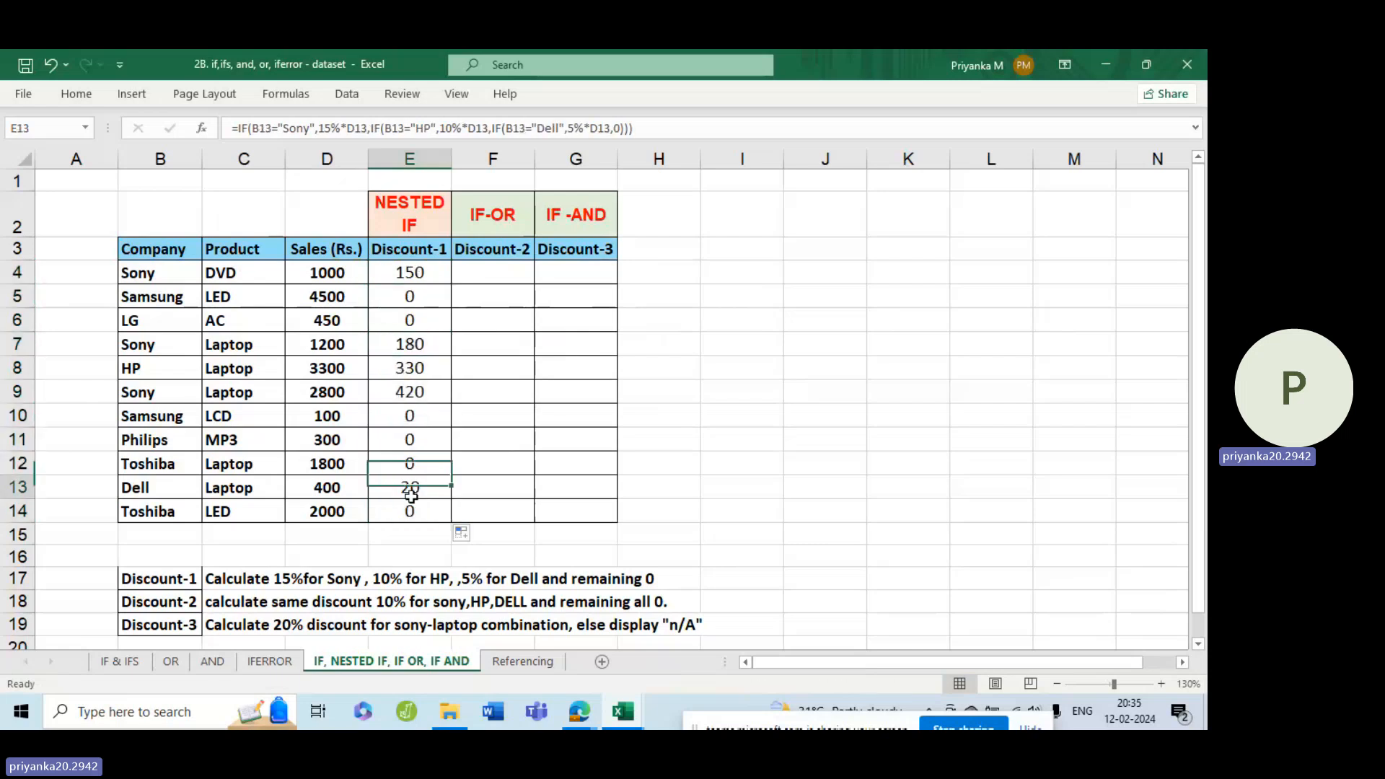
{"action": "left_click", "coordinate": [411, 512]}
Review the Discount-2 rule in C18 and begin an IF formula in F4 with an OR function as its logical test.
{"action": "left_click", "coordinate": [494, 273]}
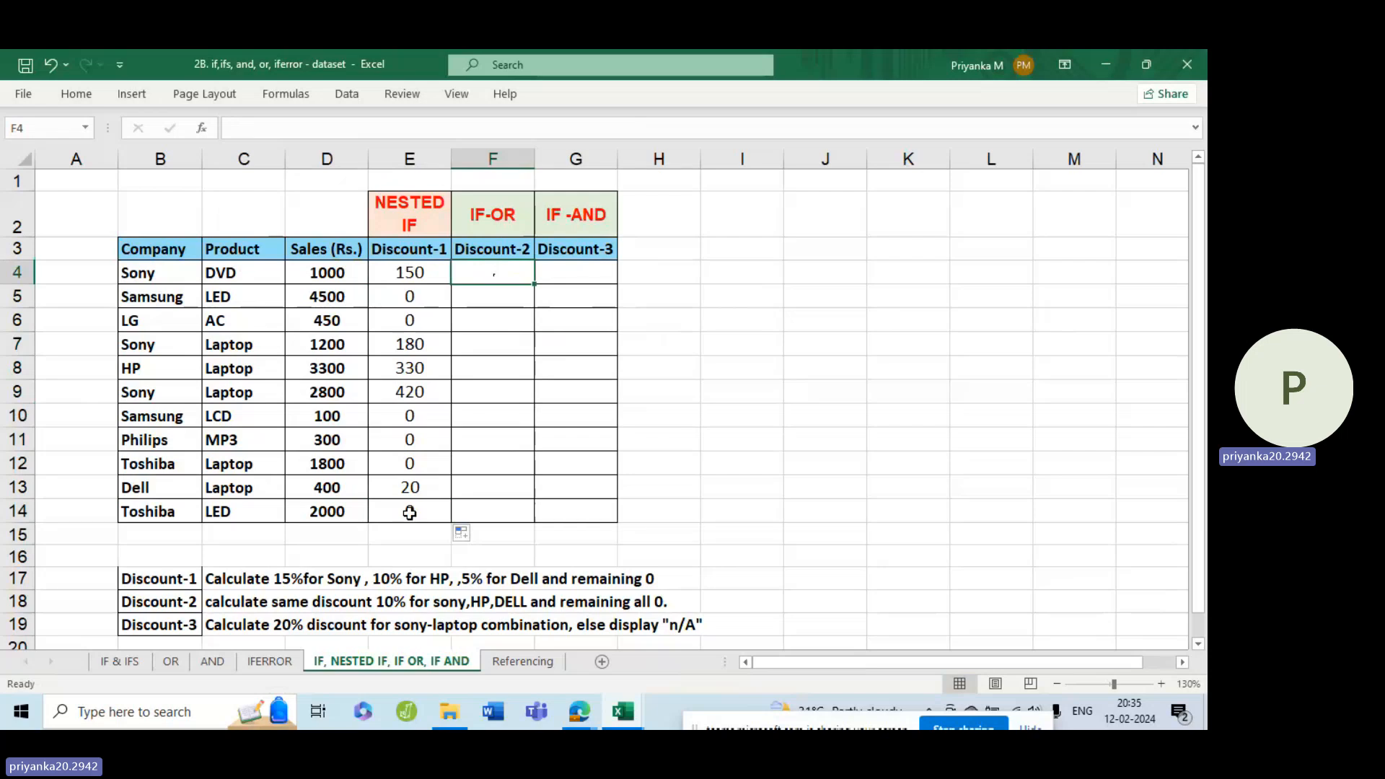
{"action": "left_click", "coordinate": [284, 603]}
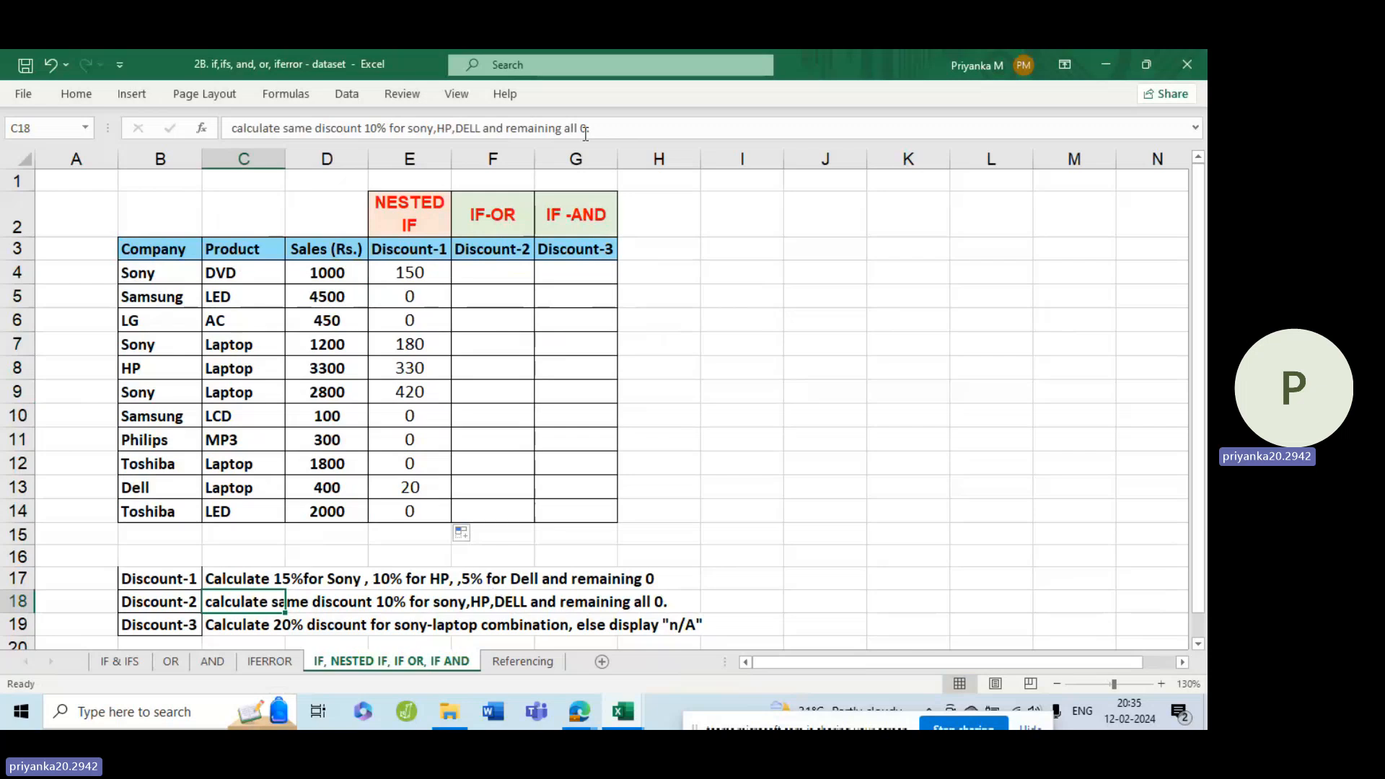
{"action": "left_click", "coordinate": [498, 265]}
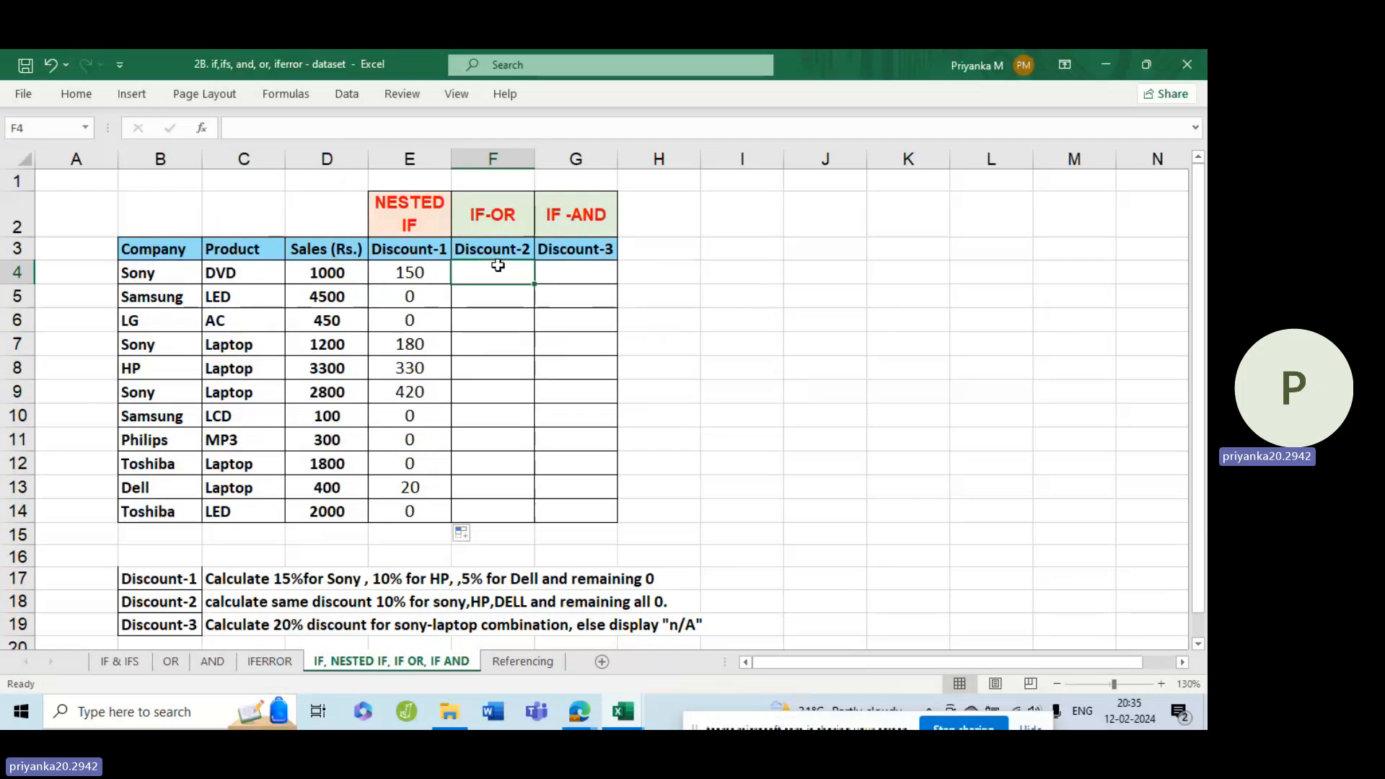
{"action": "type", "text": "="}
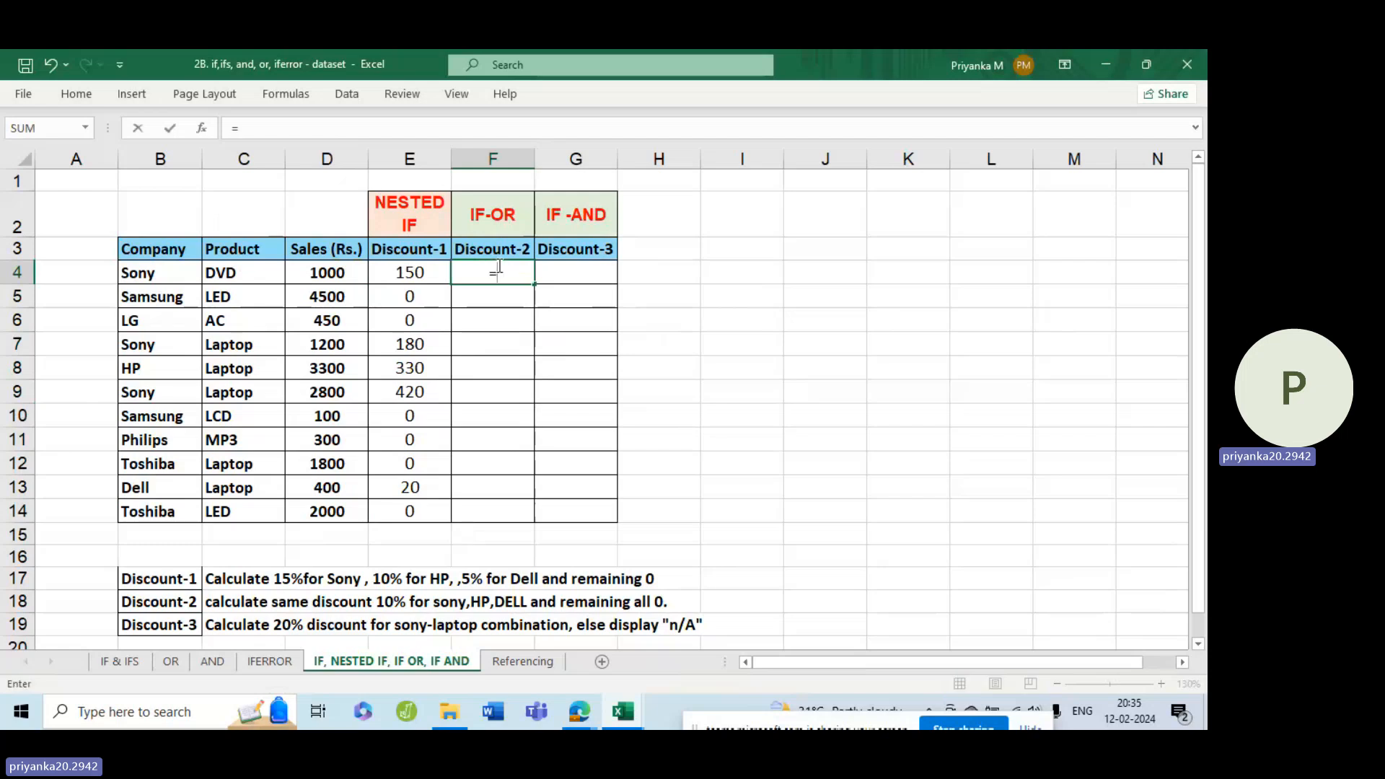
{"action": "type", "text": "if"}
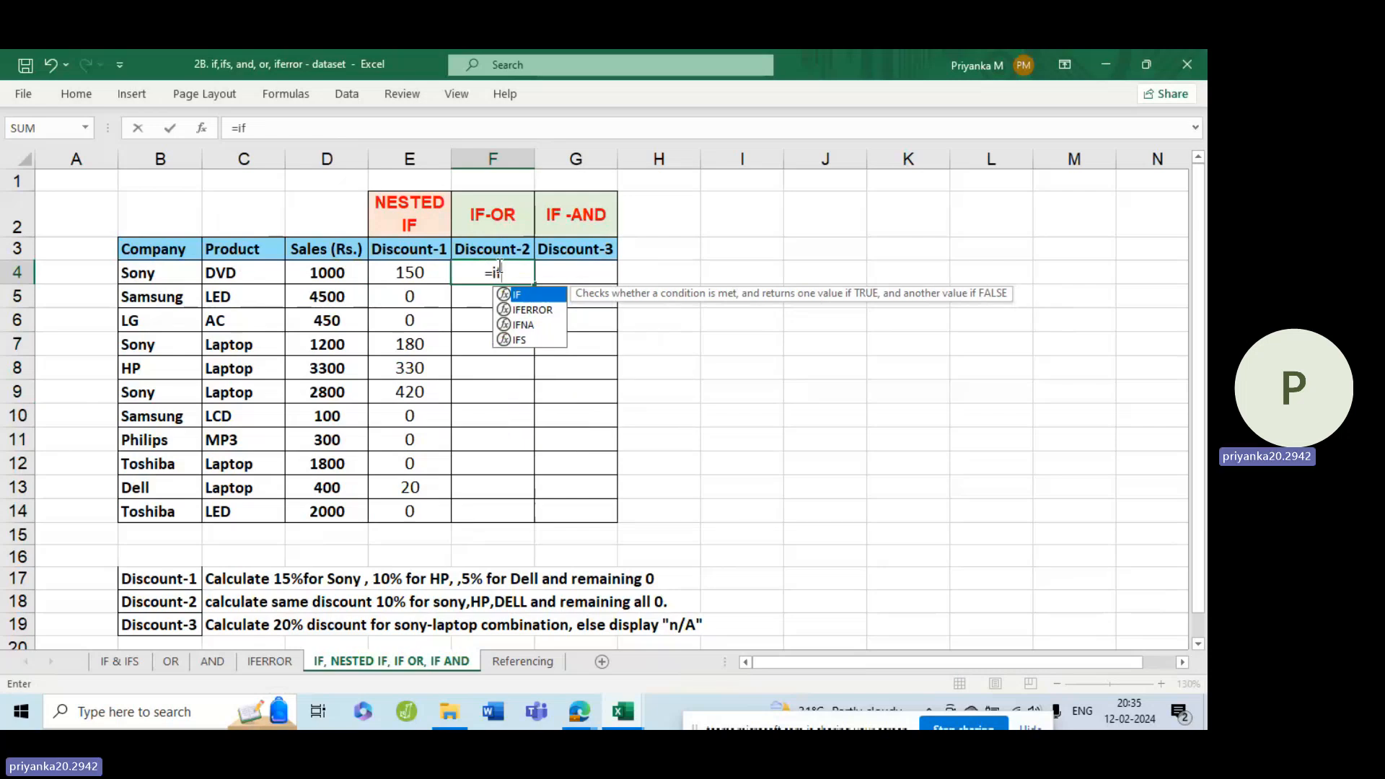
{"action": "key", "text": "Tab"}
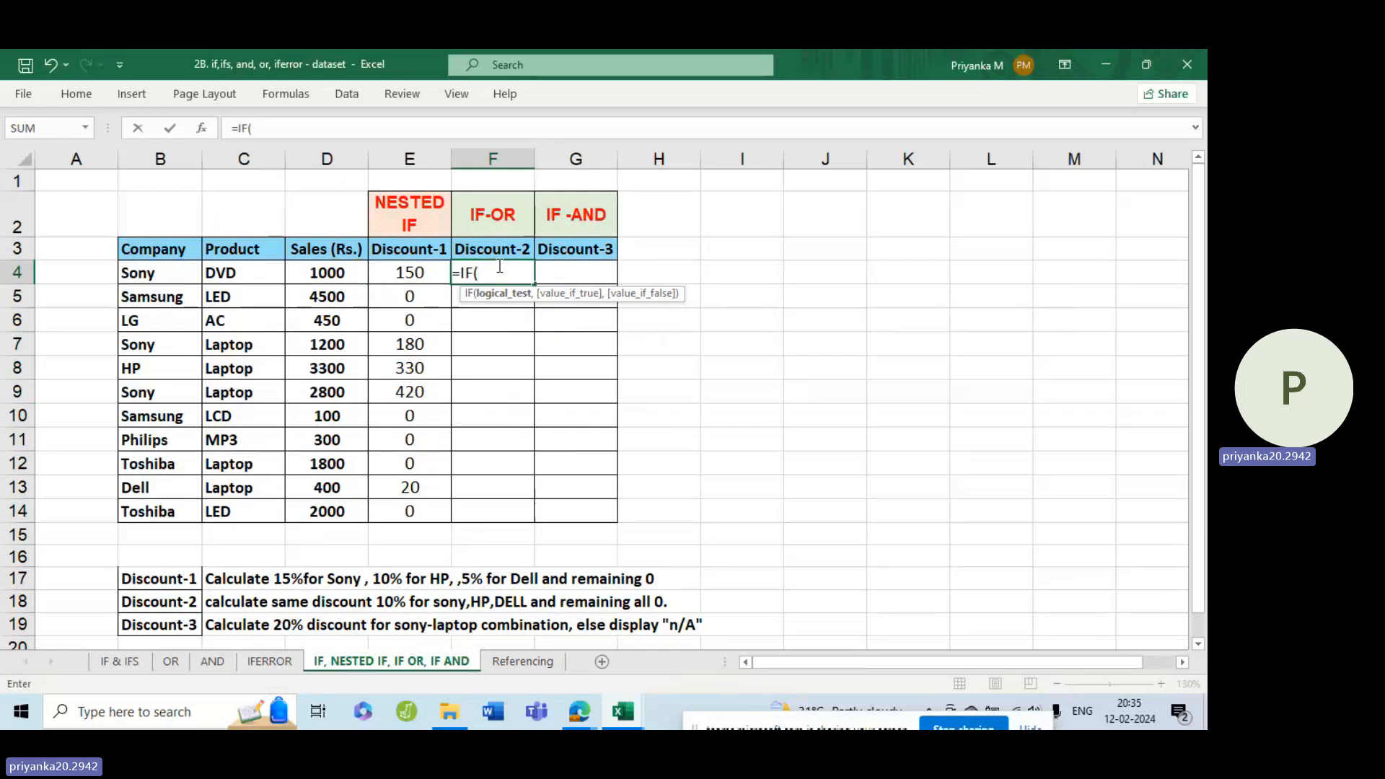
{"action": "type", "text": "or"}
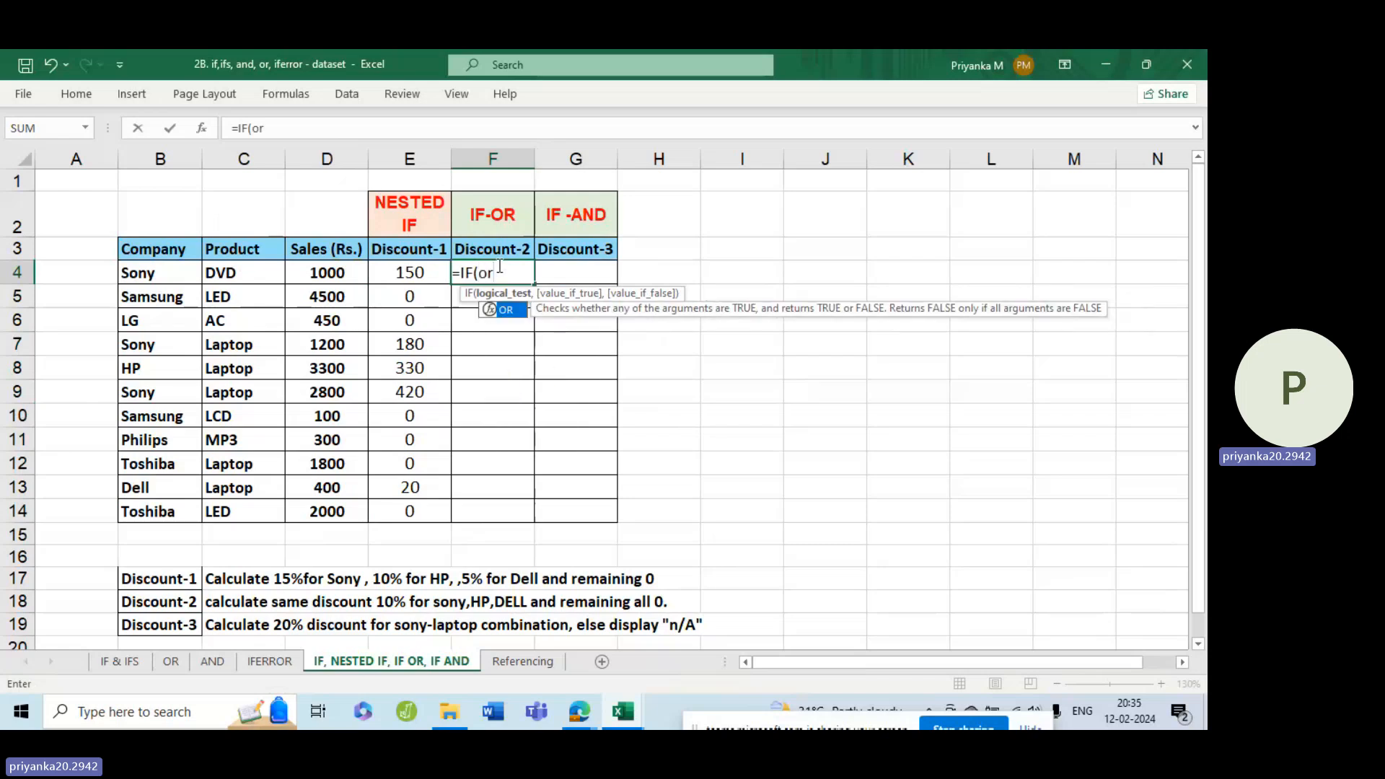
{"action": "key", "text": "Tab"}
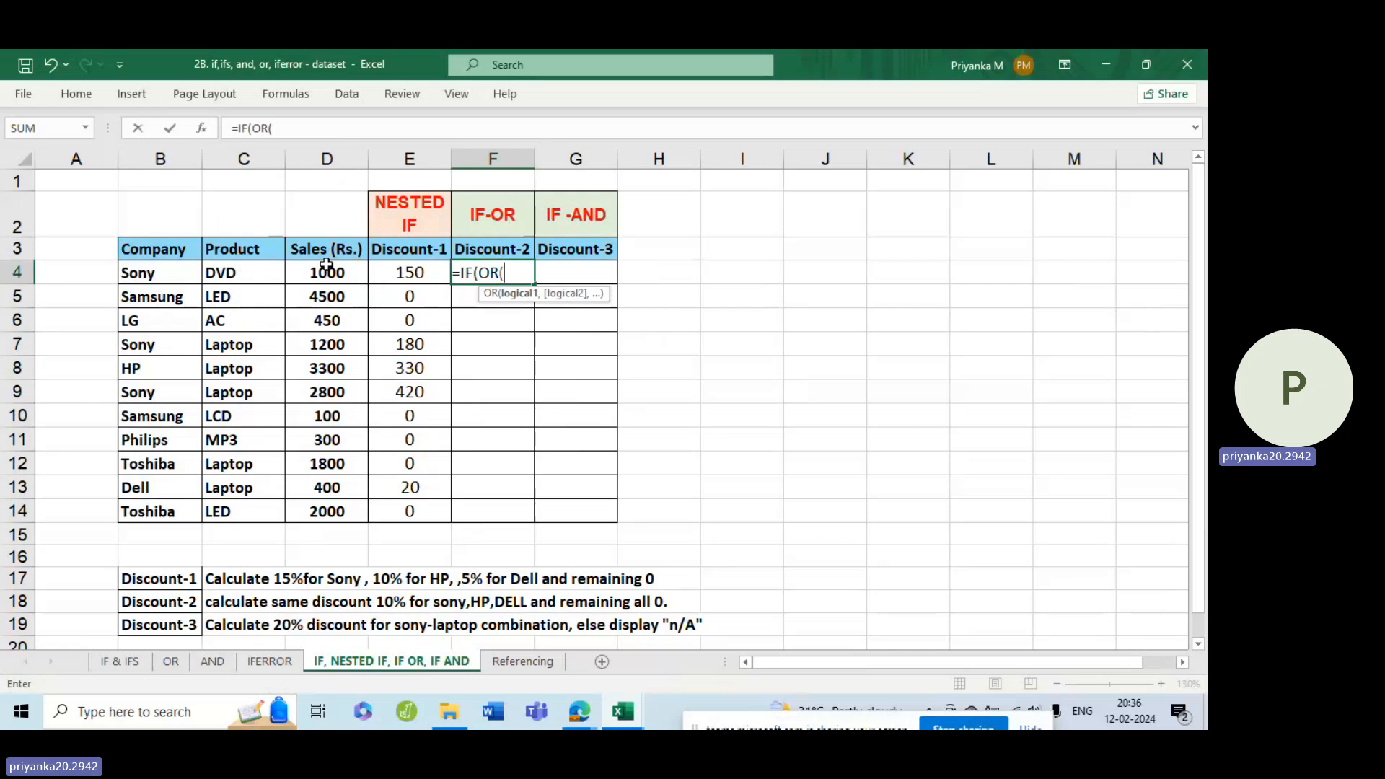
Enter B4="Sony" as the first OR condition in the F4 formula.
{"action": "left_click", "coordinate": [133, 270]}
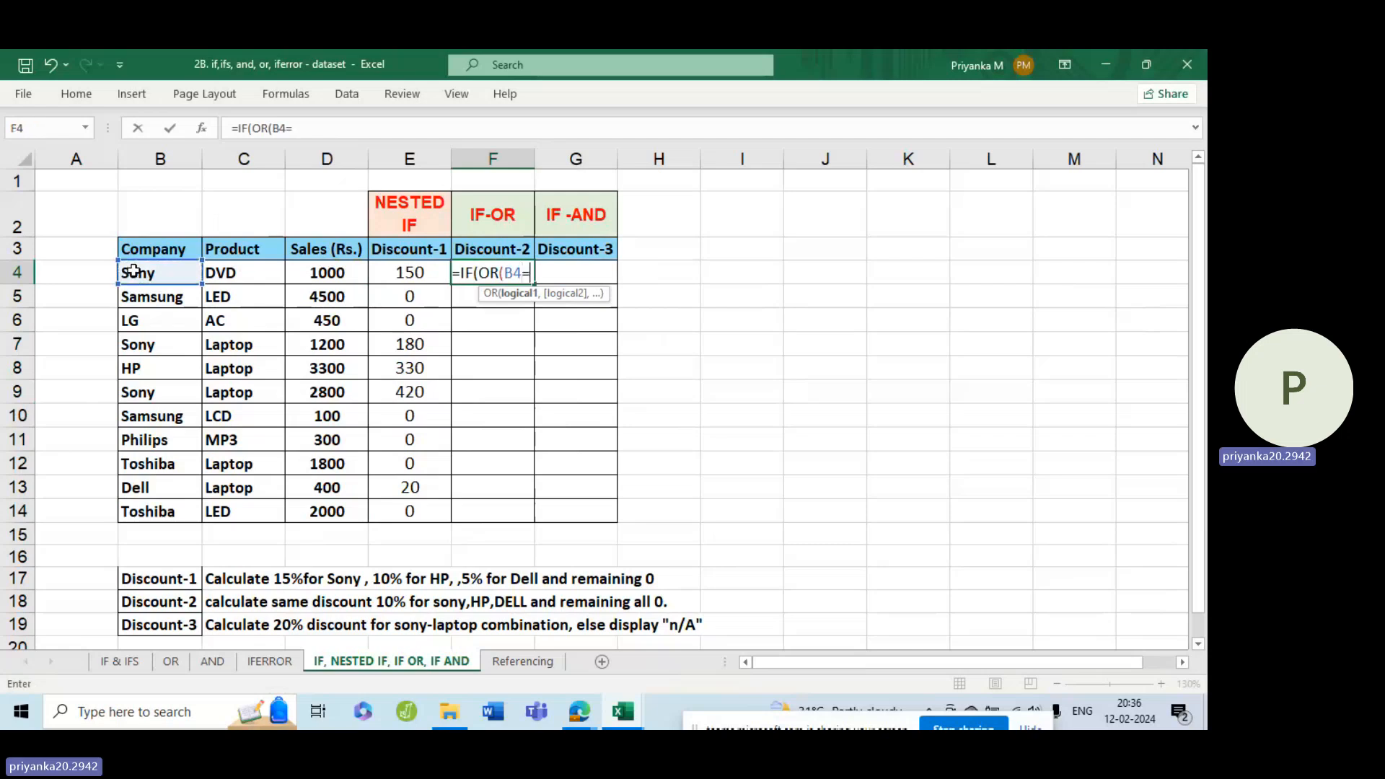
{"action": "type", "text": "=\""}
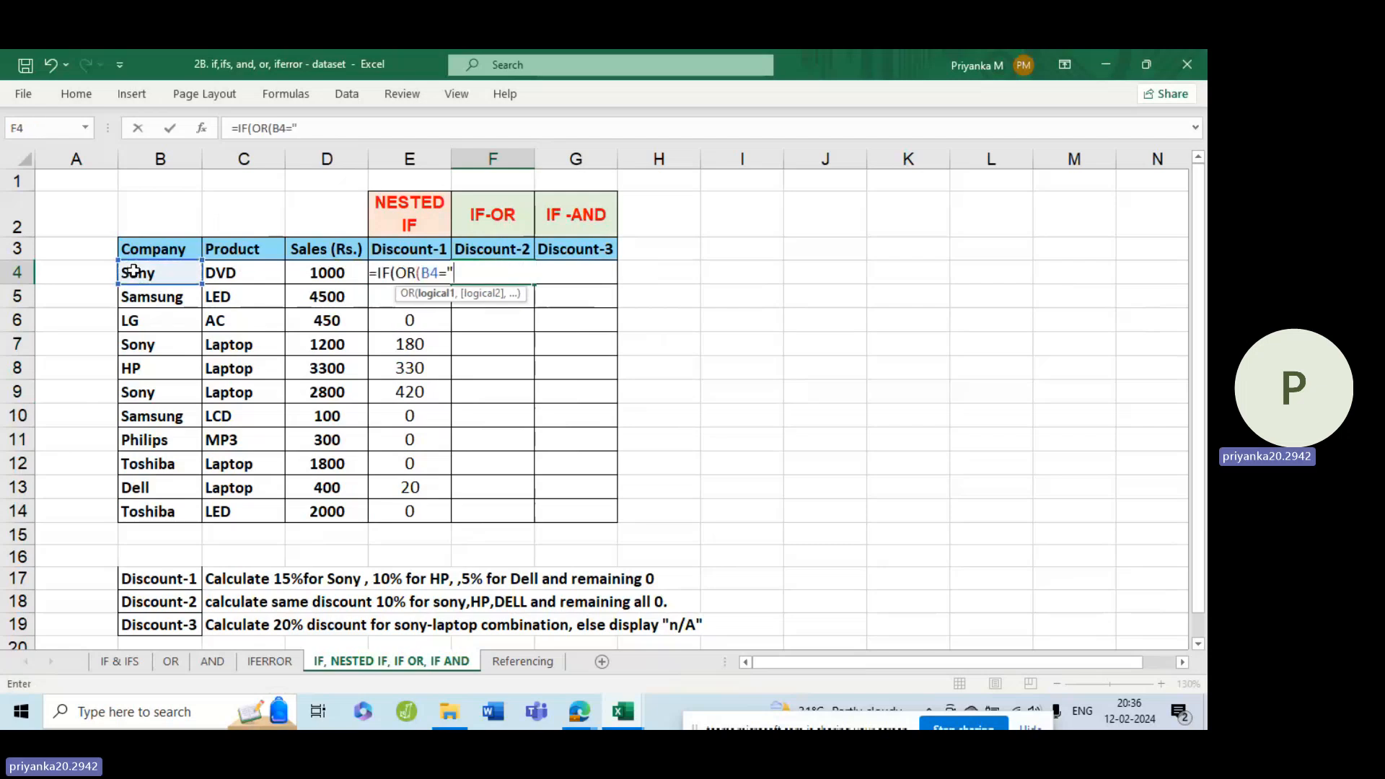
{"action": "type", "text": "Sony"}
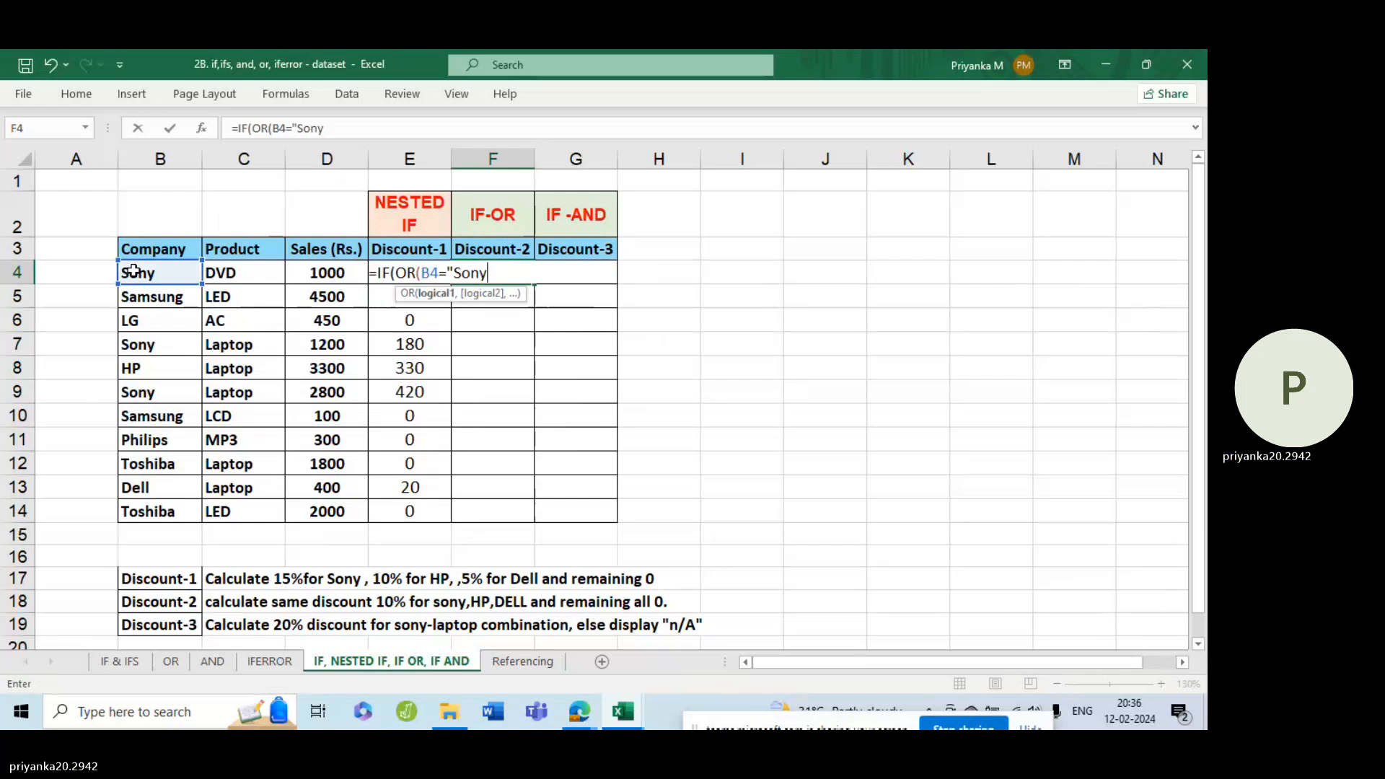
{"action": "type", "text": "\","}
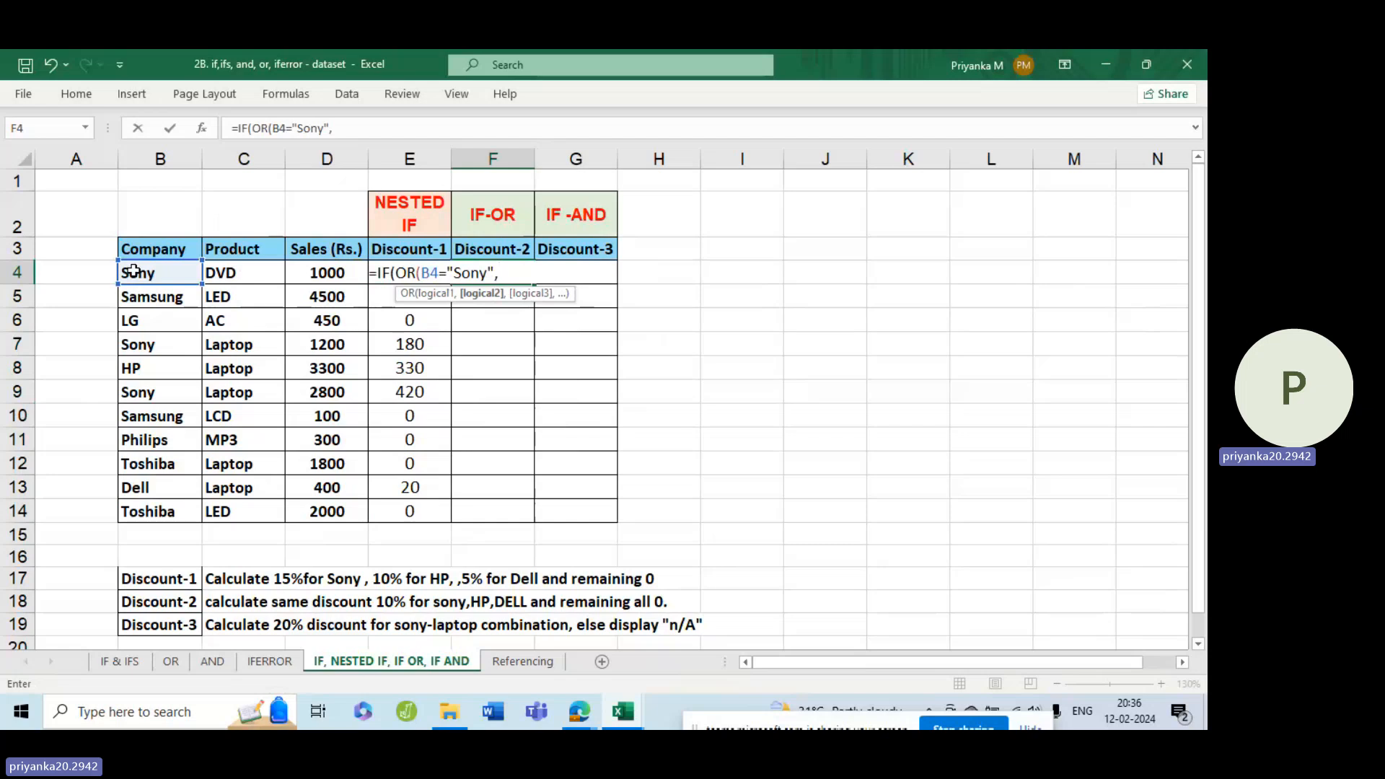
Add B4="HP" as the second OR condition in the F4 formula.
{"action": "left_click", "coordinate": [134, 271]}
{"action": "type", "text": "="}
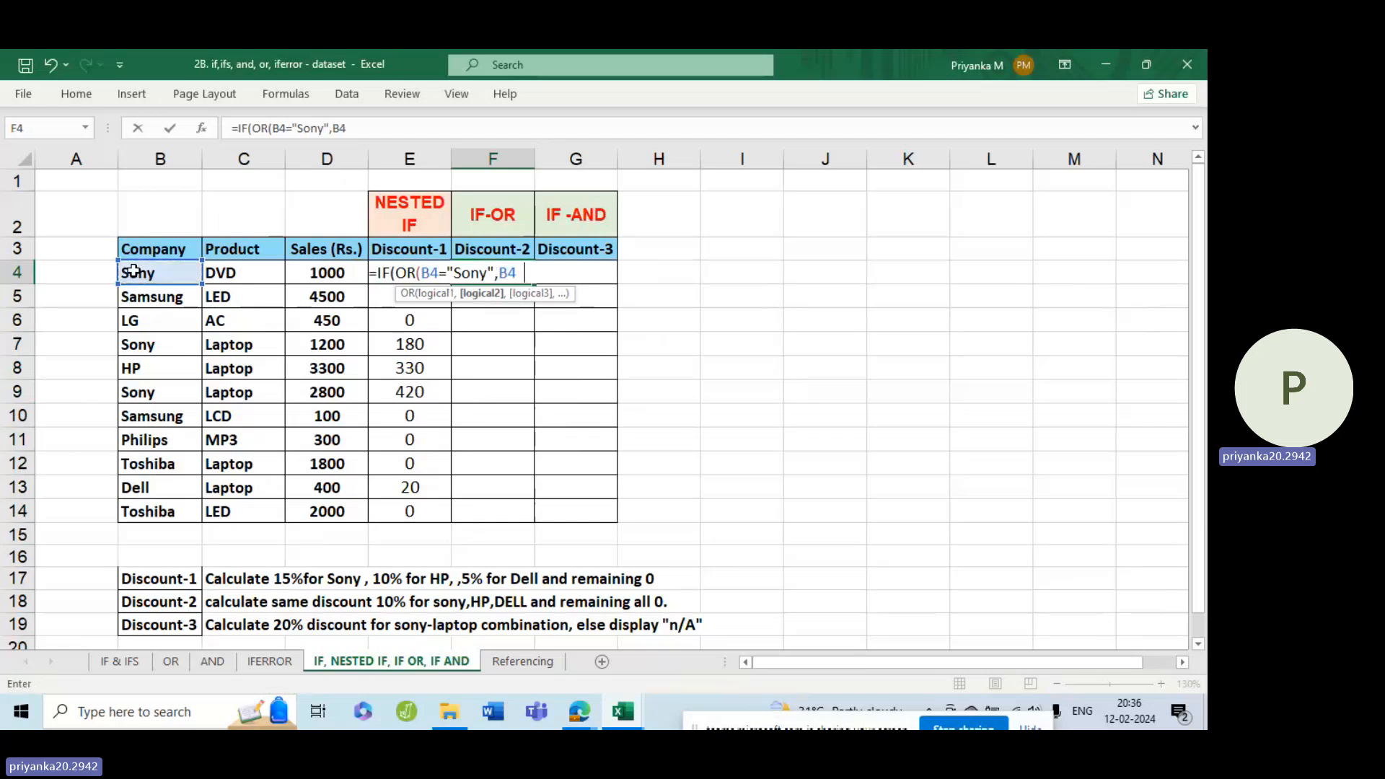
{"action": "type", "text": "\"HP\","}
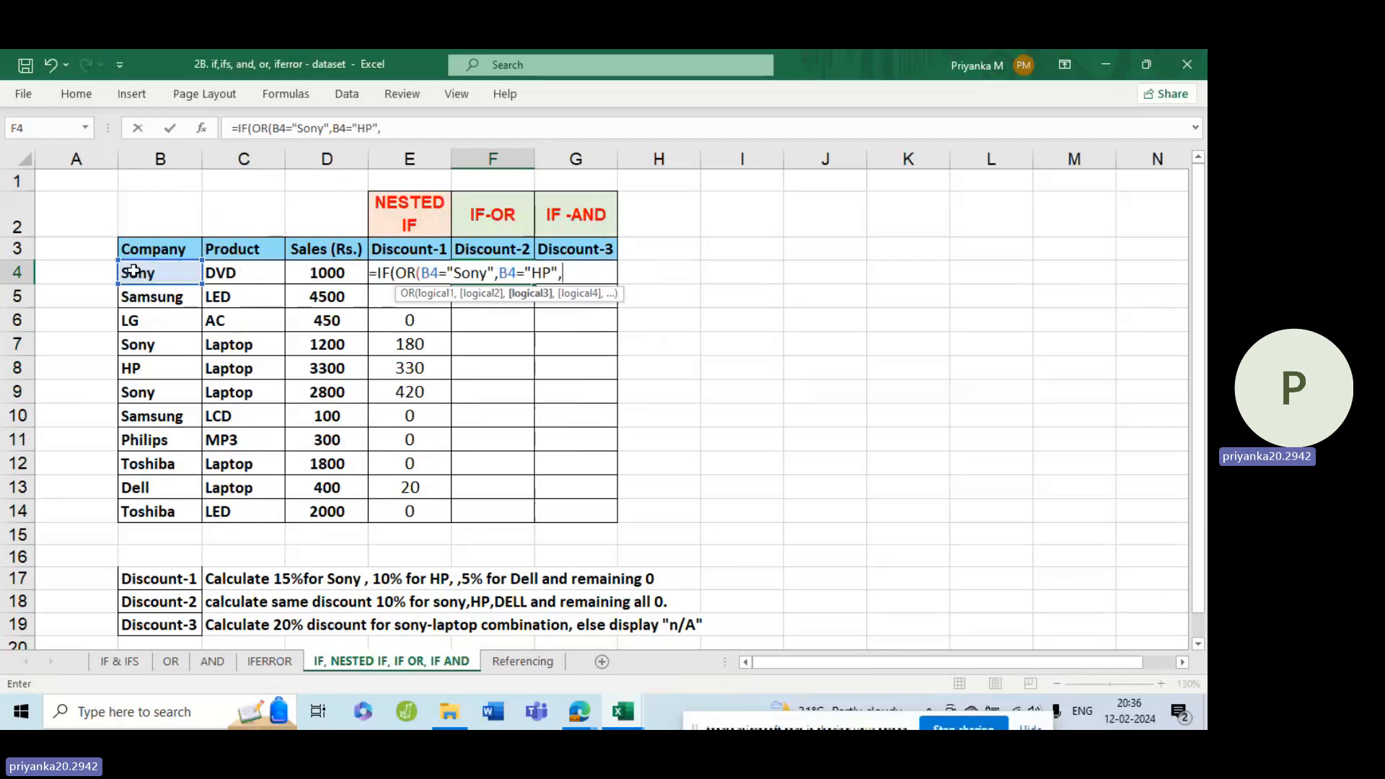
Add B4="Dell" as the third OR condition in the F4 formula and close the OR function.
{"action": "left_click", "coordinate": [134, 271]}
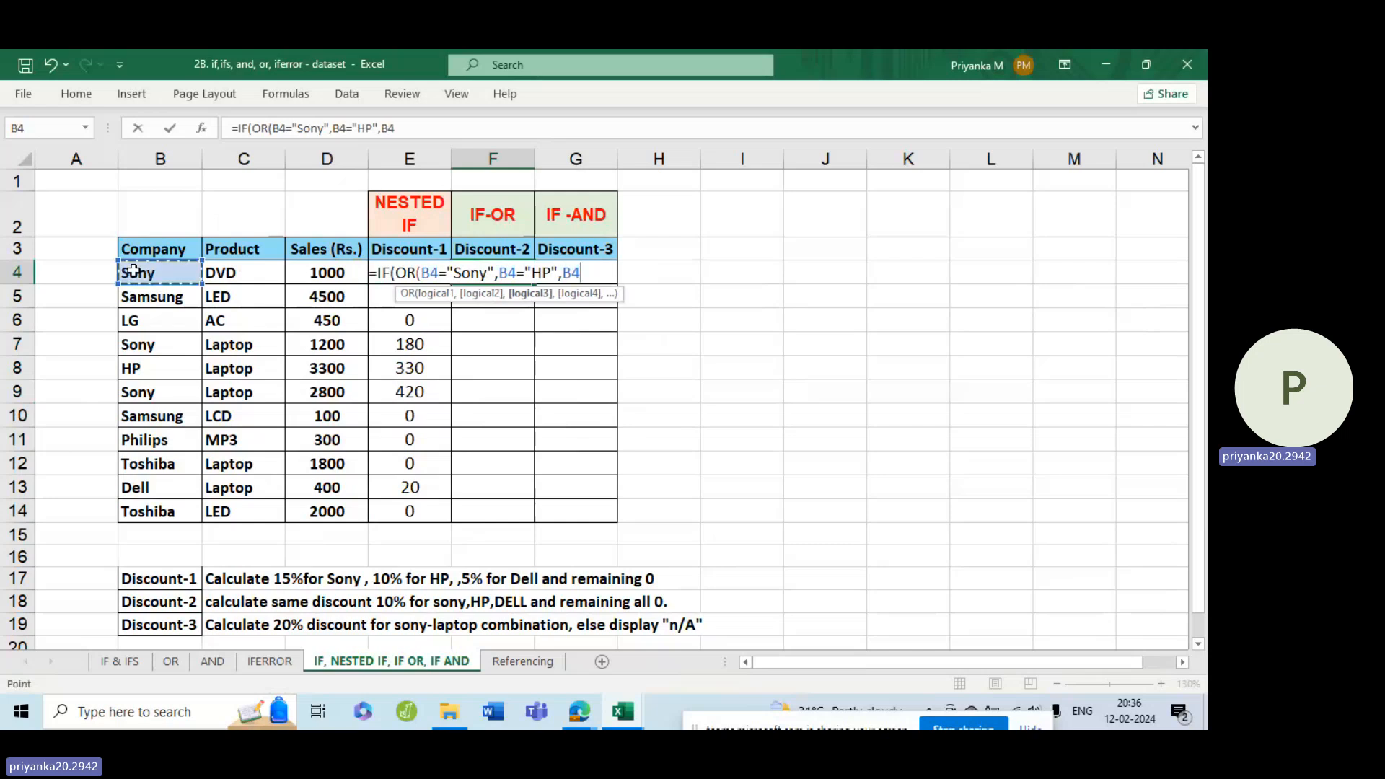
{"action": "type", "text": "=\"De"}
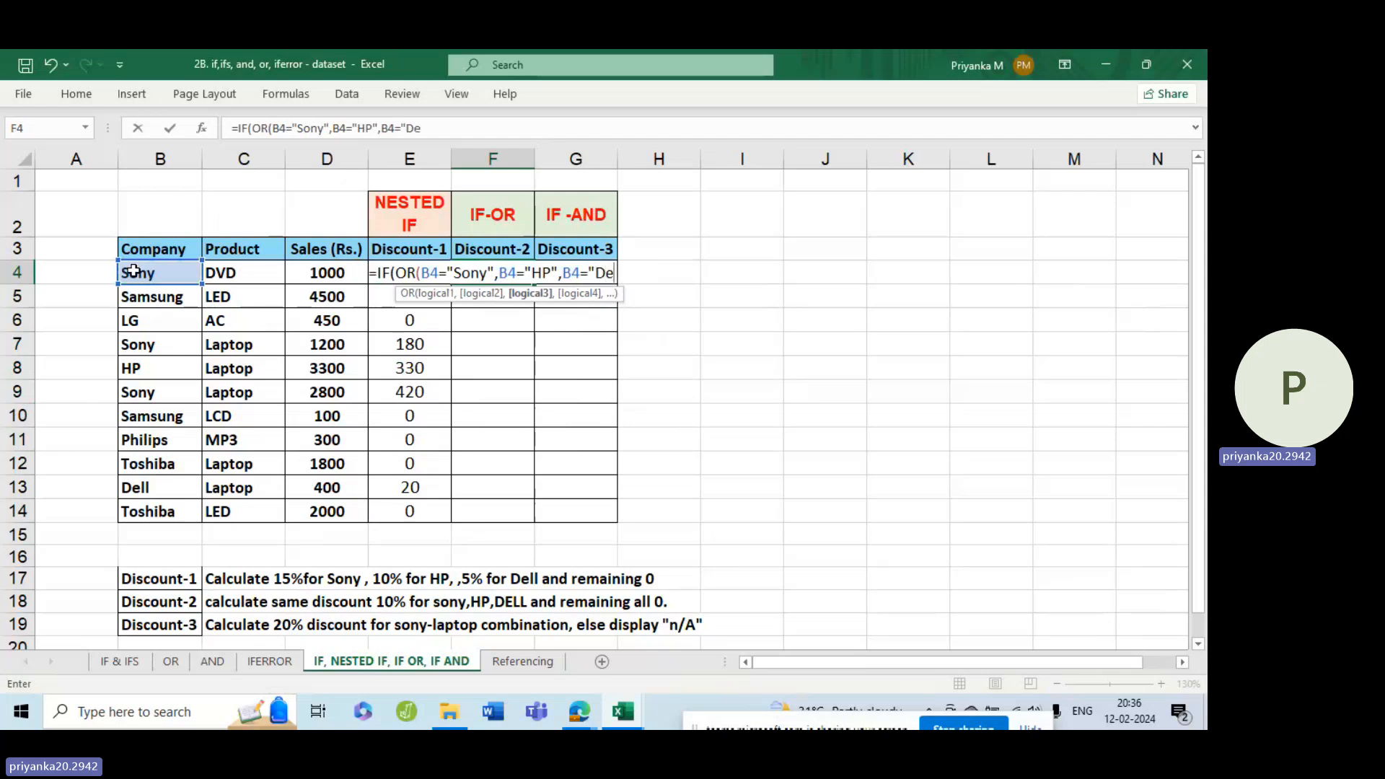
{"action": "type", "text": "ll"}
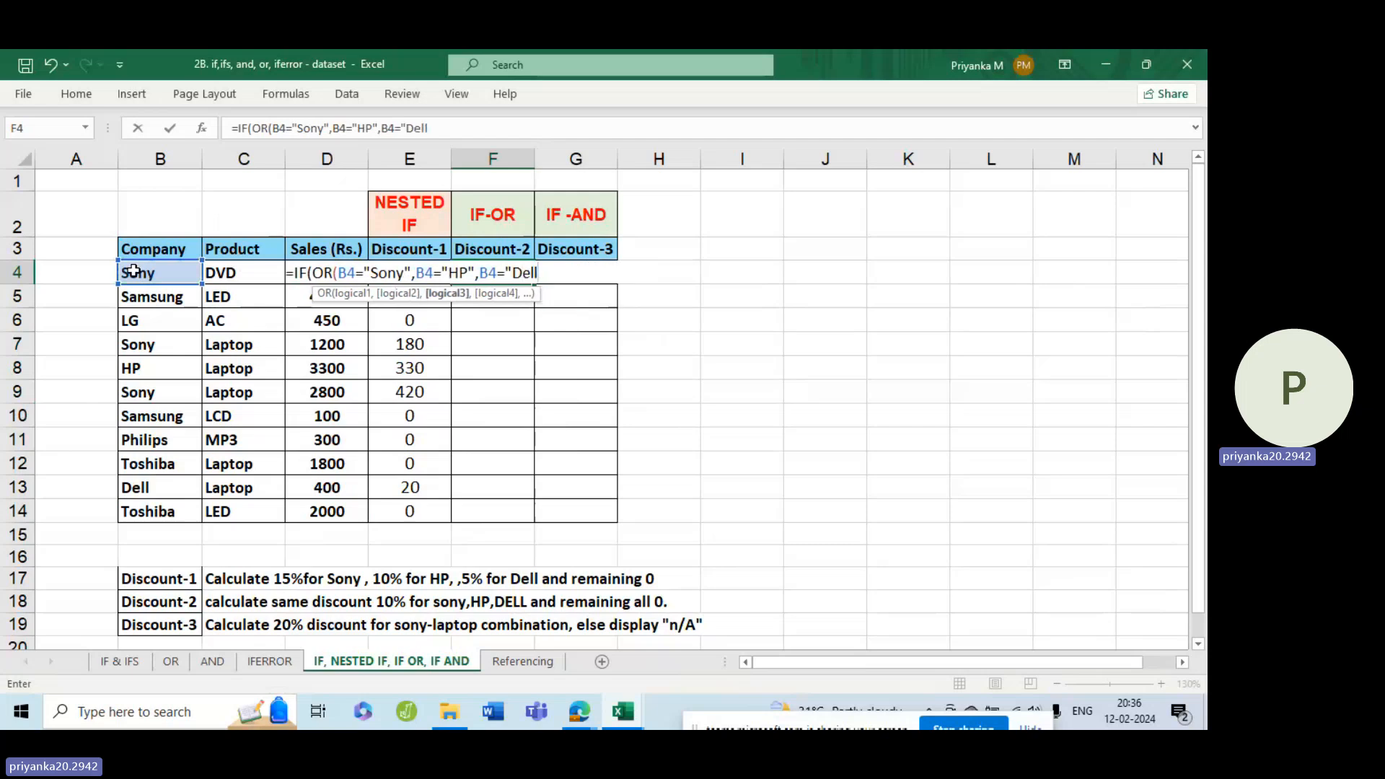
{"action": "type", "text": "\")"}
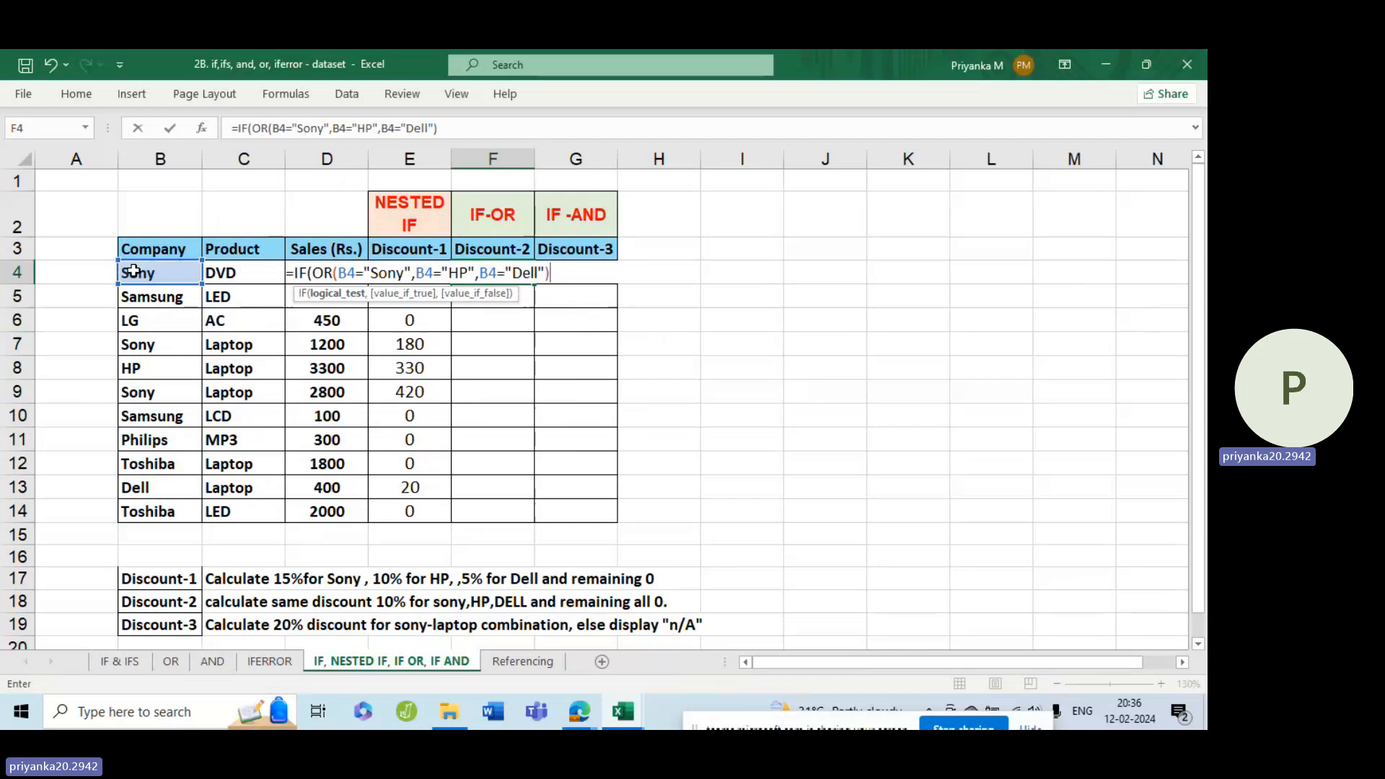
{"action": "type", "text": ","}
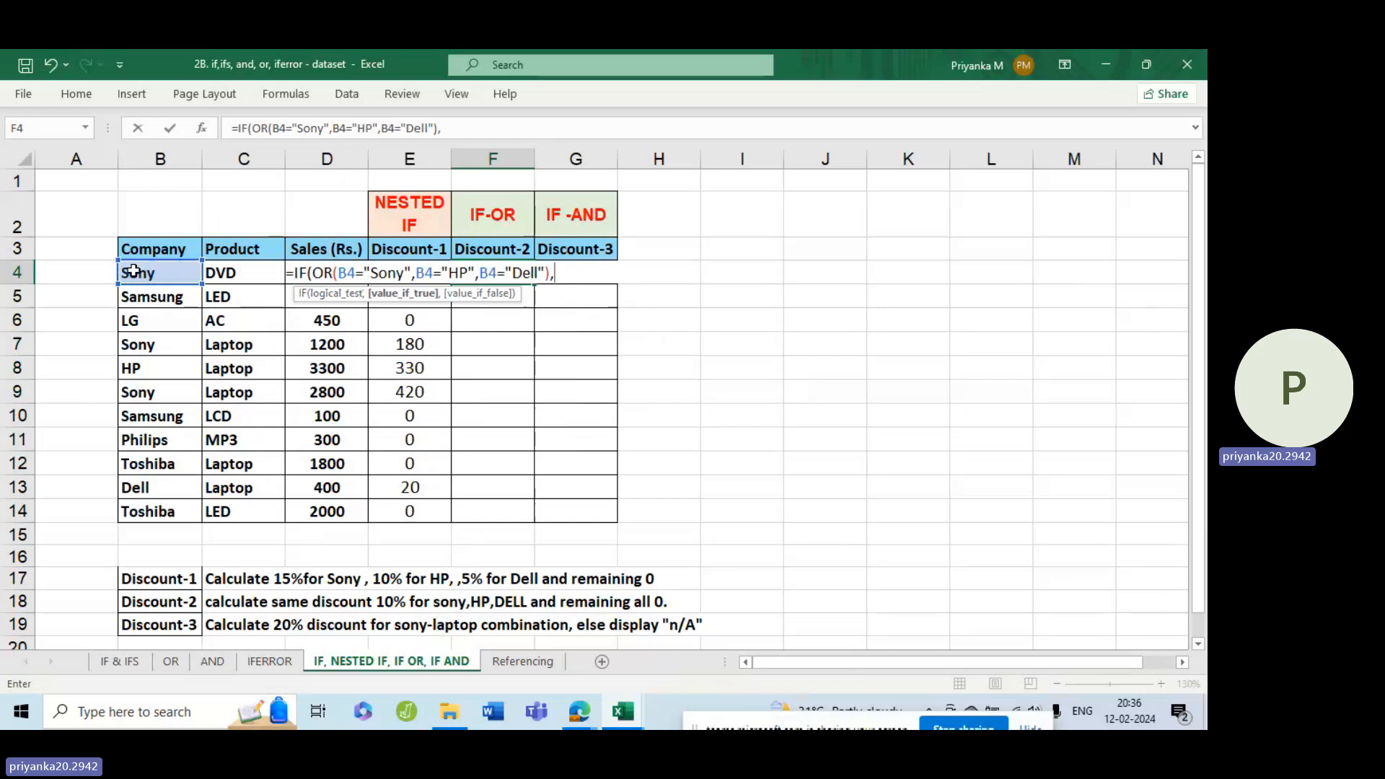
Enter 10%*D4 as the value if true in the F4 IF formula.
{"action": "type", "text": "10"}
{"action": "type", "text": "%*"}
{"action": "type", "text": "d"}
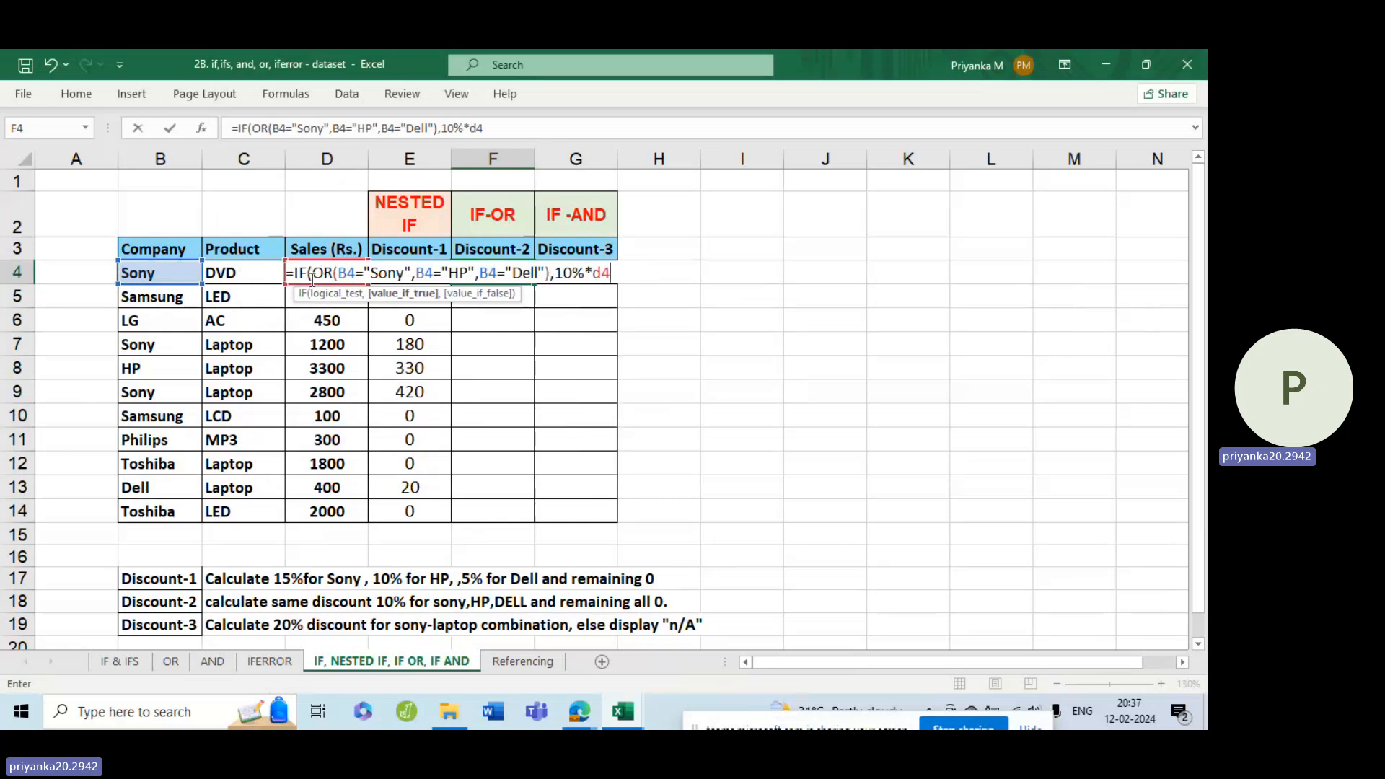
{"action": "key", "text": "BackSpace"}
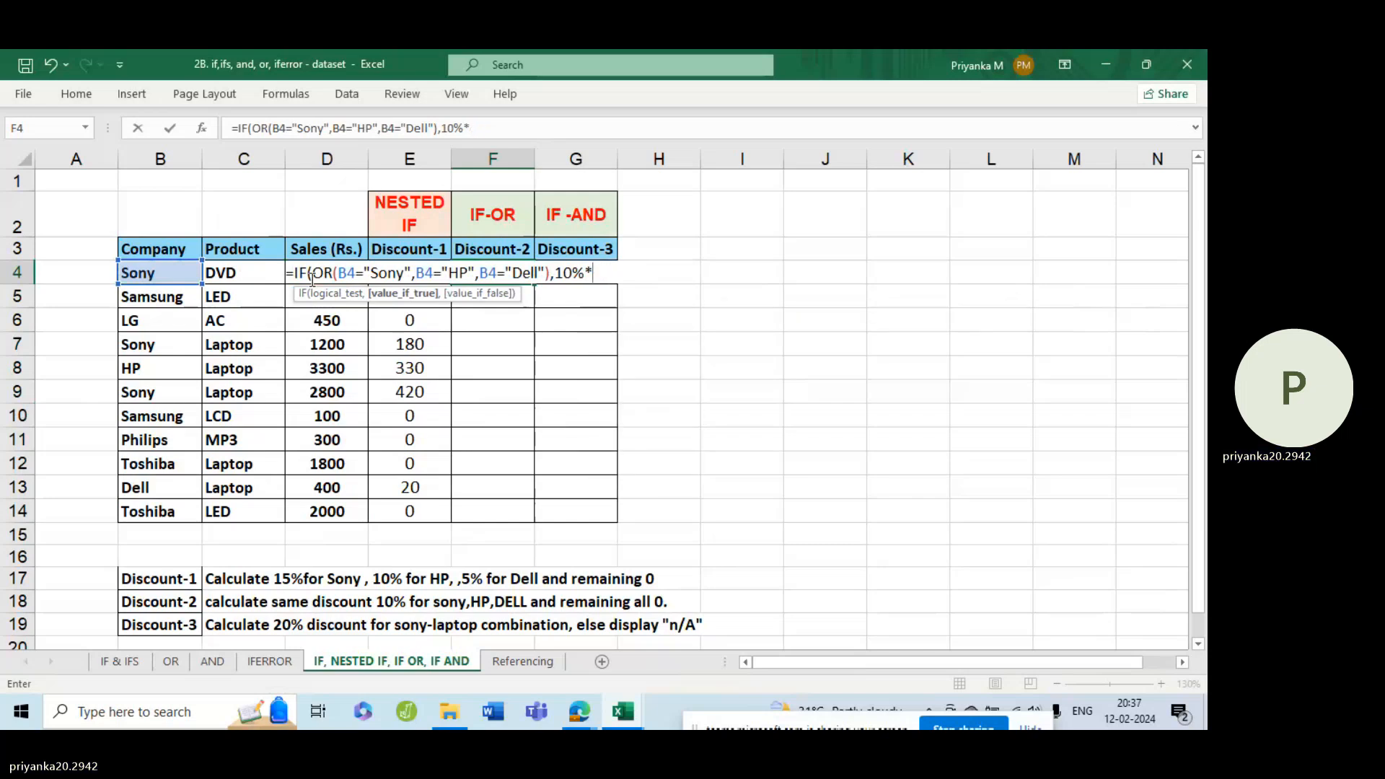
{"action": "type", "text": "D4"}
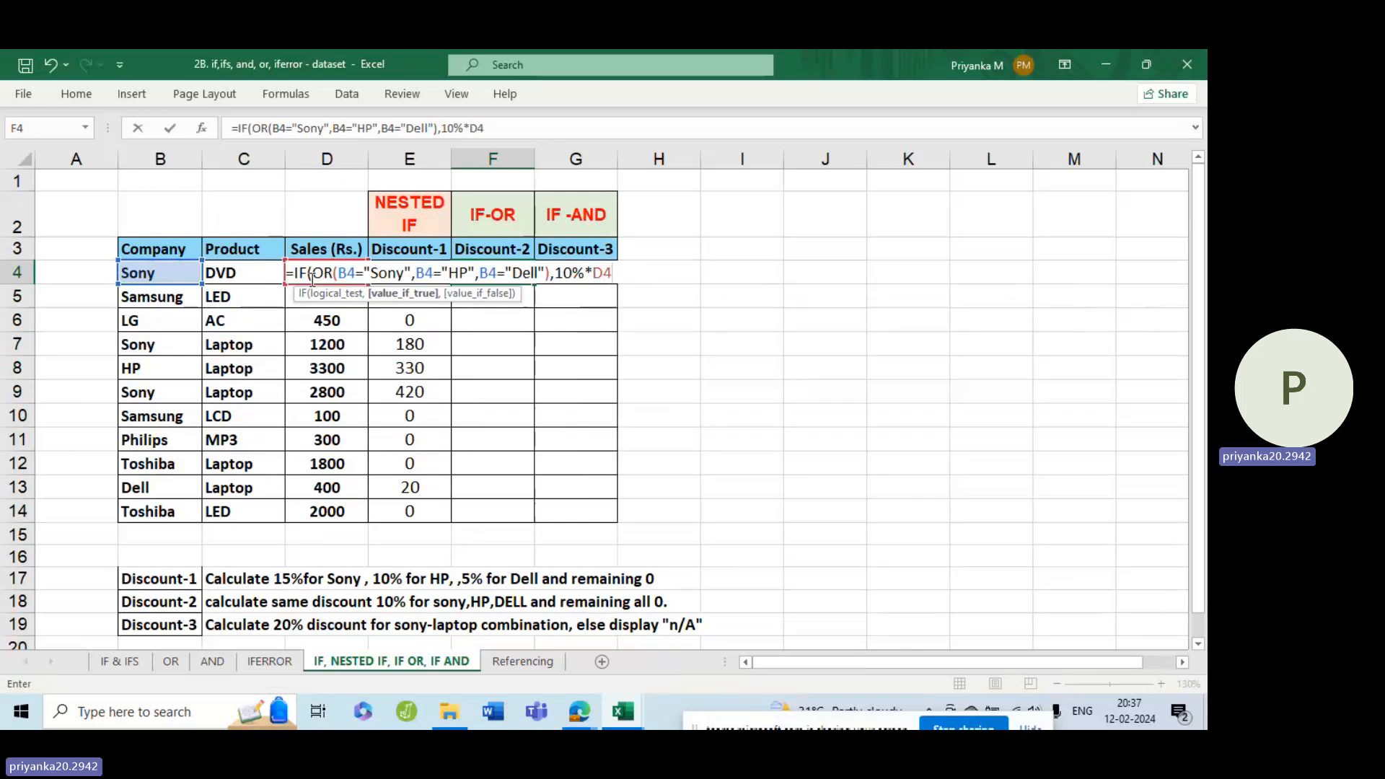
{"action": "type", "text": ","}
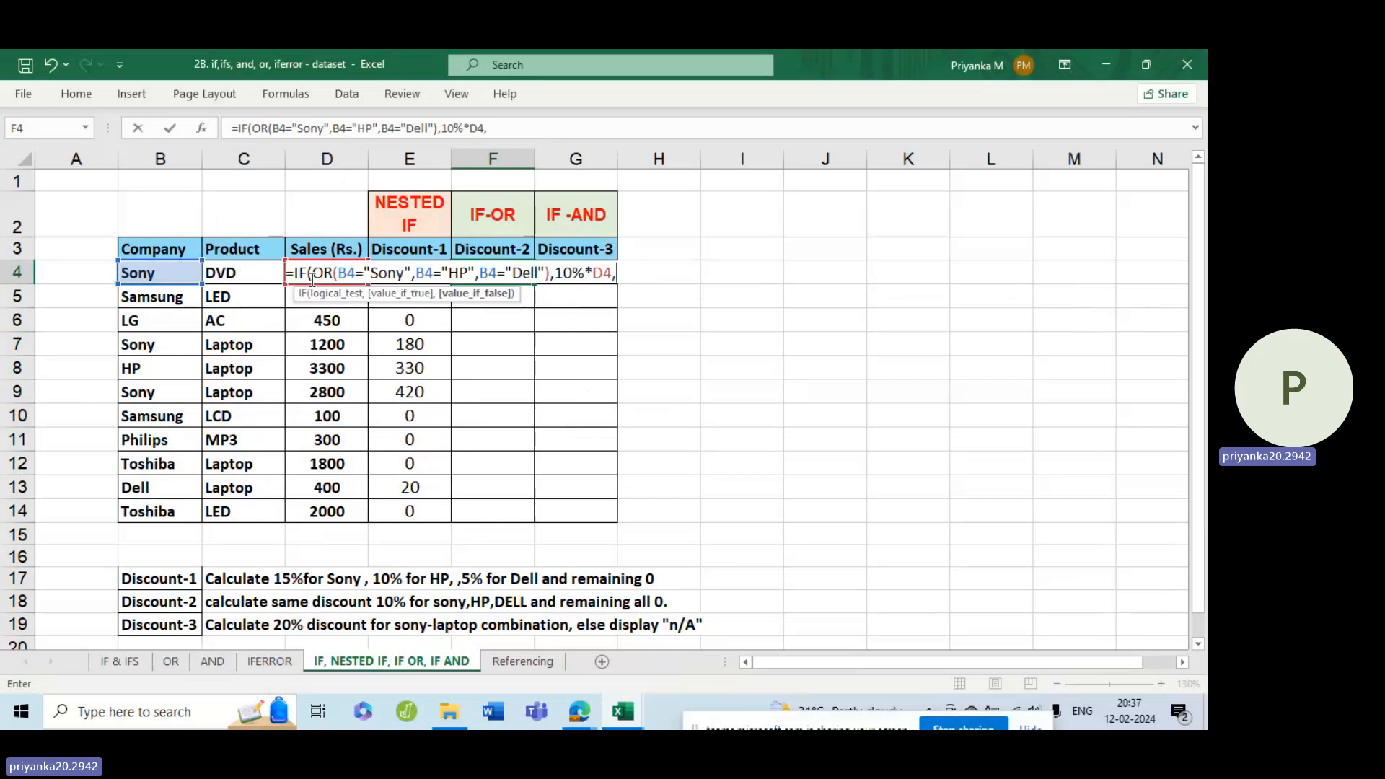
{"action": "type", "text": "0)"}
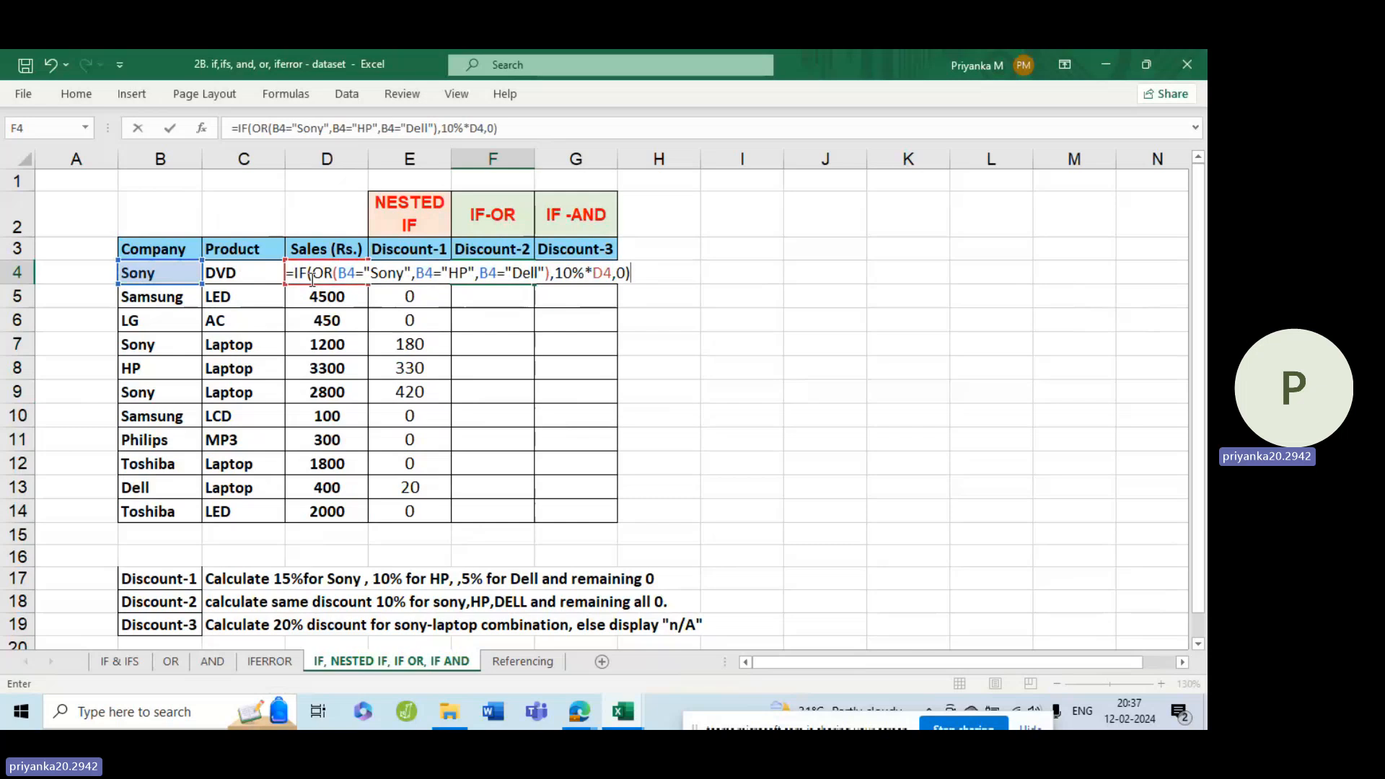
Finish the F4 formula with 0 as the value if false and fill it down the Discount-2 column to F14.
{"action": "key", "text": "ctrl+Return"}
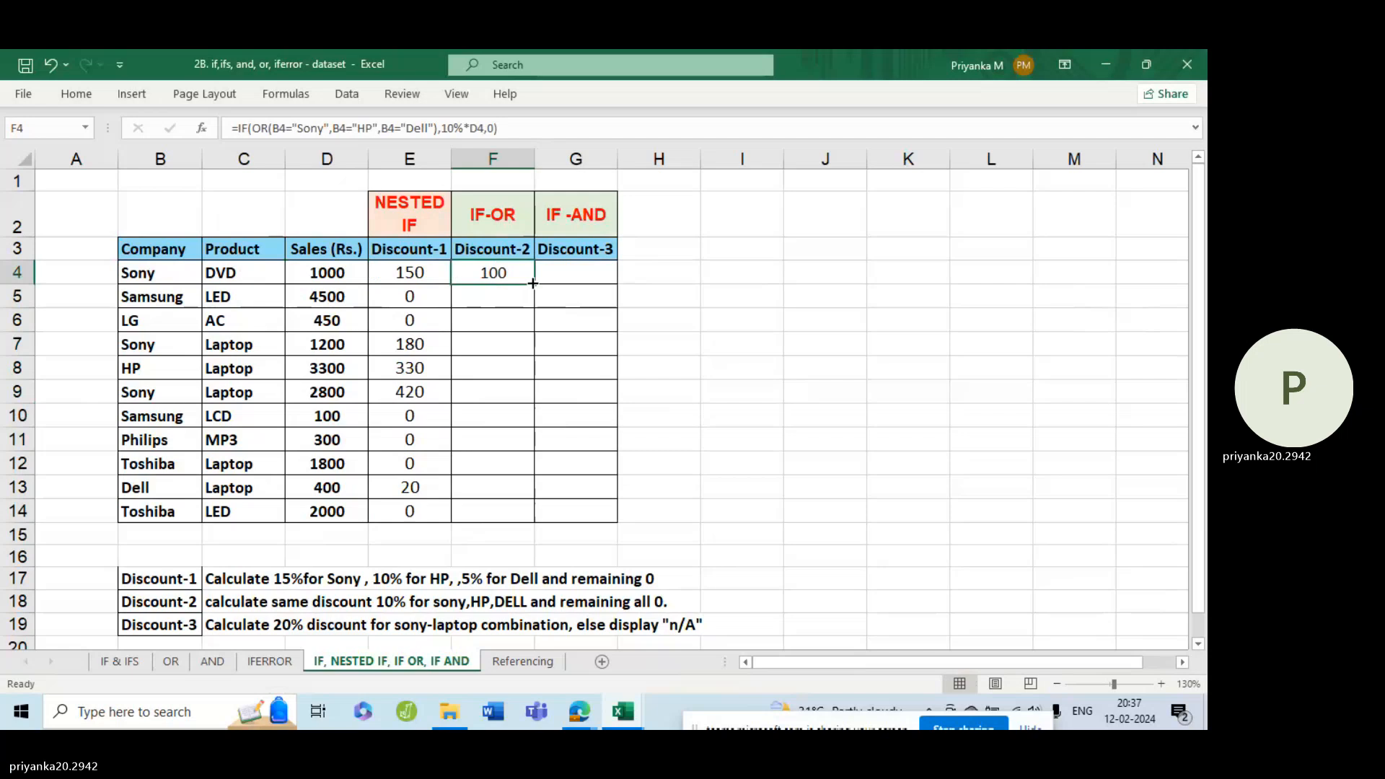
{"action": "double_click", "coordinate": [533, 284]}
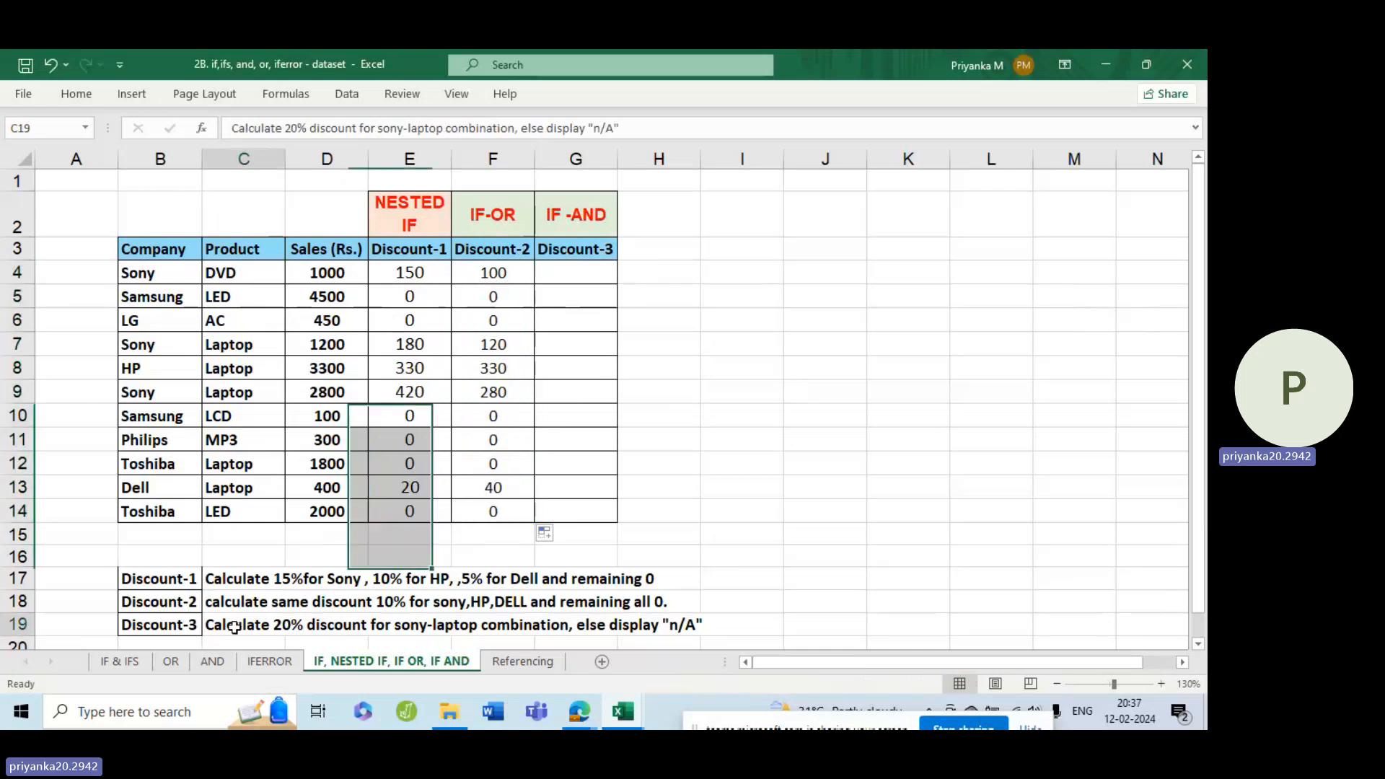
Capitalize the N in the Discount-3 rule in C19 so its quoted text reads "N/A".
{"action": "left_click", "coordinate": [238, 626]}
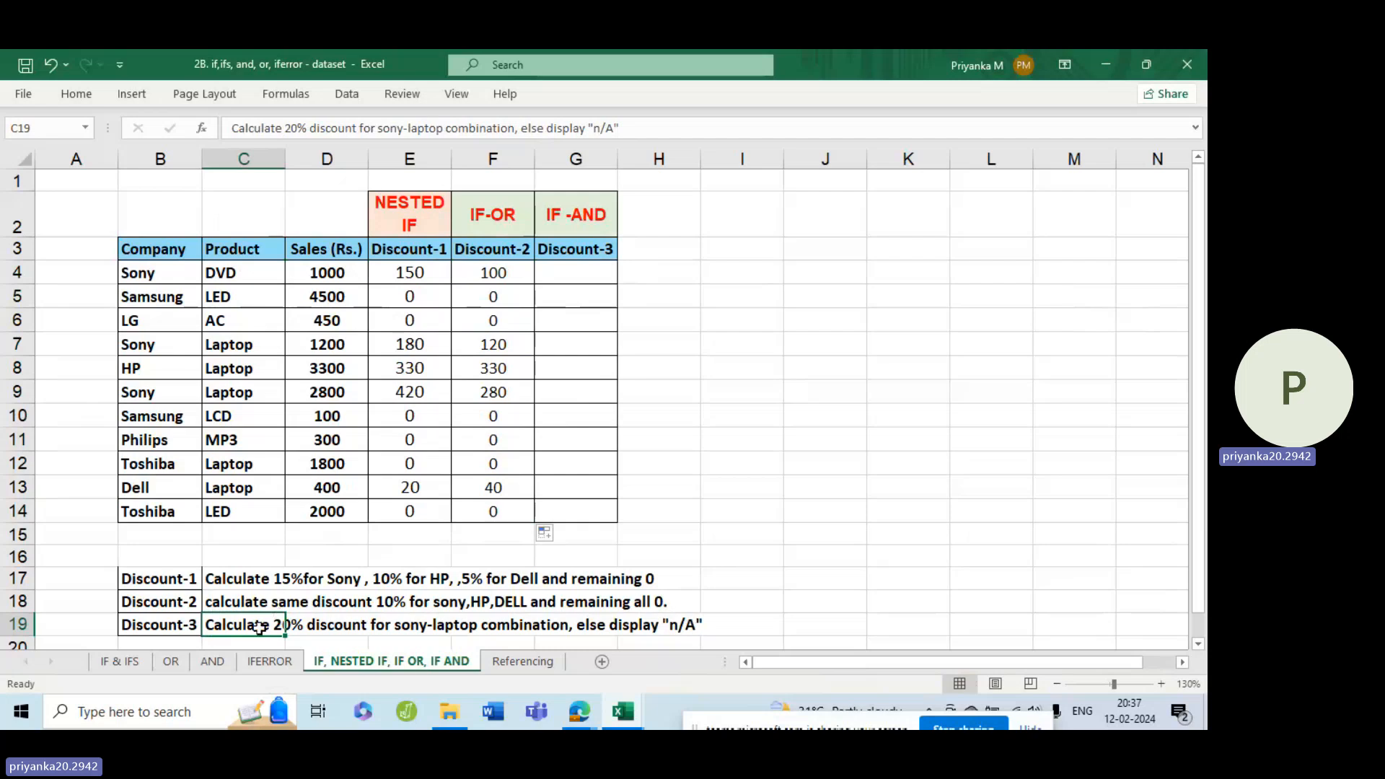
{"action": "double_click", "coordinate": [258, 626]}
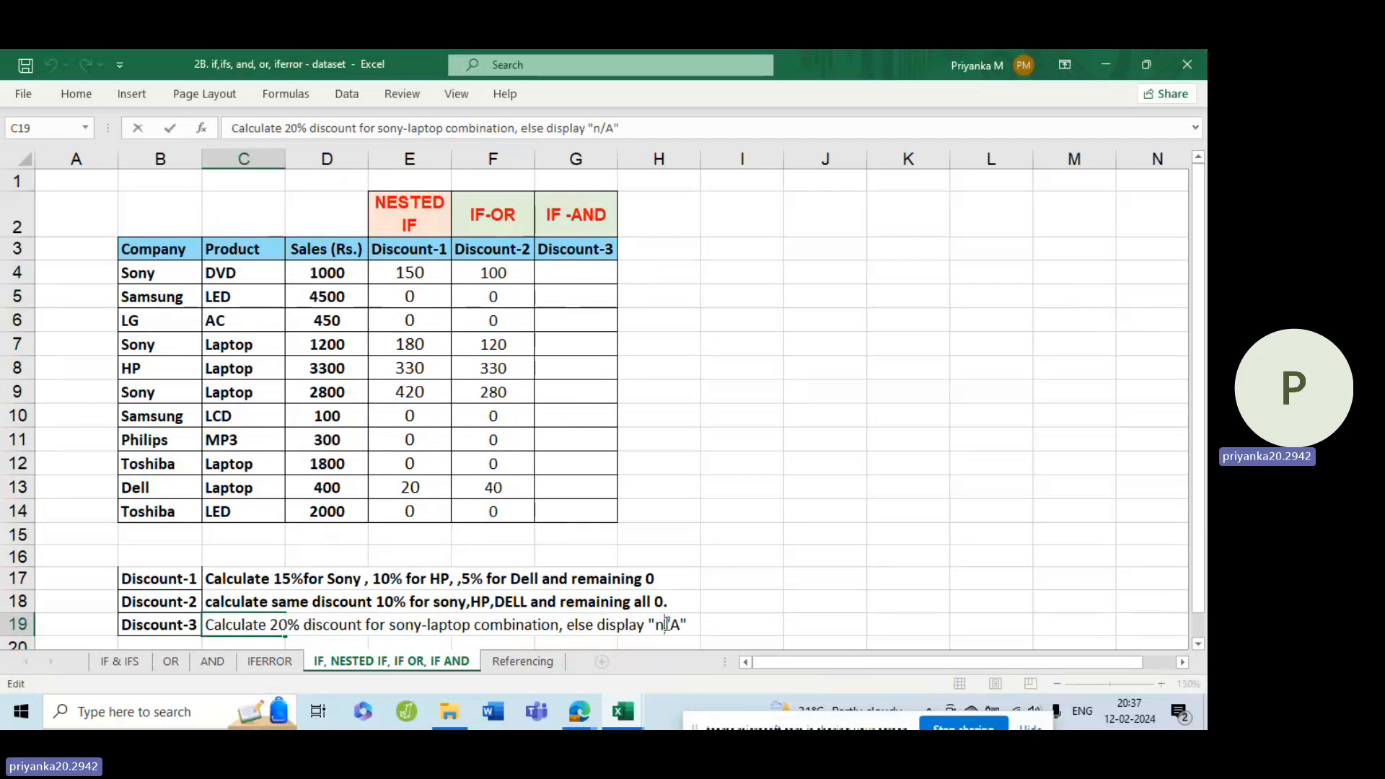
{"action": "left_click", "coordinate": [666, 625]}
{"action": "key", "text": "BackSpace"}
{"action": "type", "text": "N"}
{"action": "left_click", "coordinate": [705, 625]}
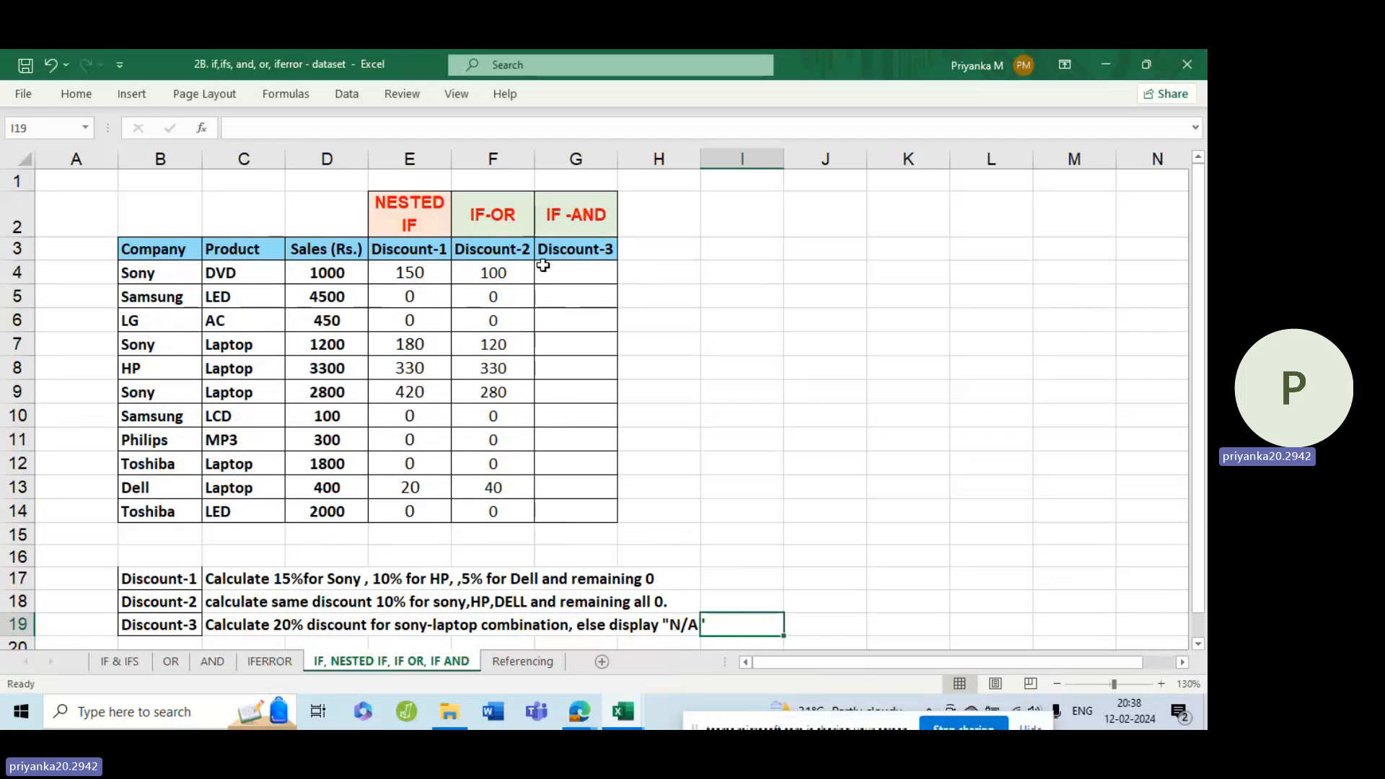
Begin an IF formula in G4 with an AND function as its logical test.
{"action": "left_click", "coordinate": [572, 268]}
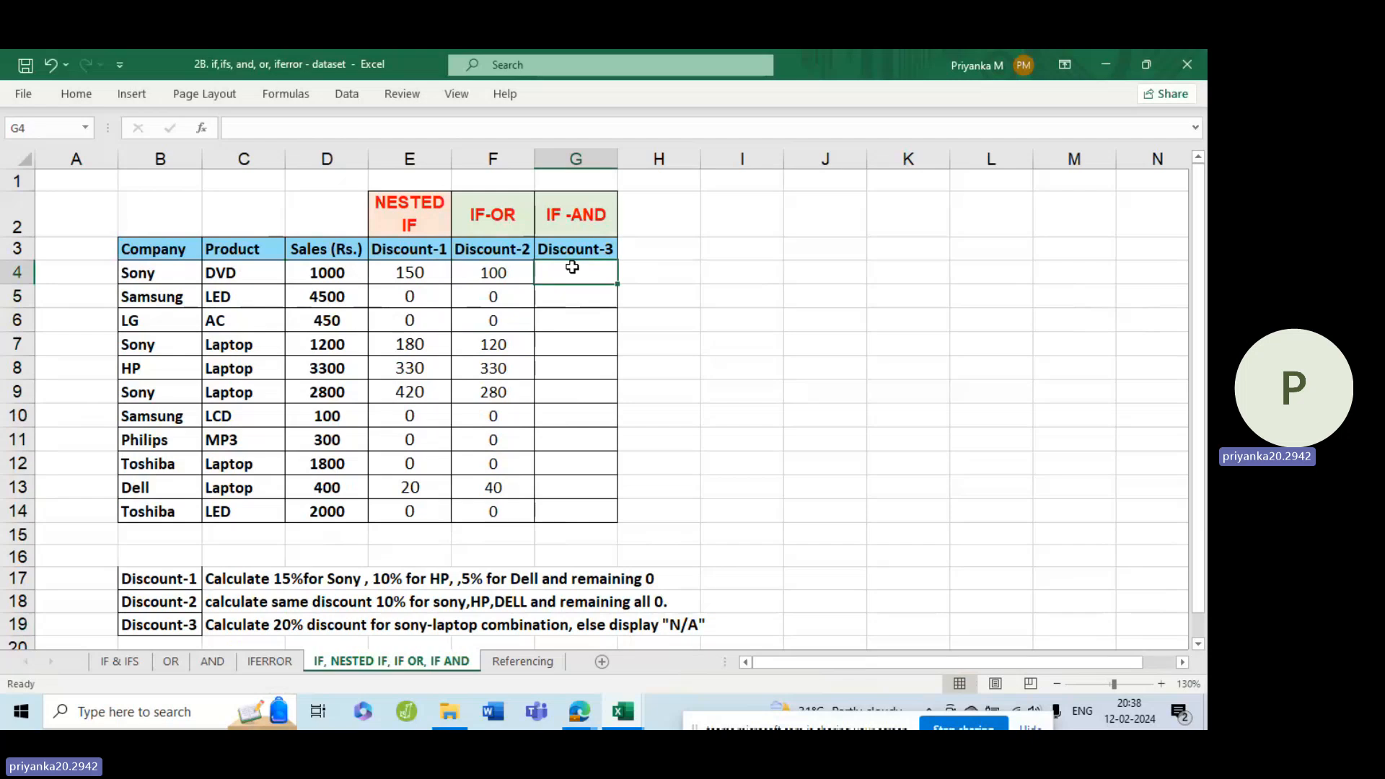
{"action": "type", "text": "="}
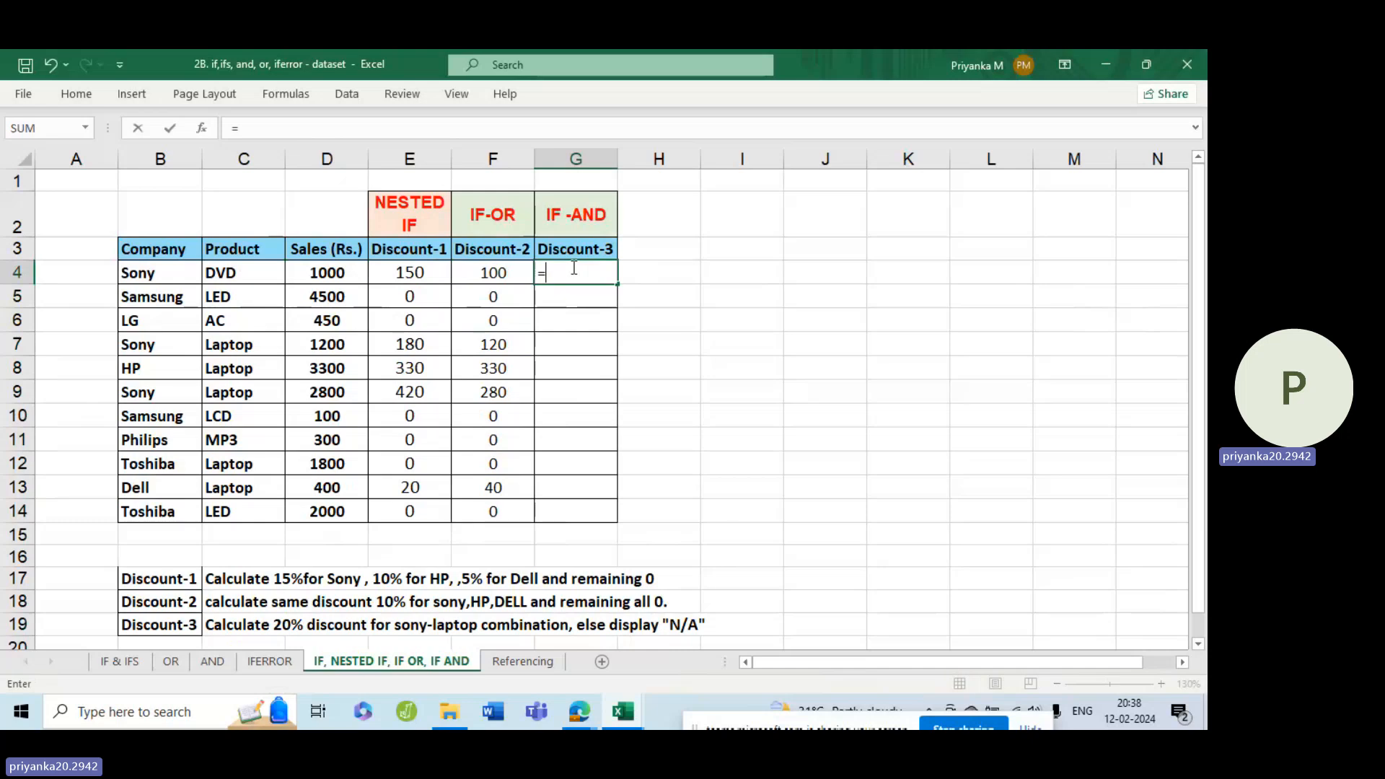
{"action": "type", "text": "if"}
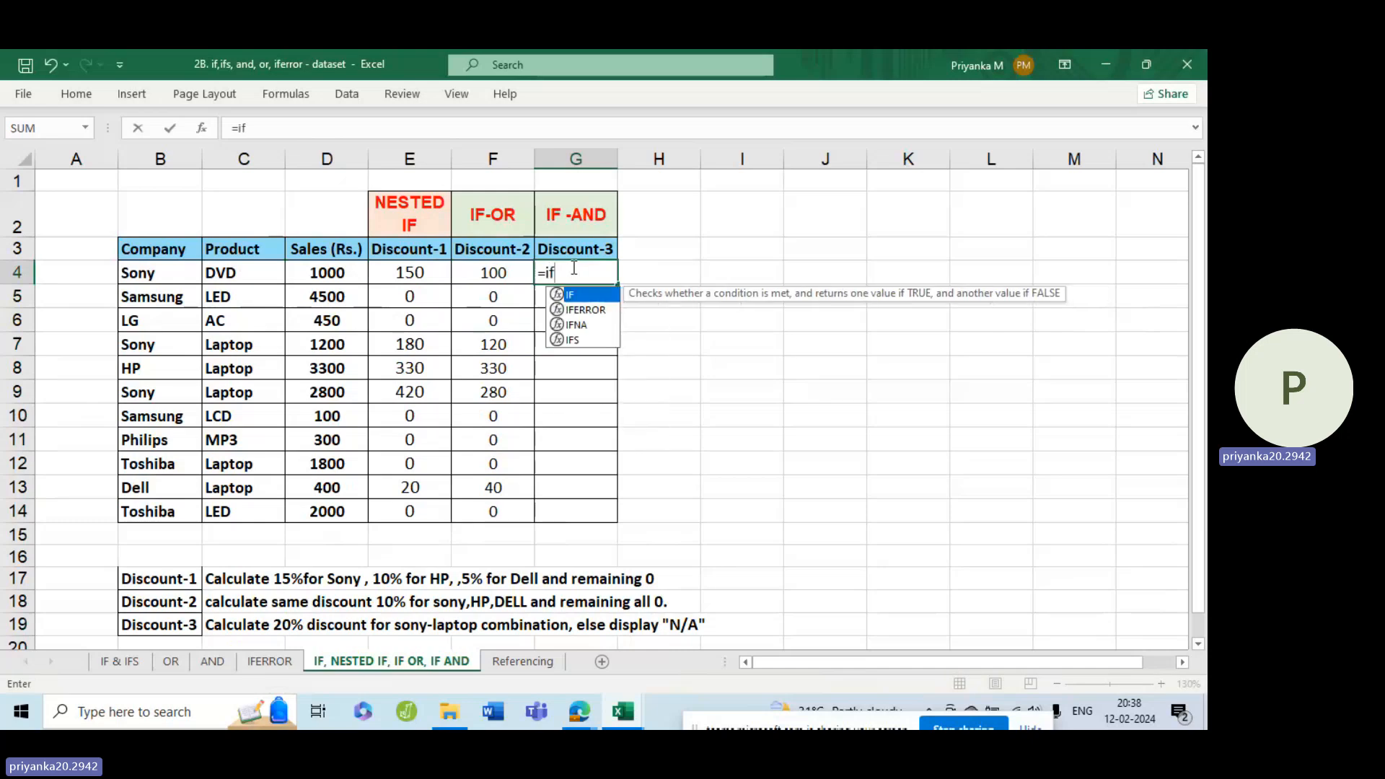
{"action": "key", "text": "Tab"}
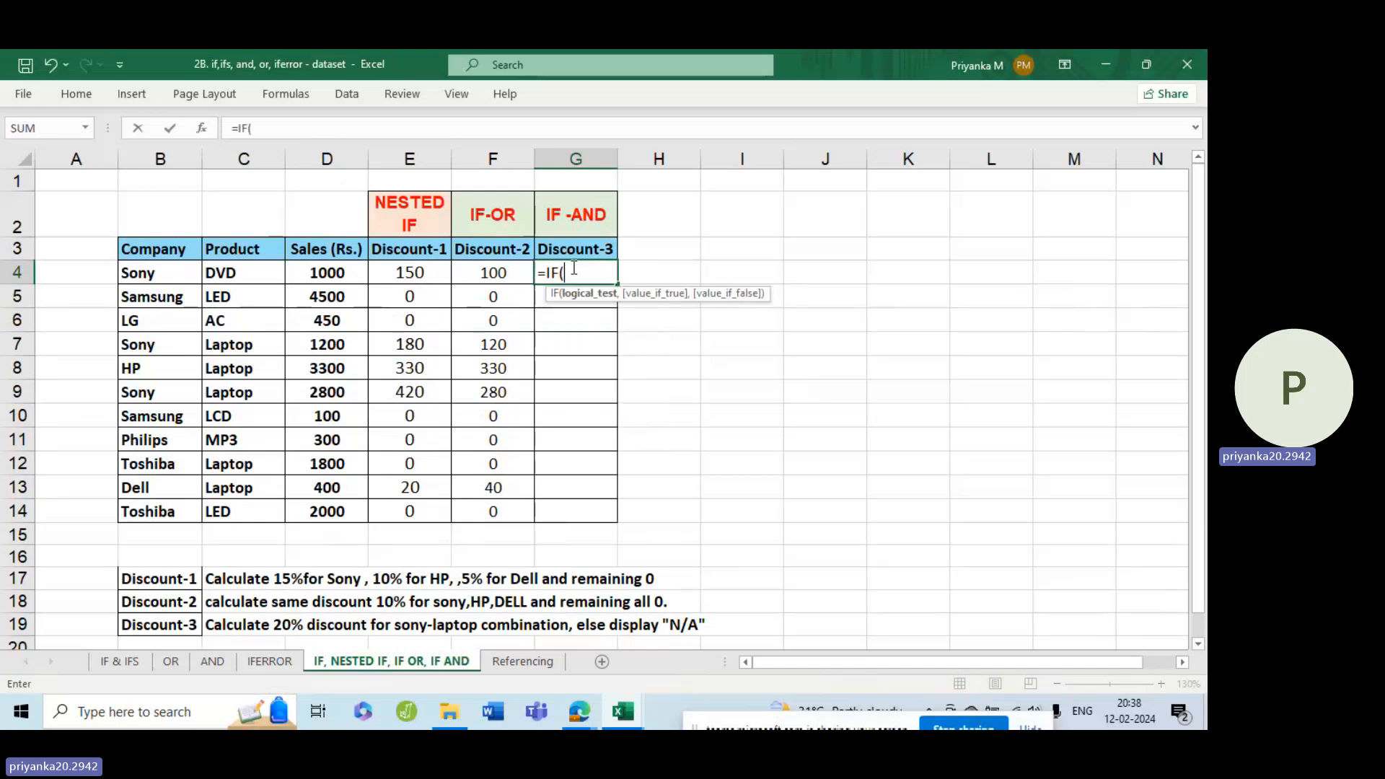
{"action": "type", "text": "and"}
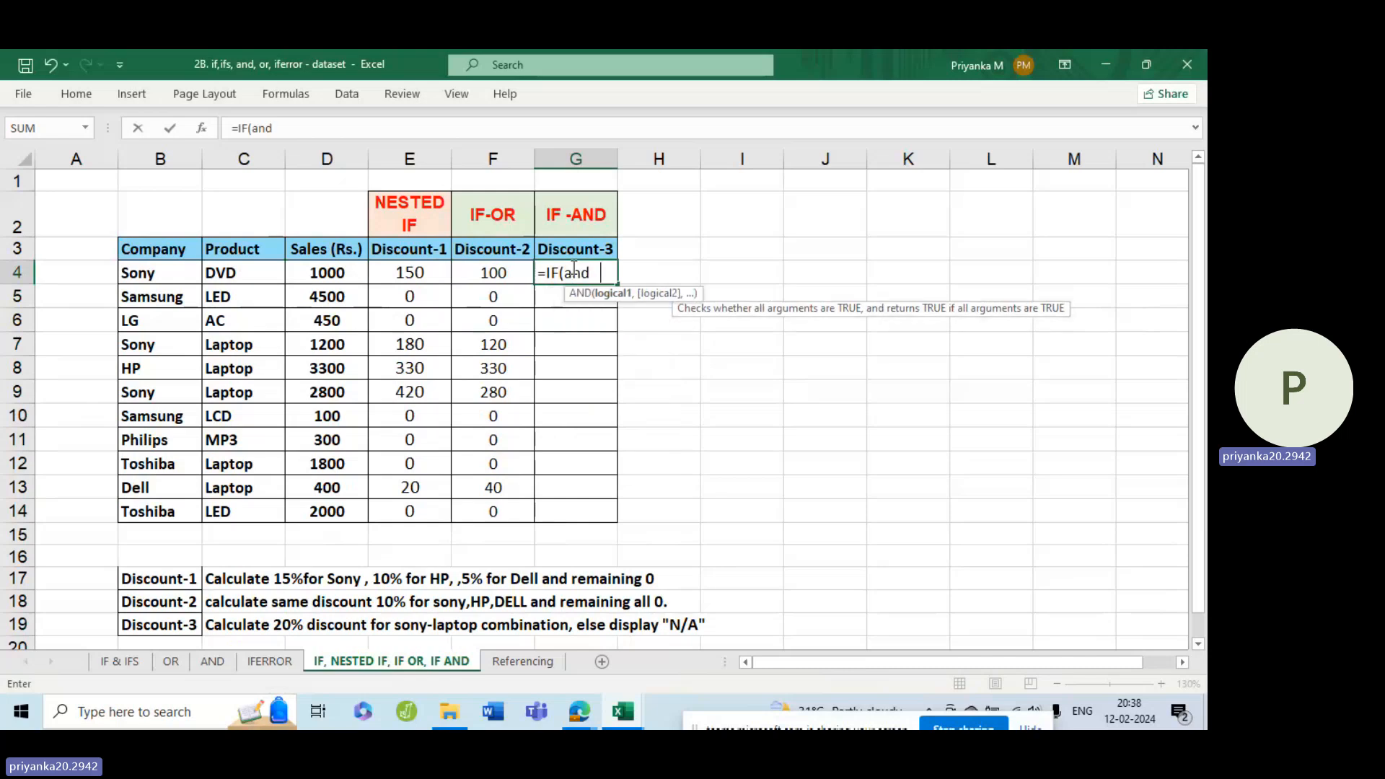
{"action": "key", "text": "Tab"}
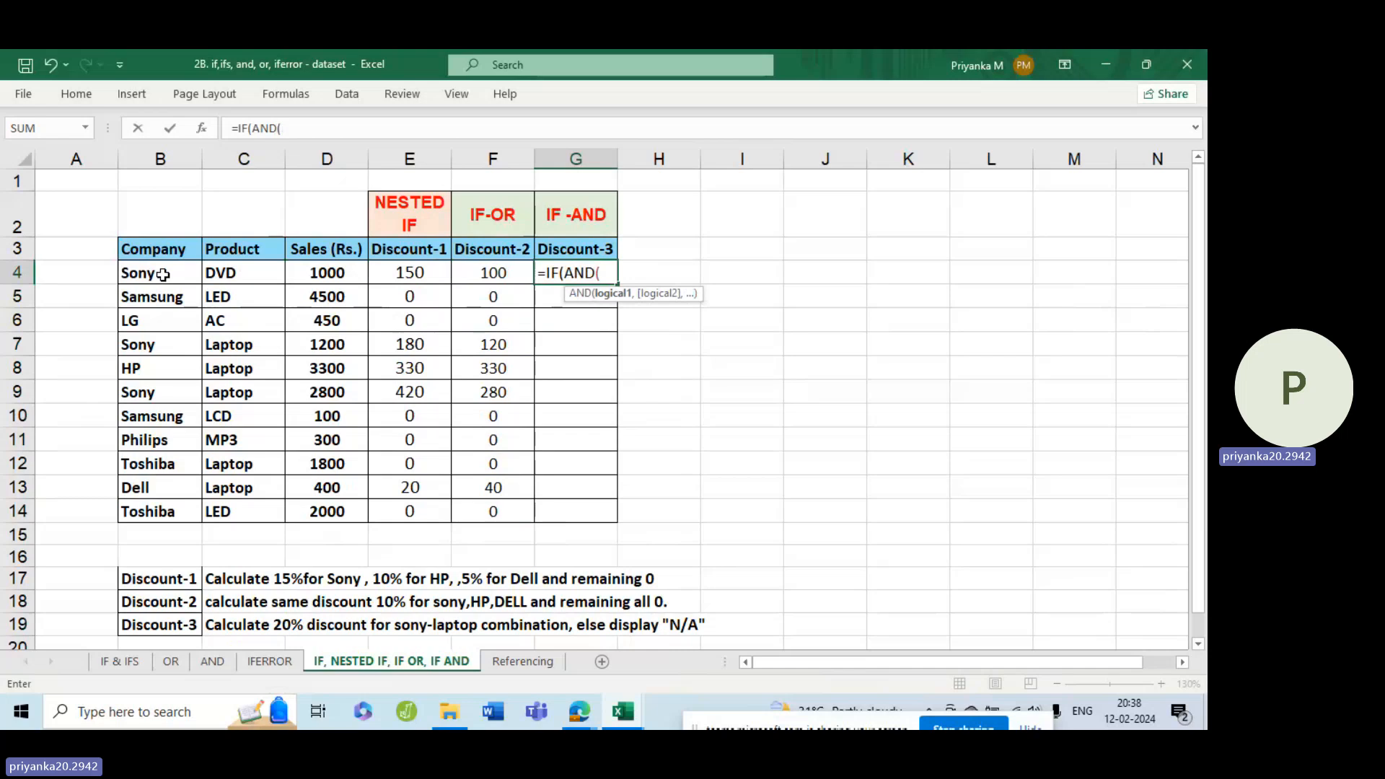
Enter B4="Sony" as the first AND condition in the G4 formula.
{"action": "left_click", "coordinate": [163, 275]}
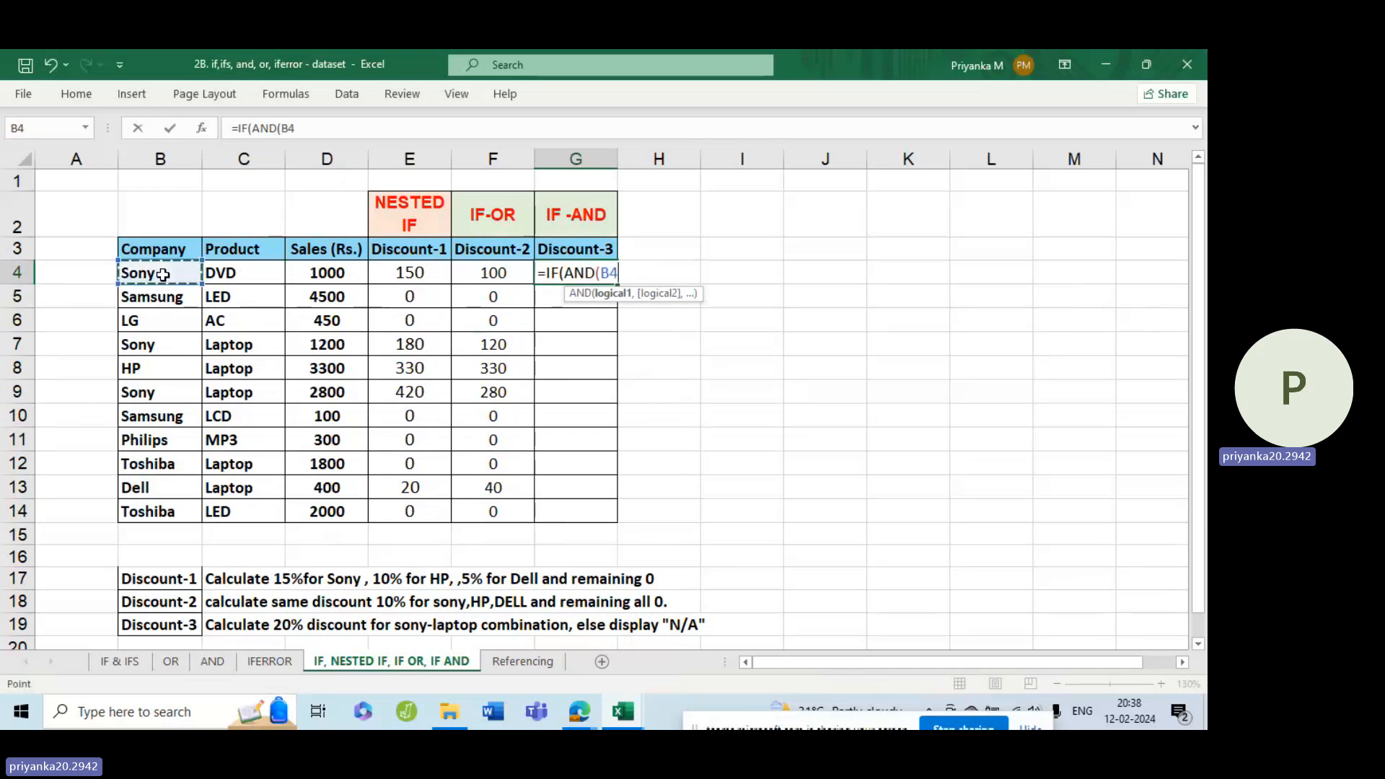
{"action": "type", "text": "=\"Sony"}
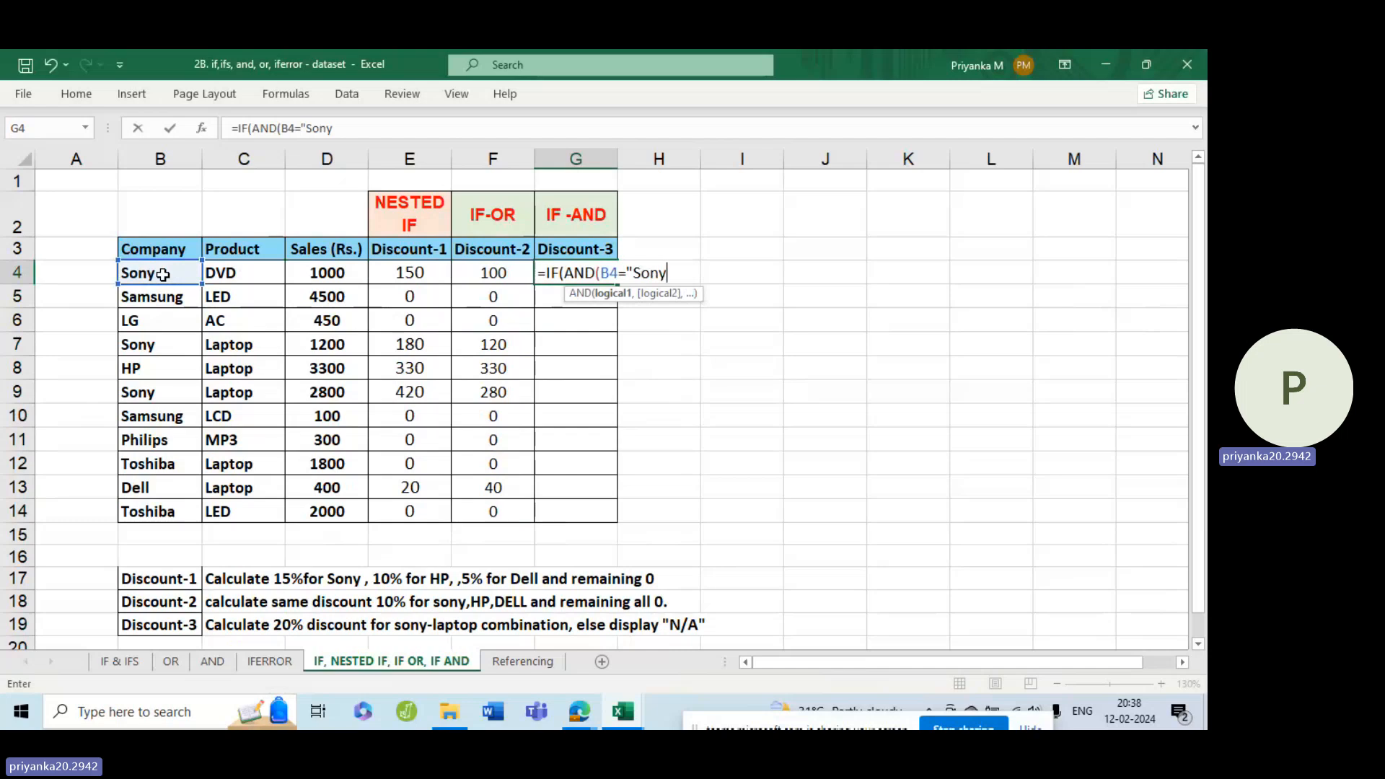
{"action": "type", "text": "\","}
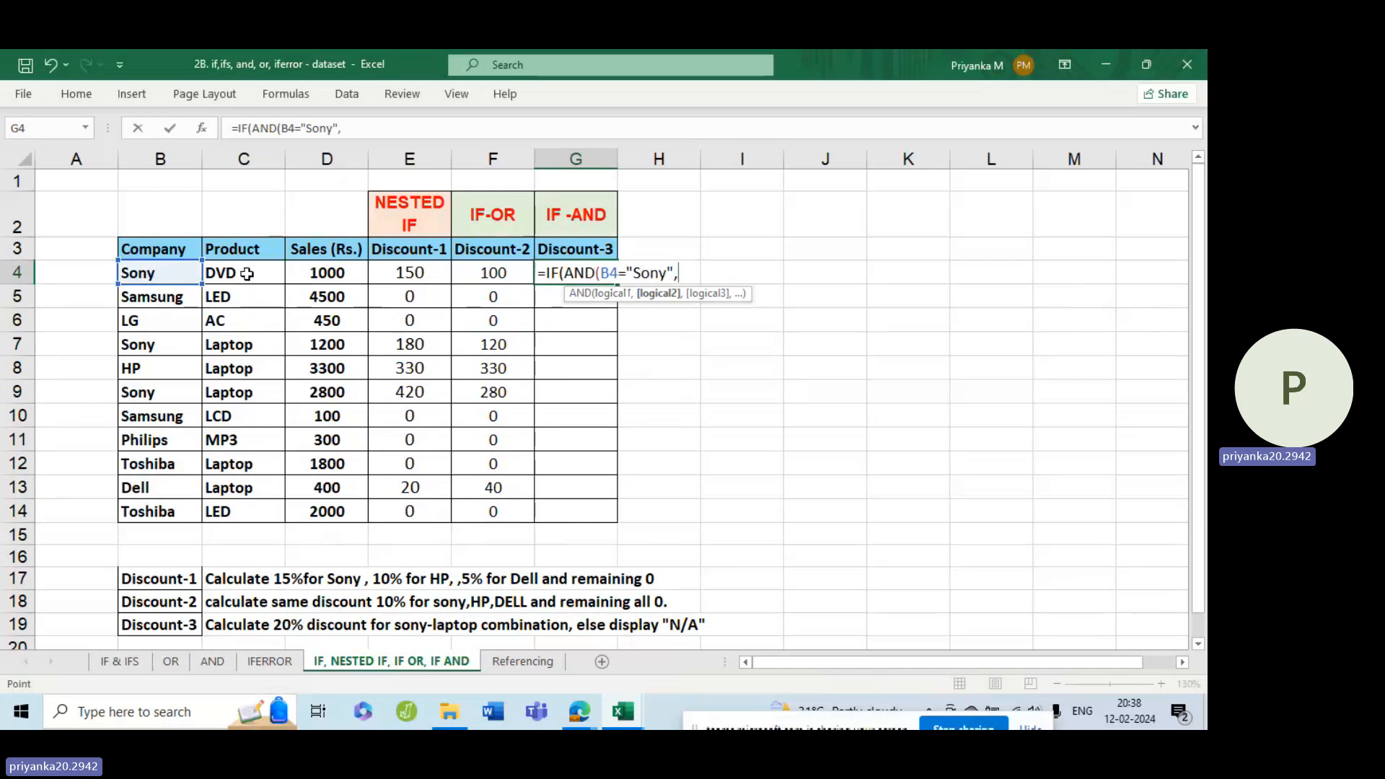
Add C4="Laptop" as the second AND condition in the G4 formula and close the AND function.
{"action": "left_click", "coordinate": [247, 274]}
{"action": "type", "text": "="}
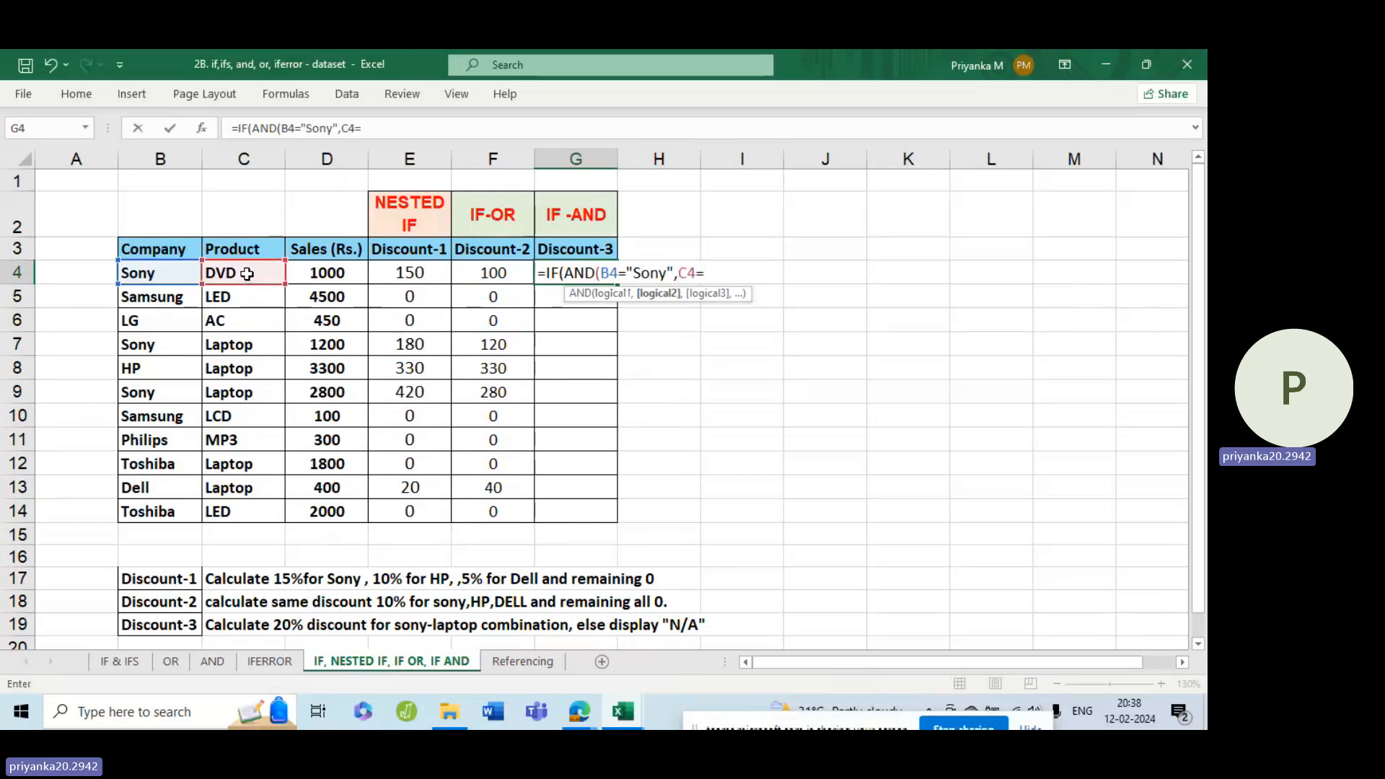
{"action": "type", "text": "\""}
{"action": "type", "text": "Laptop"}
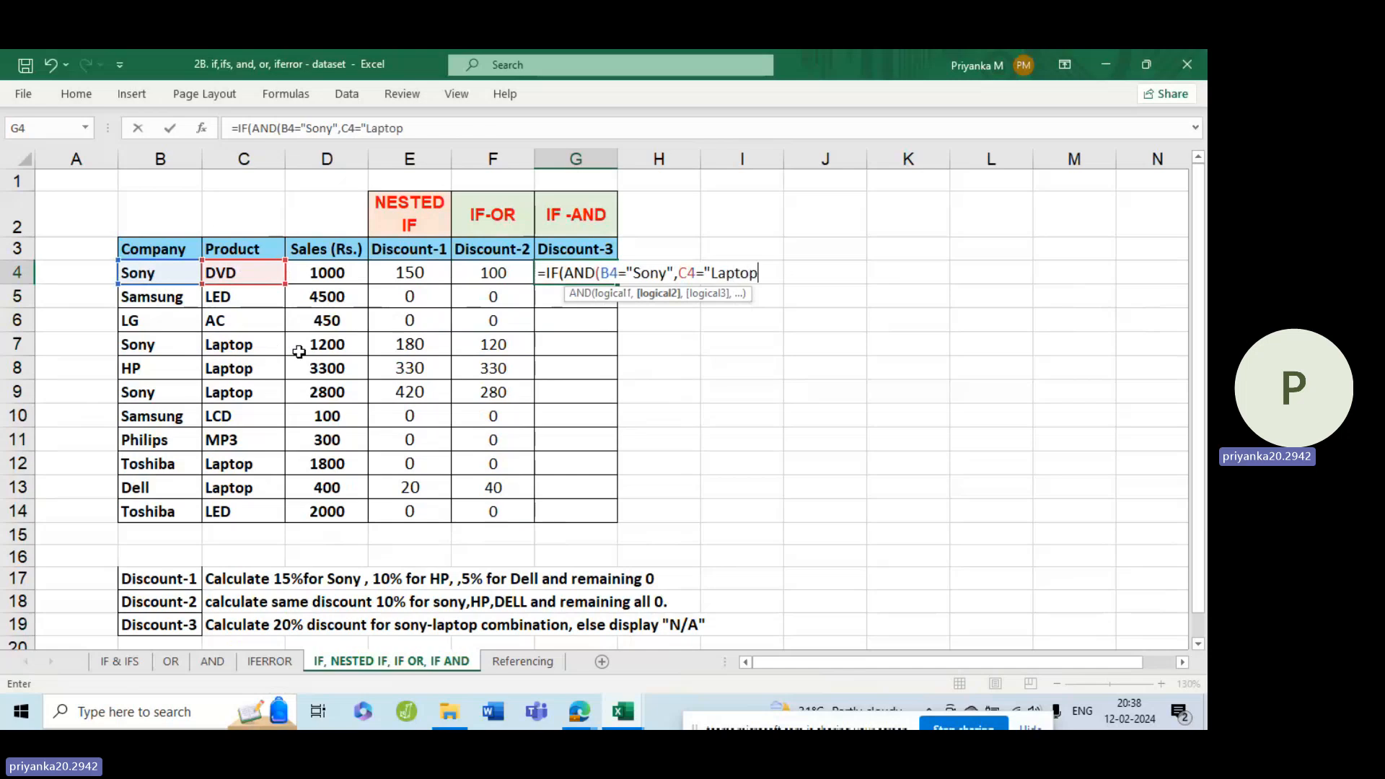
{"action": "type", "text": "\")"}
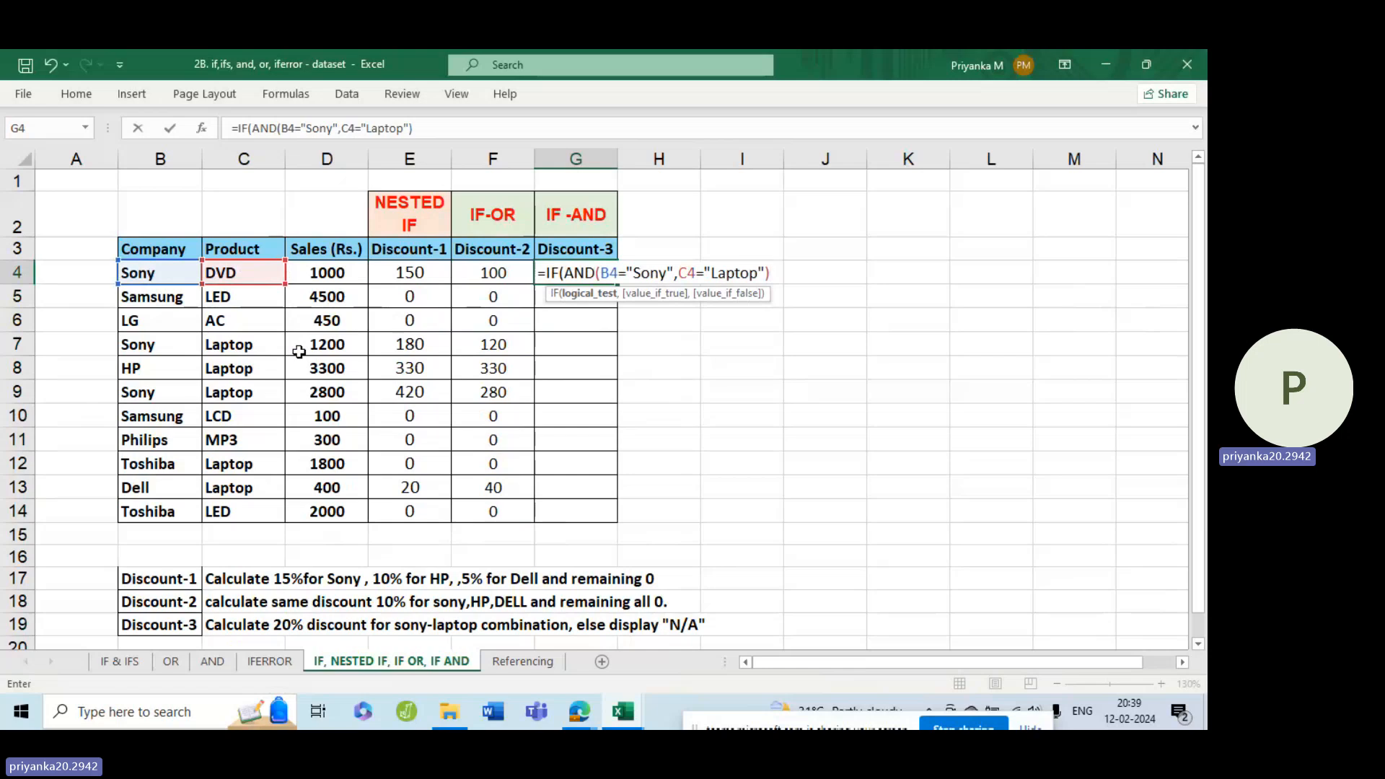
{"action": "type", "text": ","}
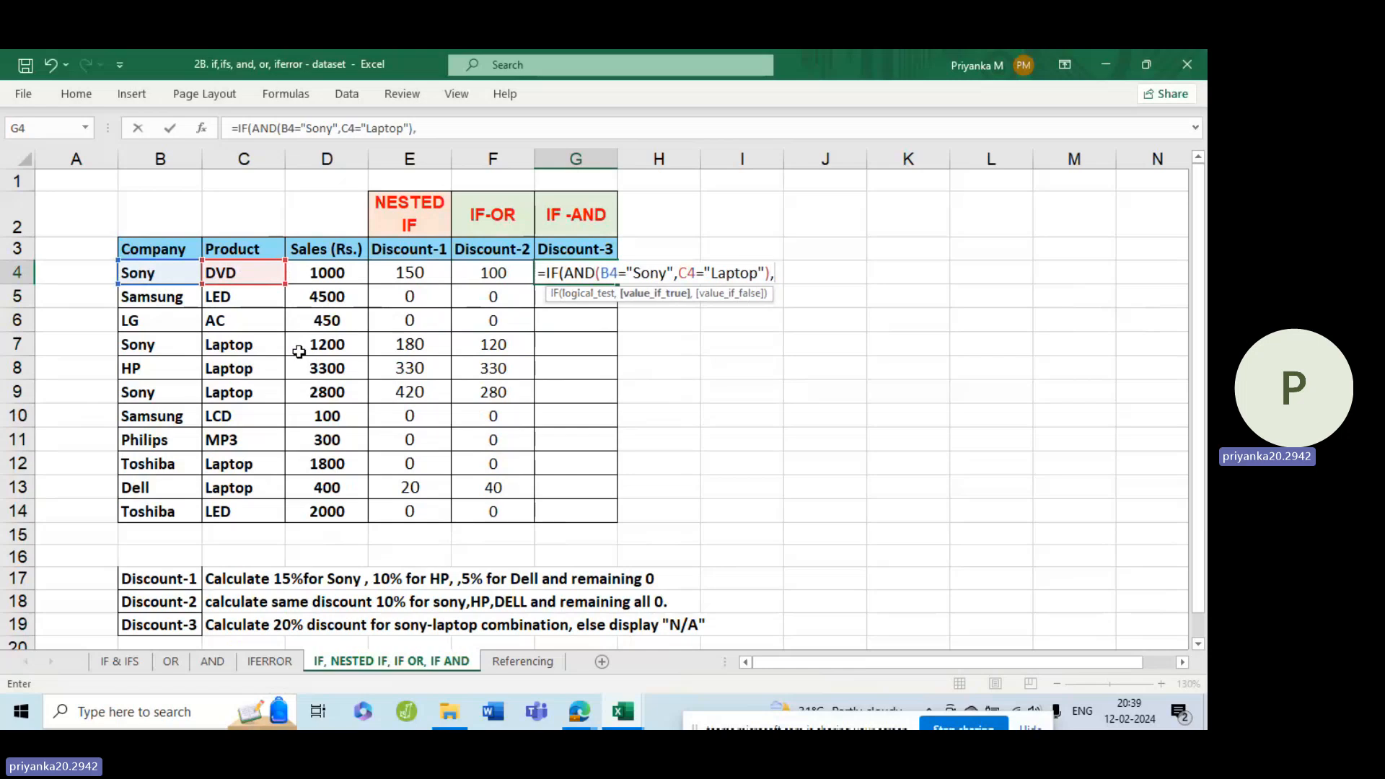
{"action": "type", "text": "20%*"}
Complete the G4 formula with 20%*D4 as the value if true and 0 as the value if false.
{"action": "left_click", "coordinate": [346, 275]}
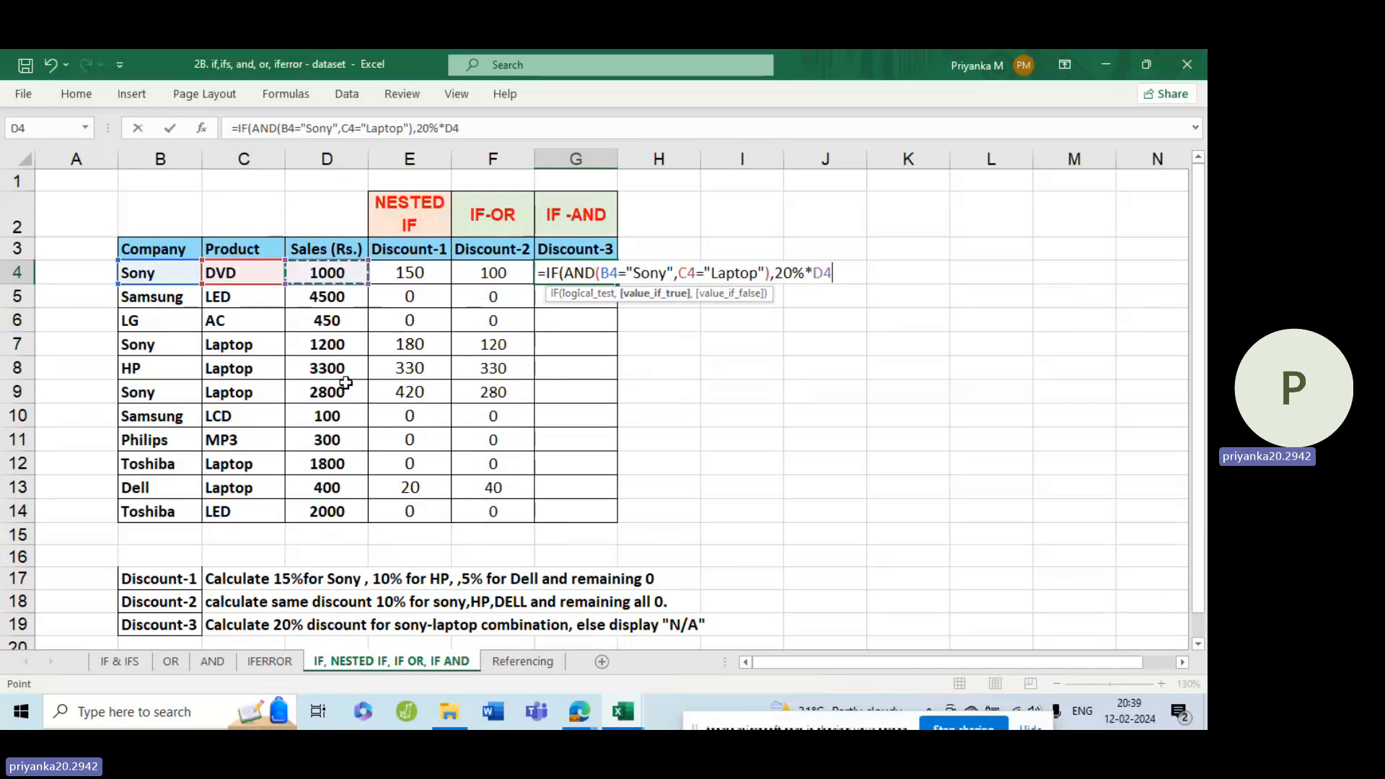
{"action": "type", "text": ",0"}
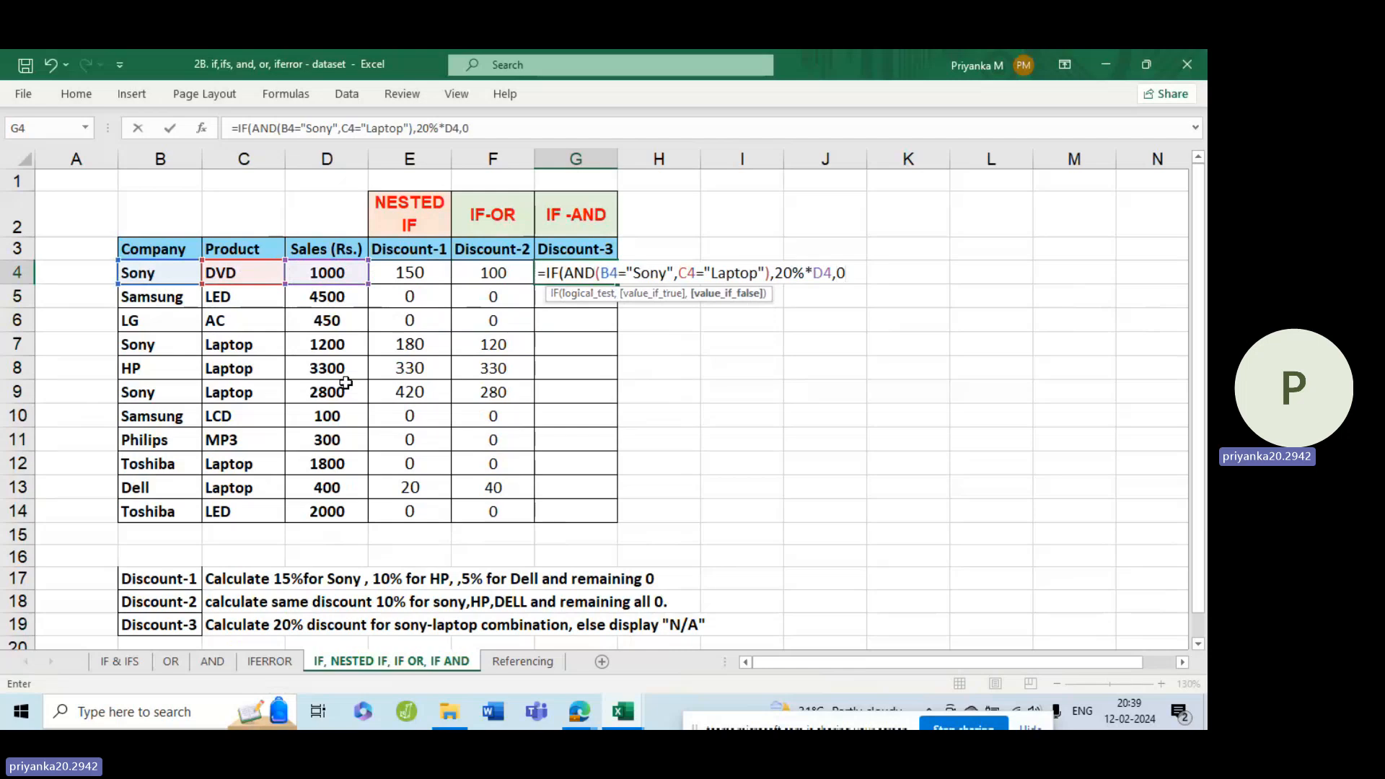
{"action": "type", "text": ")"}
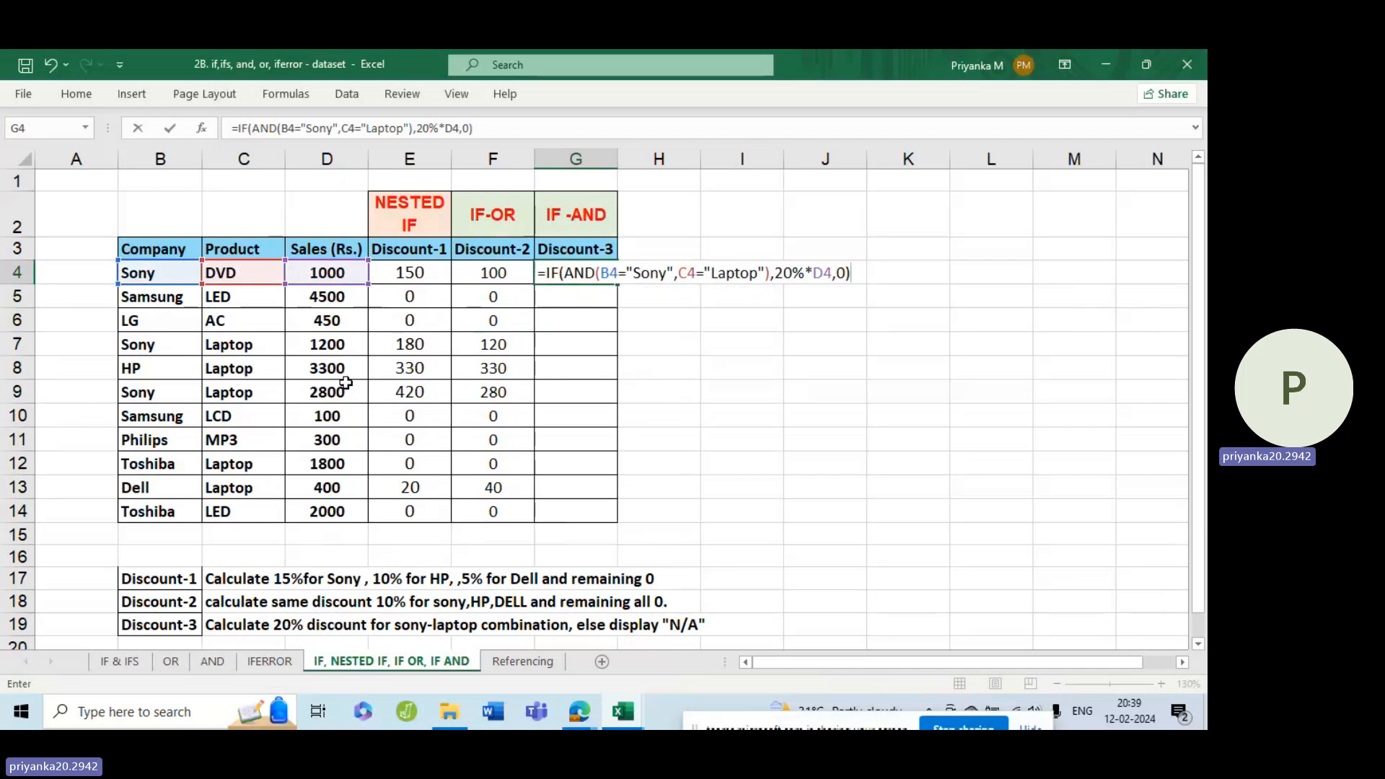
{"action": "key", "text": "Return"}
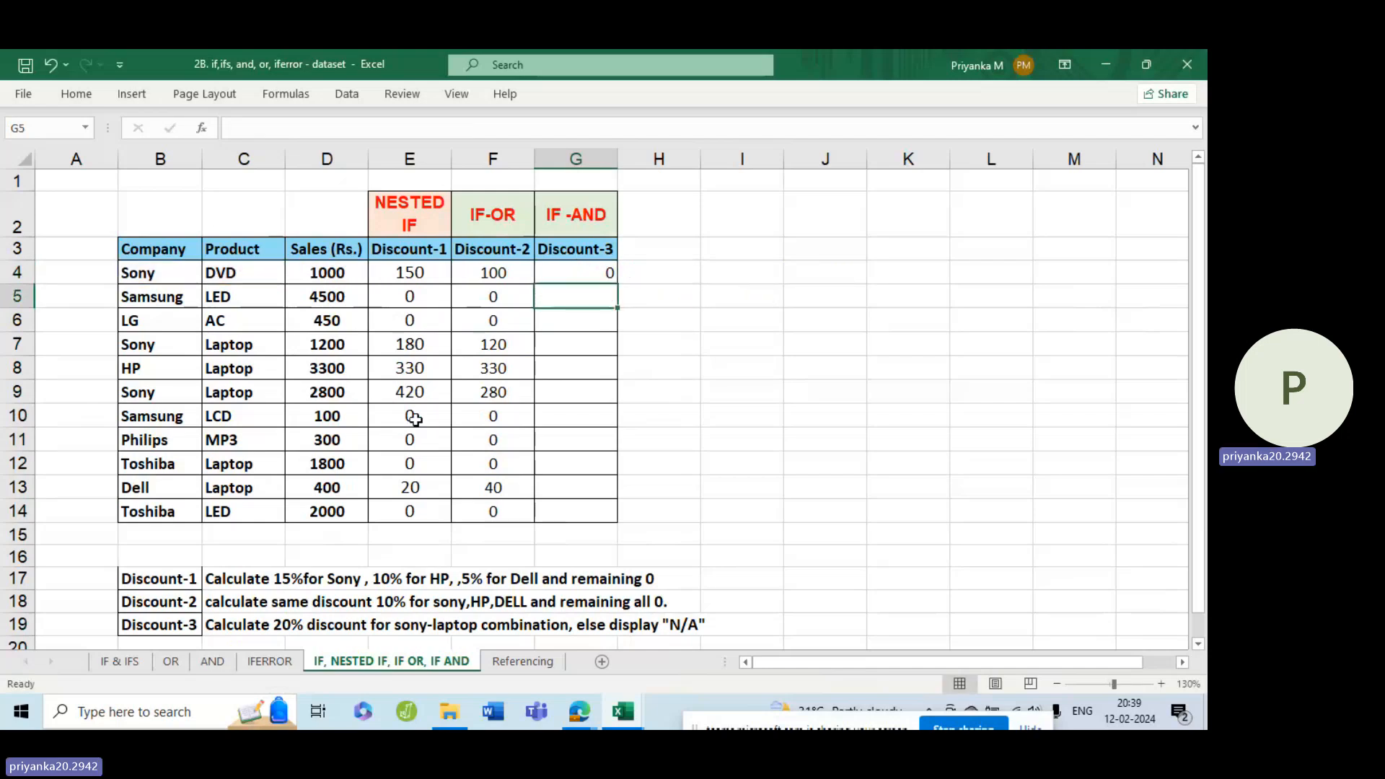
Fill the G4 formula down the Discount-3 column to G14 and check the Sony rows 7, 9 and 4.
{"action": "left_click", "coordinate": [575, 273]}
{"action": "left_click_drag", "start_coordinate": [616, 288], "coordinate": [614, 514]}
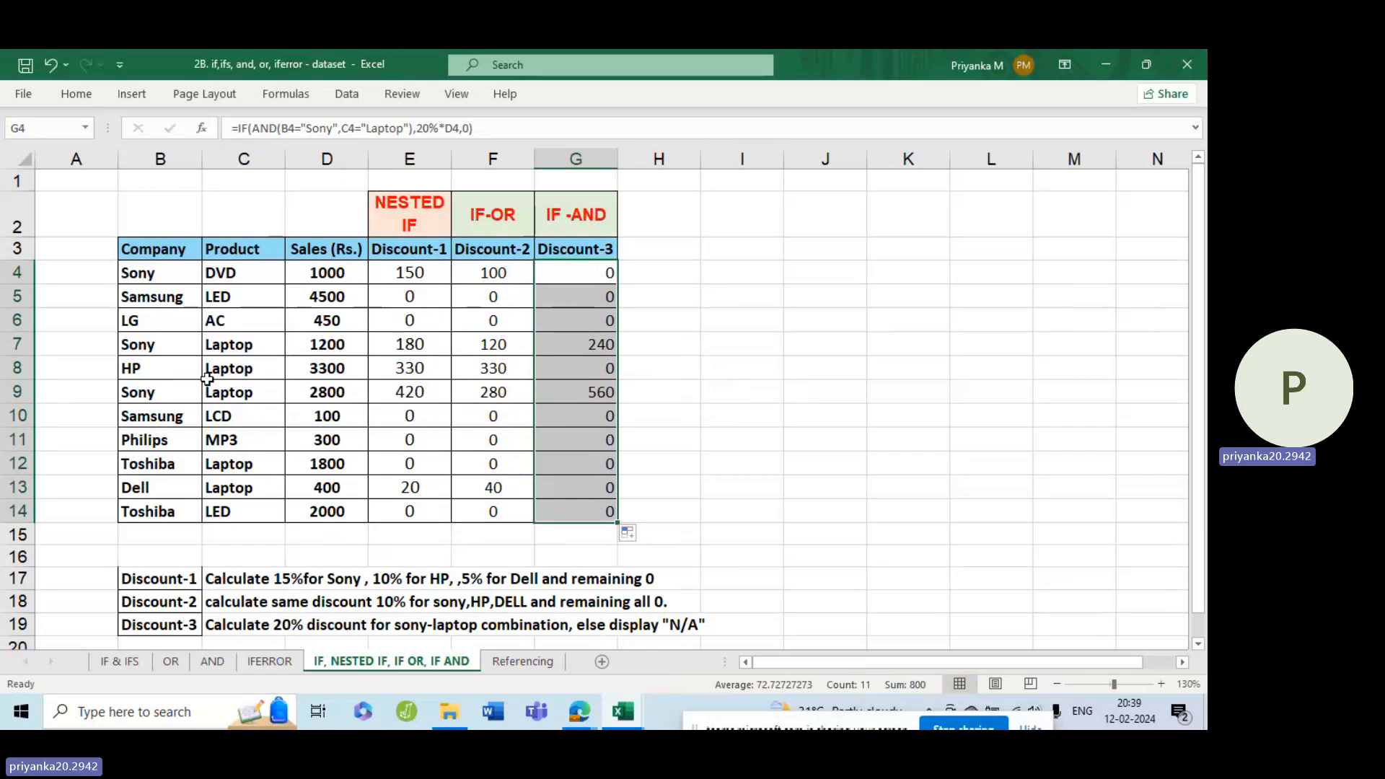
{"action": "left_click_drag", "start_coordinate": [191, 346], "coordinate": [220, 346]}
{"action": "left_click_drag", "start_coordinate": [177, 395], "coordinate": [220, 393]}
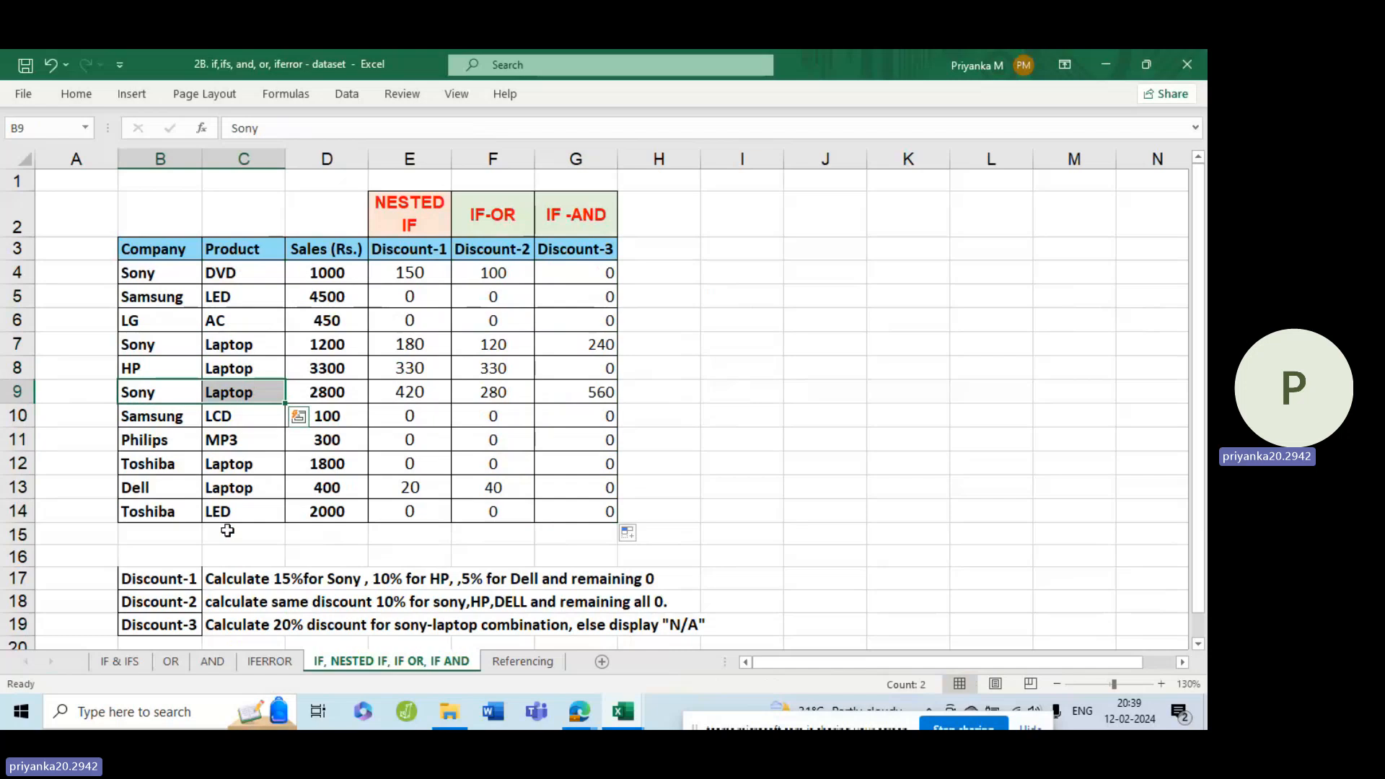
{"action": "left_click", "coordinate": [144, 272]}
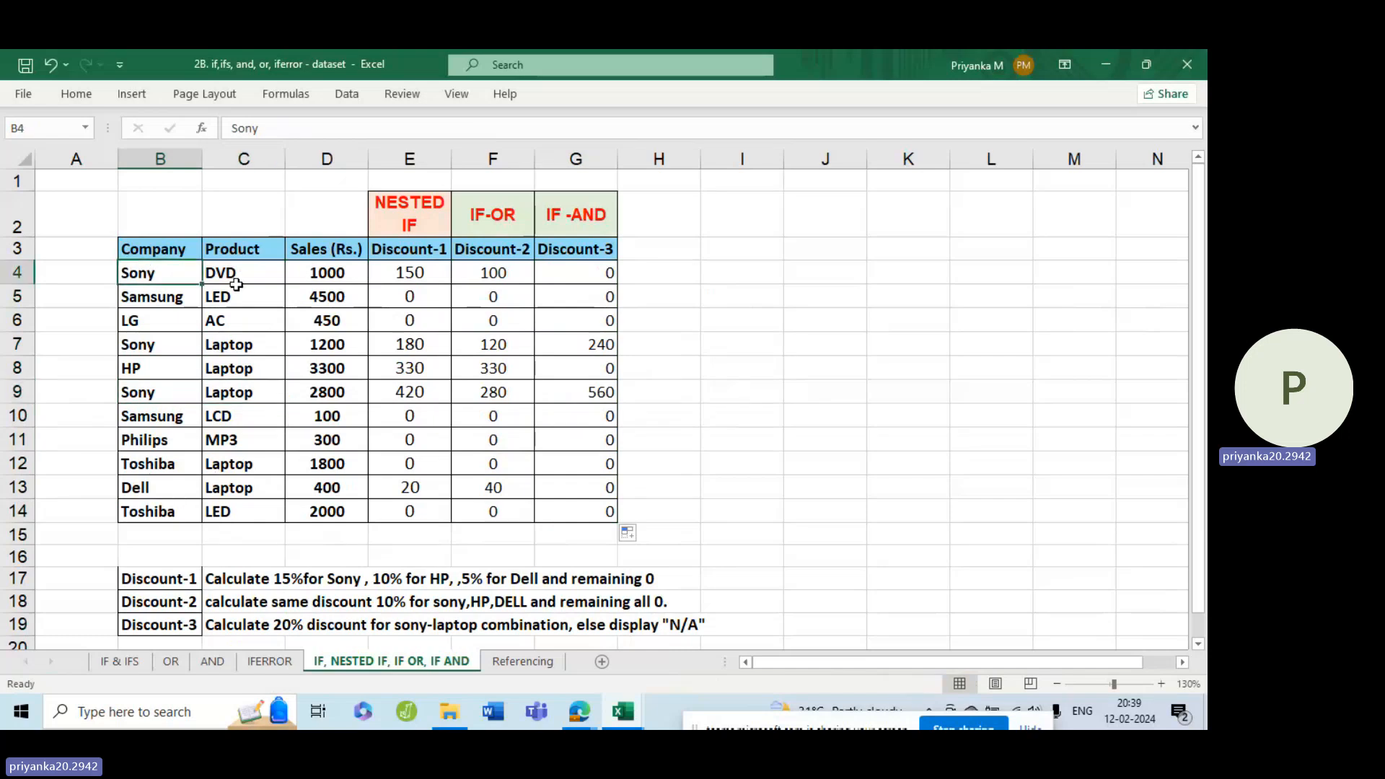
{"action": "left_click", "coordinate": [233, 277]}
{"action": "left_click", "coordinate": [585, 270]}
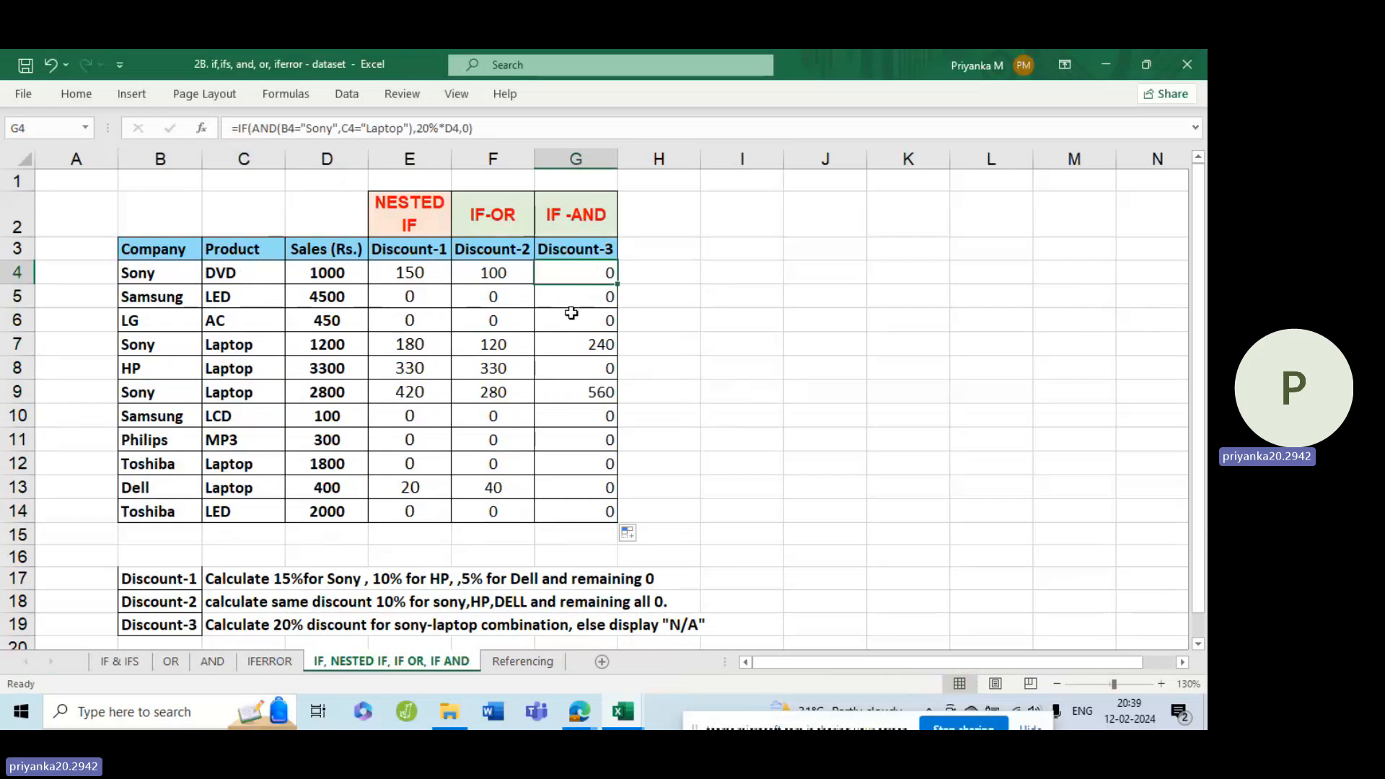